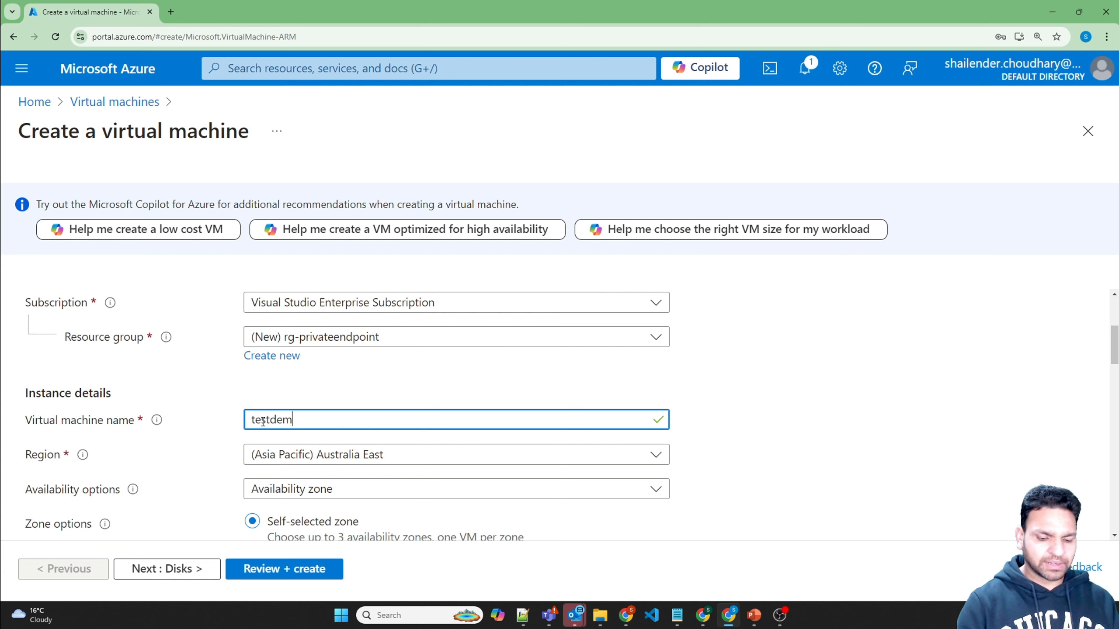
Step: Name the VM testdemovm01 and let Azure select the availability zone
{"action": "type", "text": "1"}
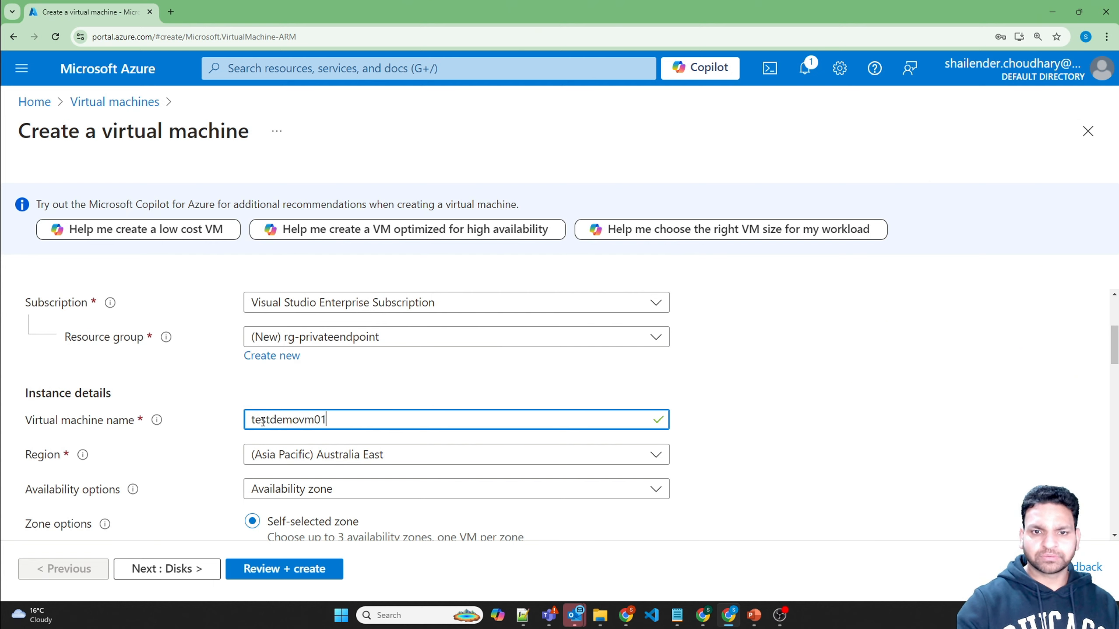
{"action": "left_click", "coordinate": [239, 383]}
{"action": "scroll", "coordinate": [210, 392], "scroll_direction": "down", "scroll_amount": 3}
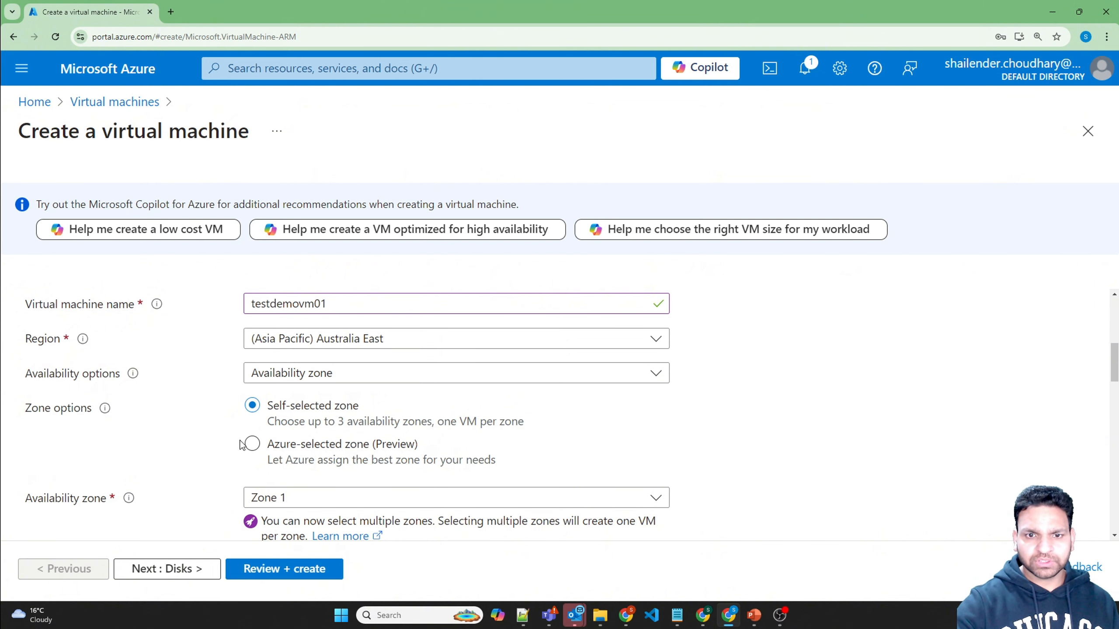
{"action": "left_click", "coordinate": [253, 443]}
Step: Choose the Windows Server 2022 Datacenter: Azure Edition Hotpatch image
{"action": "scroll", "coordinate": [215, 434], "scroll_direction": "down", "scroll_amount": 3}
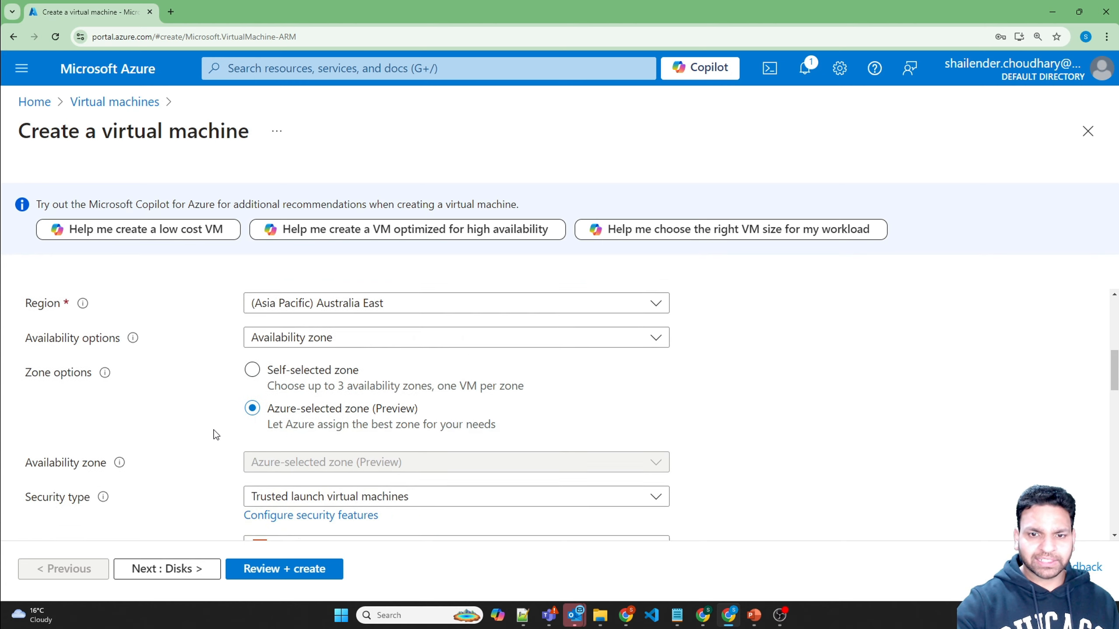
{"action": "left_click", "coordinate": [301, 469]}
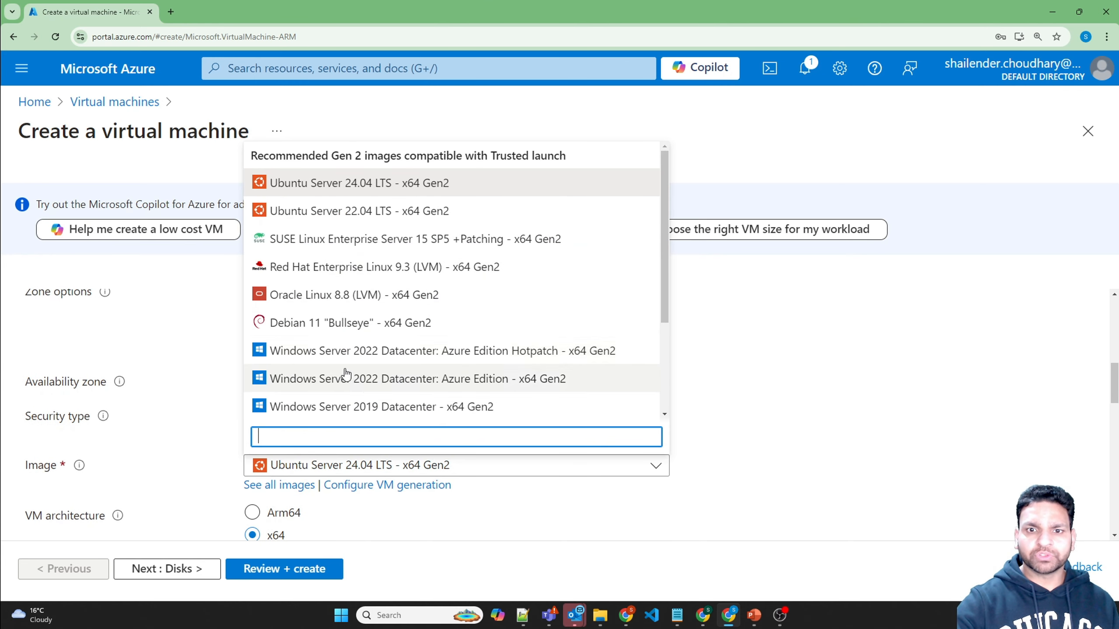
{"action": "left_click", "coordinate": [369, 359]}
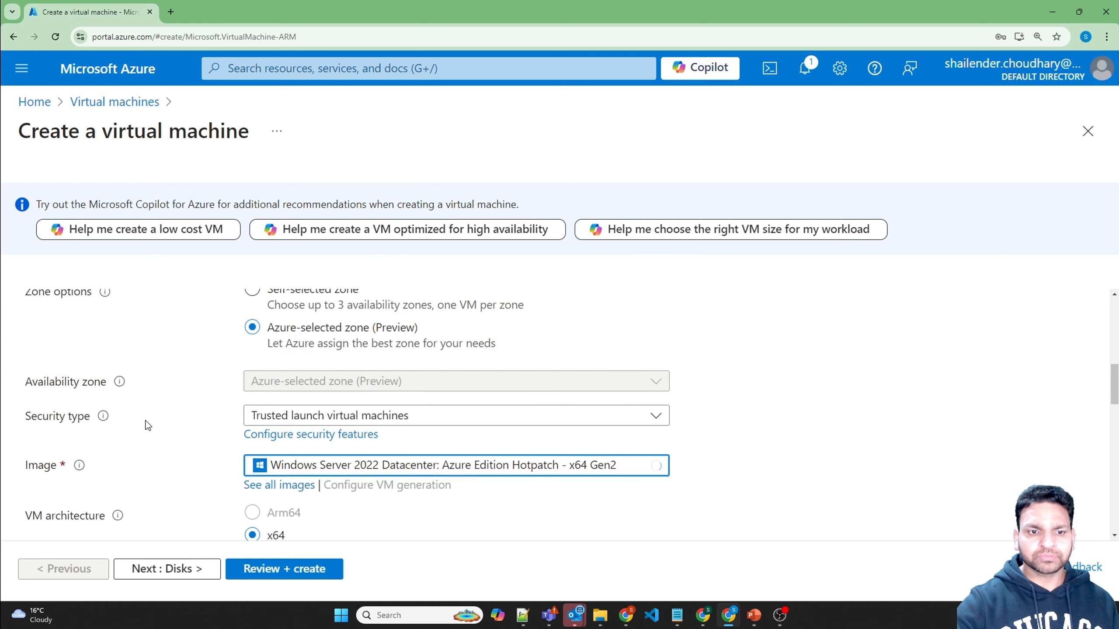
{"action": "scroll", "coordinate": [146, 425], "scroll_direction": "down", "scroll_amount": 3}
{"action": "scroll", "coordinate": [145, 425], "scroll_direction": "down", "scroll_amount": 4}
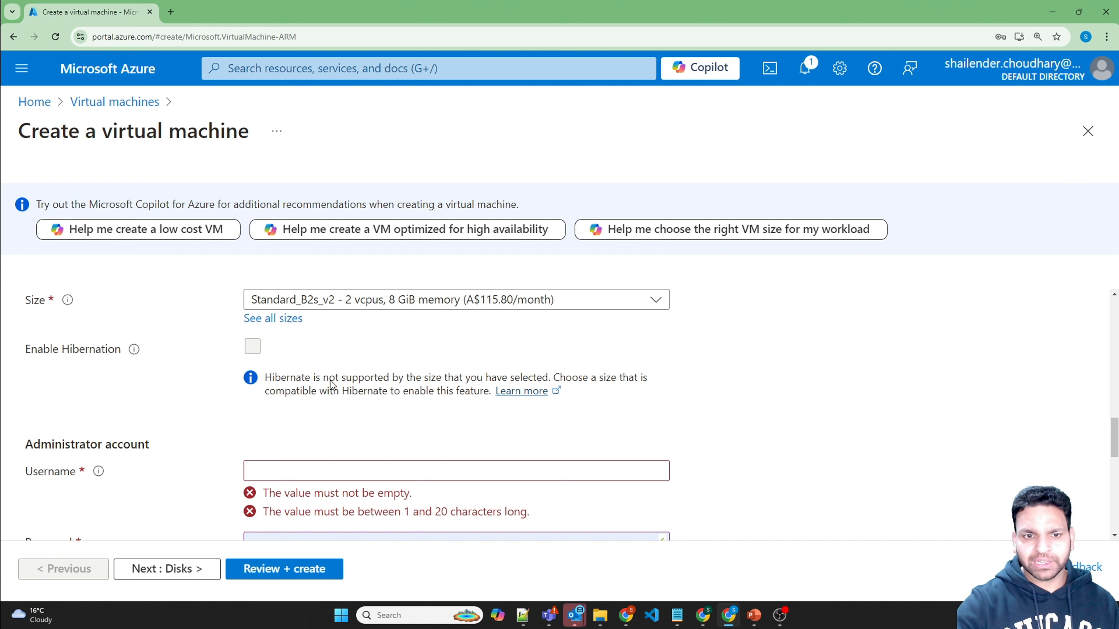
Step: Set administrator username azureuser with a confirmed password and public inbound ports None
{"action": "left_click", "coordinate": [314, 461]}
{"action": "type", "text": "azureuser"}
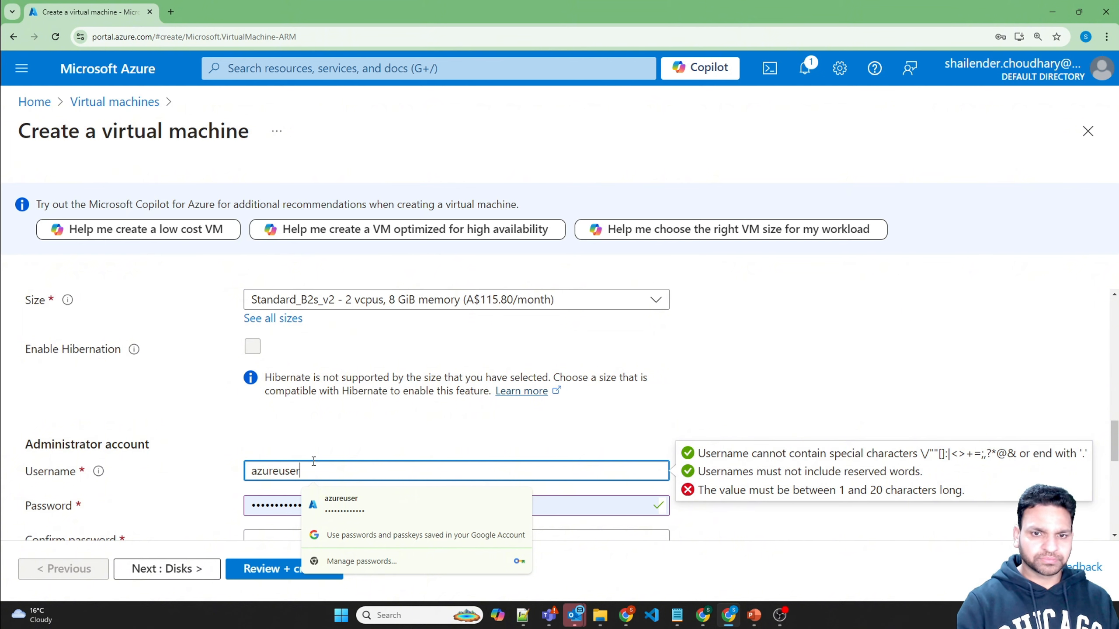
{"action": "key", "text": "Tab"}
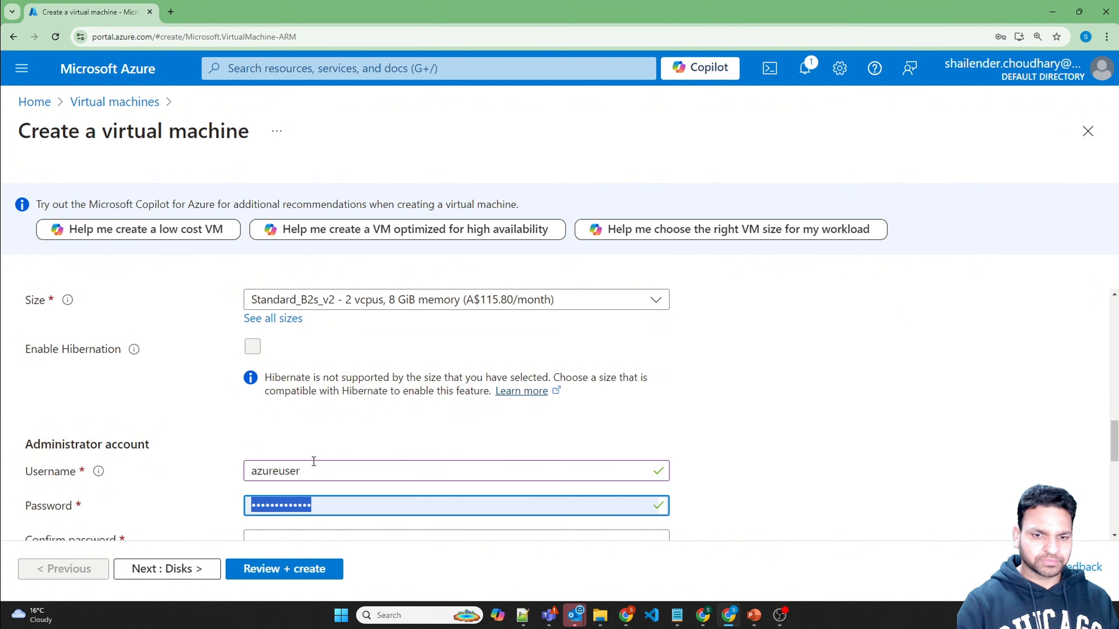
{"action": "type", "text": "•••••••••••••"}
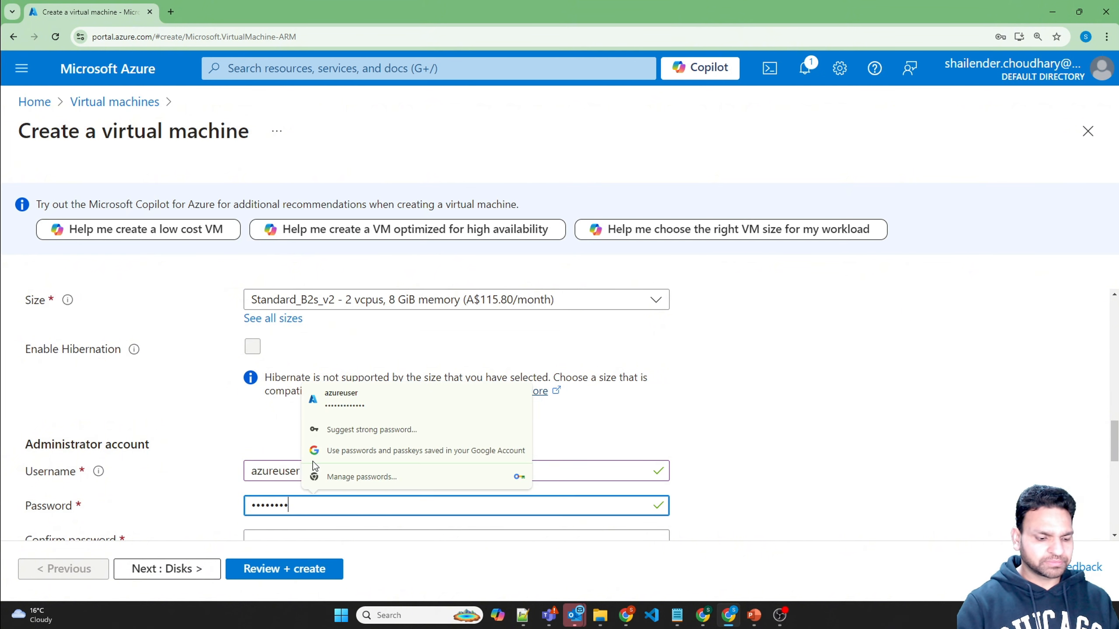
{"action": "key", "text": "Tab"}
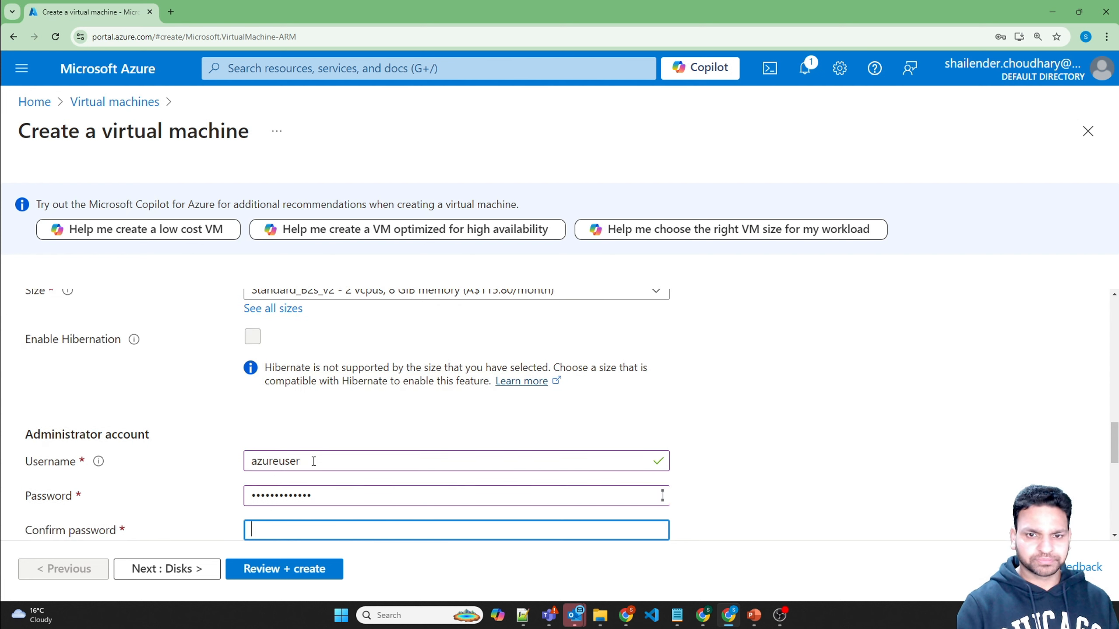
{"action": "type", "text": "•••••••"}
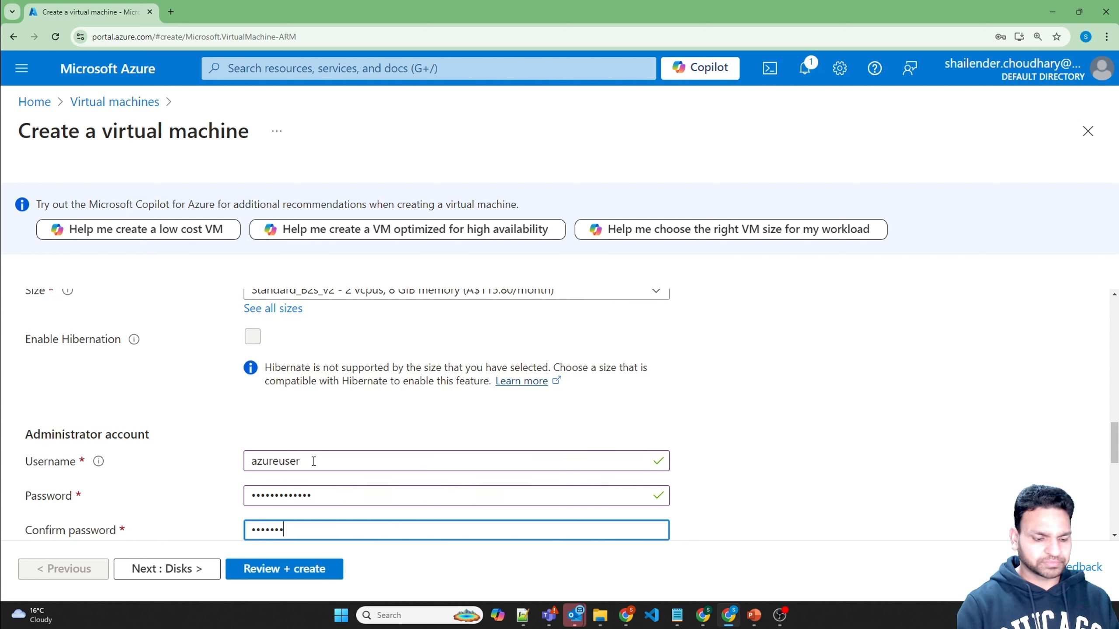
{"action": "type", "text": "••••"}
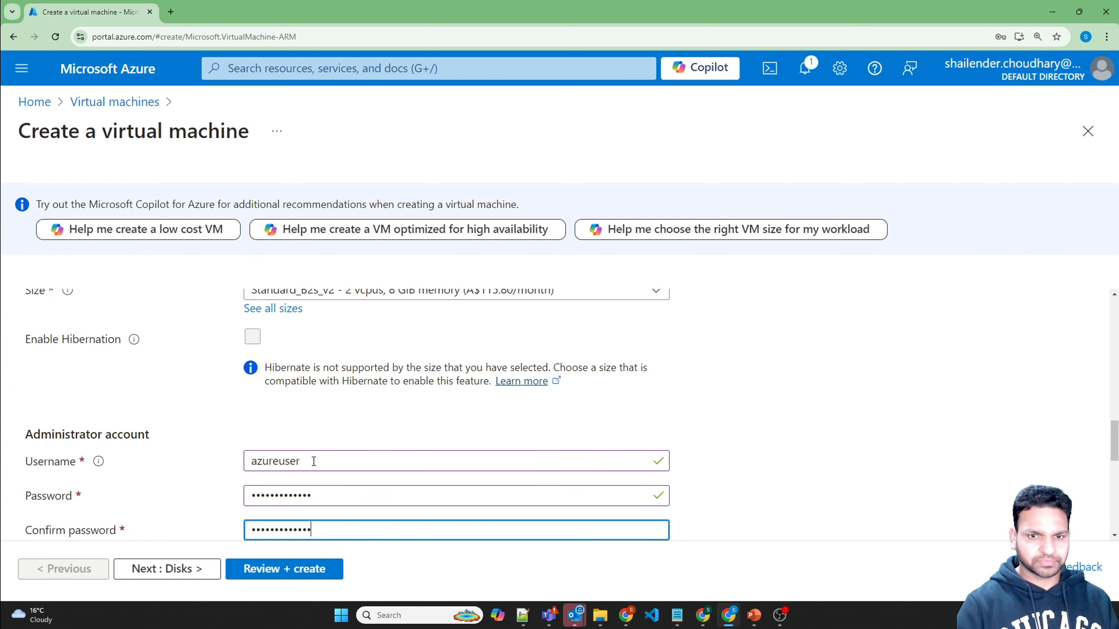
{"action": "scroll", "coordinate": [314, 461], "scroll_direction": "down", "scroll_amount": 5}
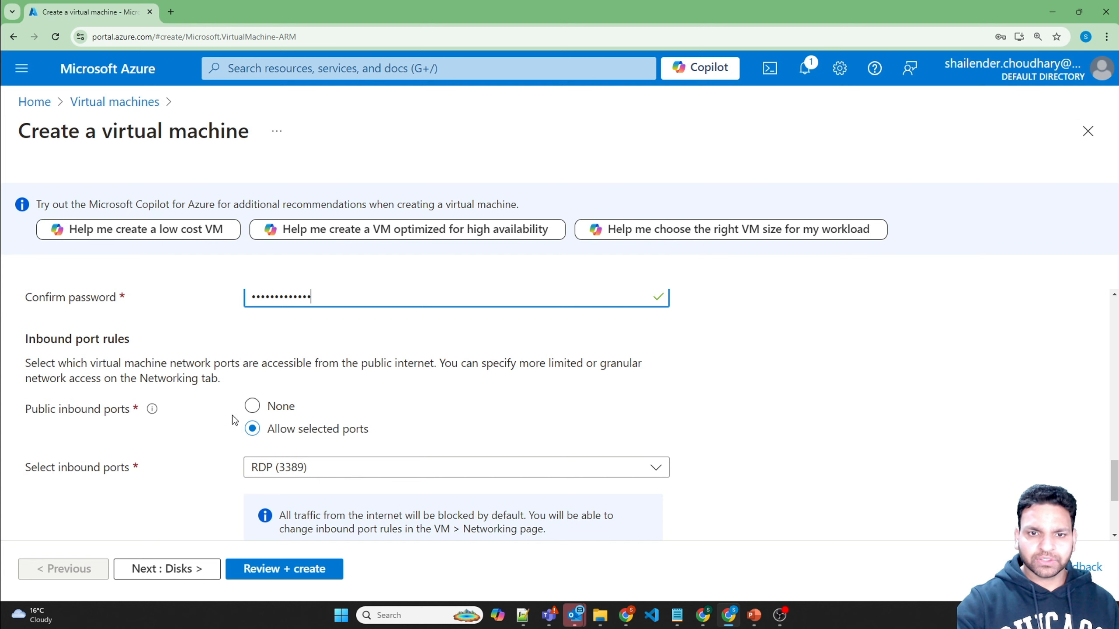
{"action": "left_click", "coordinate": [253, 406]}
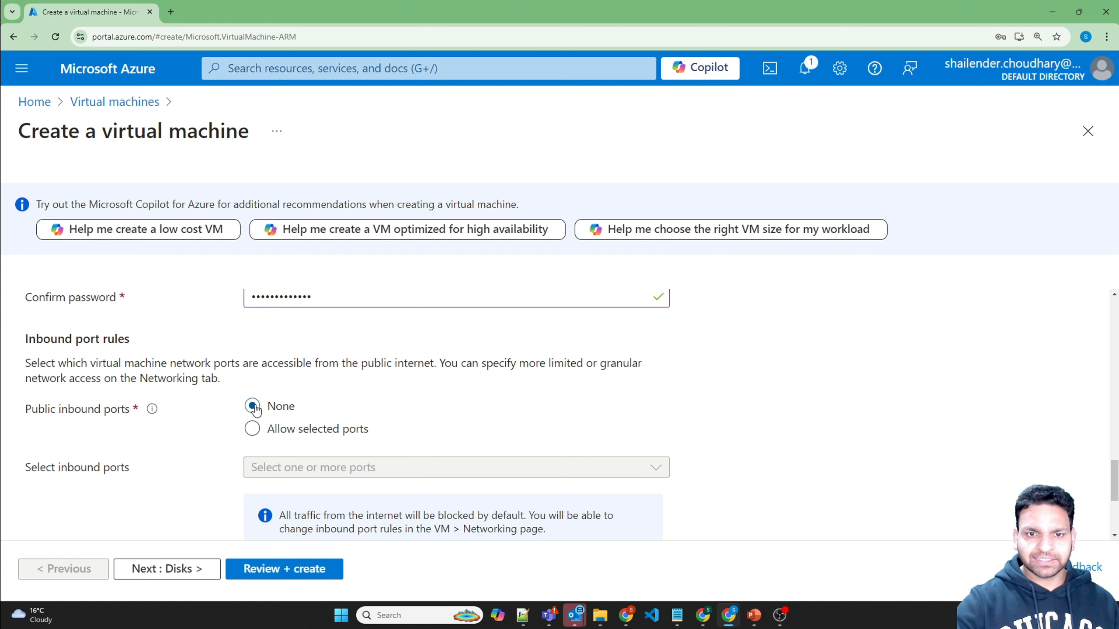
Step: Keep the default disk settings and dismiss the browser's password breach warning
{"action": "left_click", "coordinate": [201, 568]}
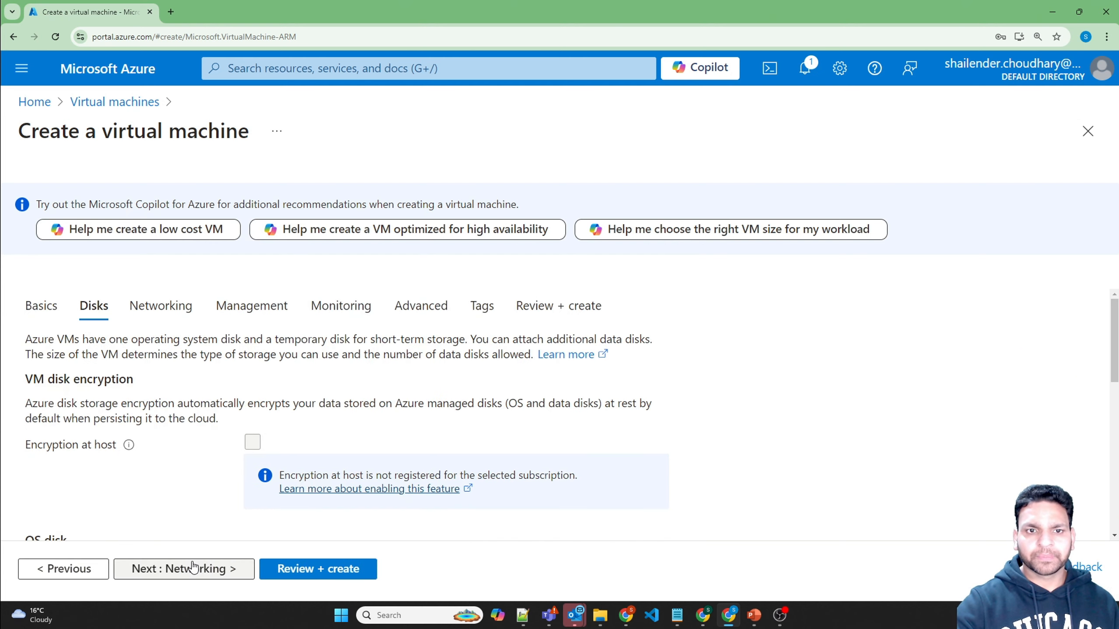
{"action": "left_click", "coordinate": [647, 213]}
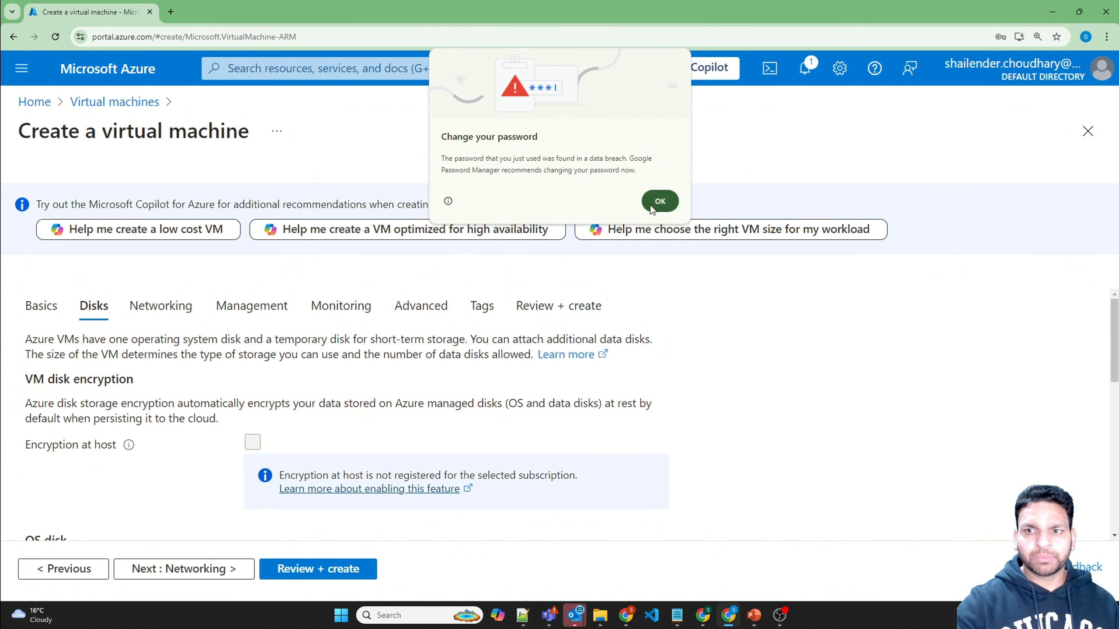
{"action": "scroll", "coordinate": [187, 470], "scroll_direction": "down", "scroll_amount": 5}
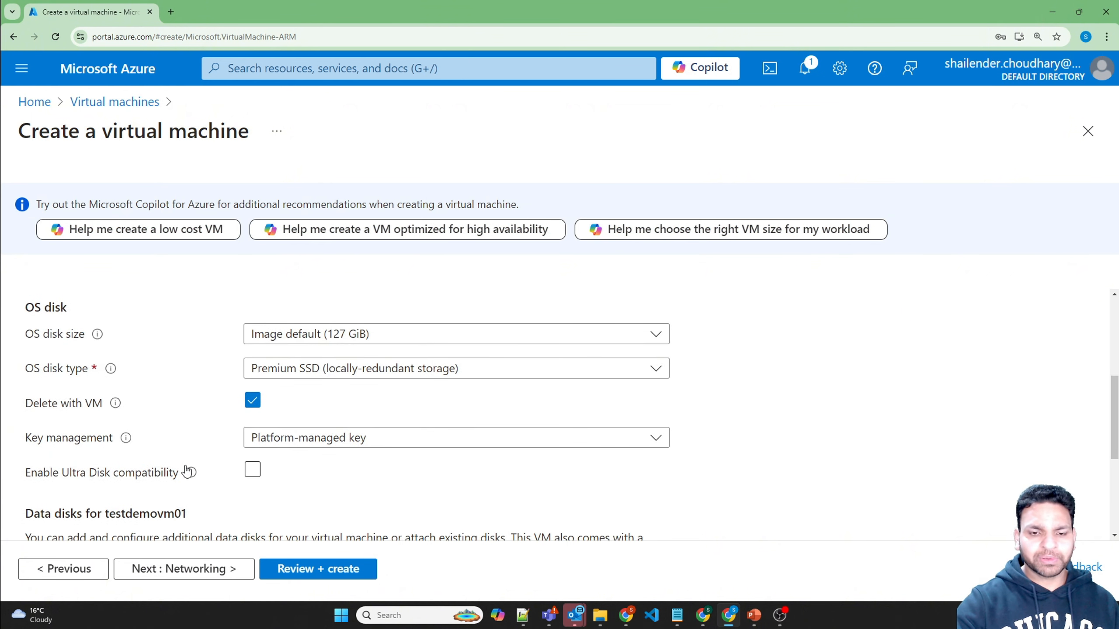
{"action": "mouse_move", "coordinate": [190, 472]}
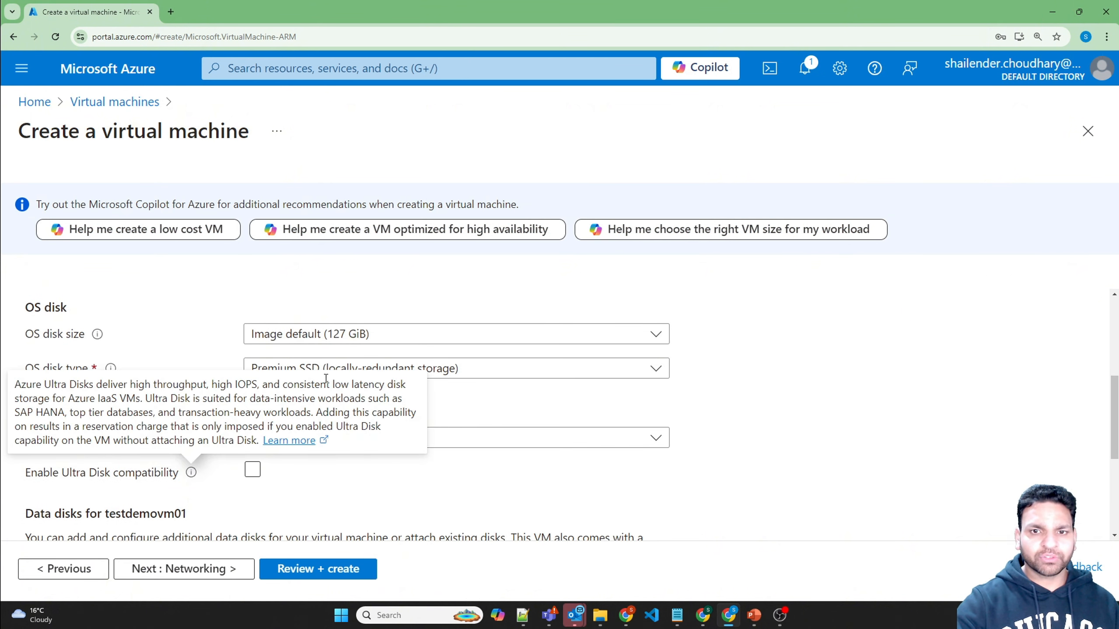
{"action": "left_click", "coordinate": [229, 570]}
Step: Attach the VM to vnet-aus-01 with no public IP address
{"action": "scroll", "coordinate": [210, 444], "scroll_direction": "down", "scroll_amount": 4}
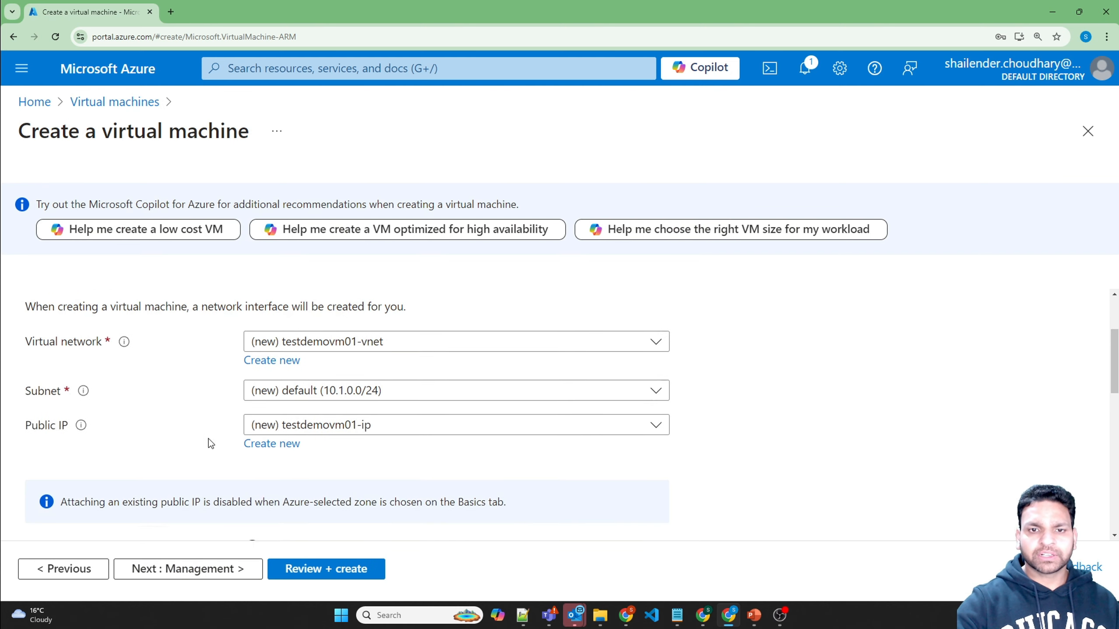
{"action": "scroll", "coordinate": [308, 353], "scroll_direction": "up", "scroll_amount": 3}
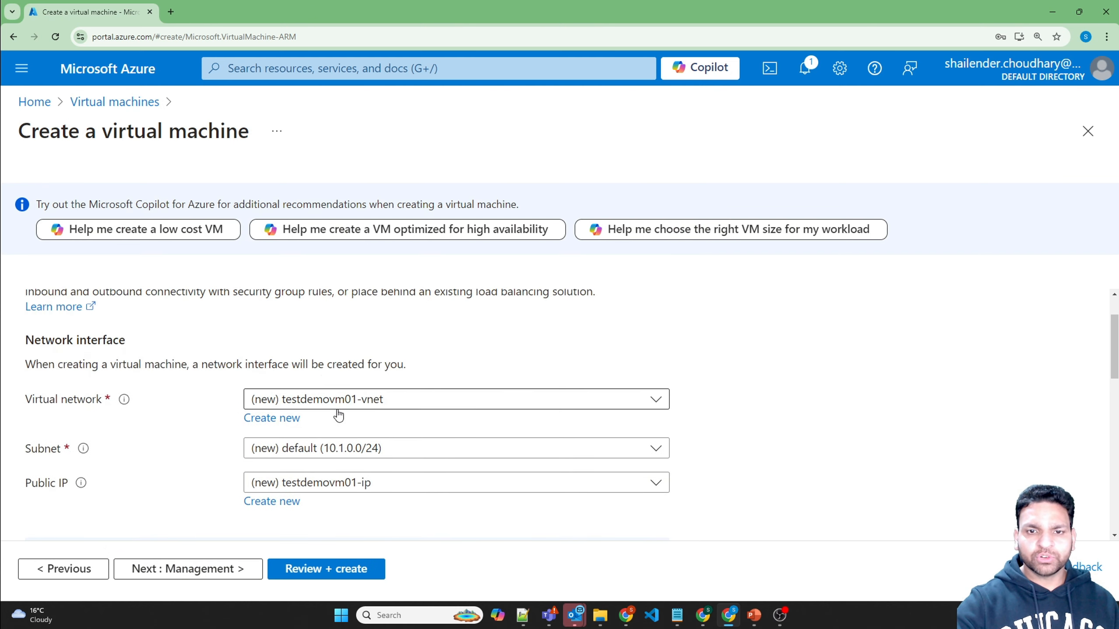
{"action": "left_click", "coordinate": [342, 404]}
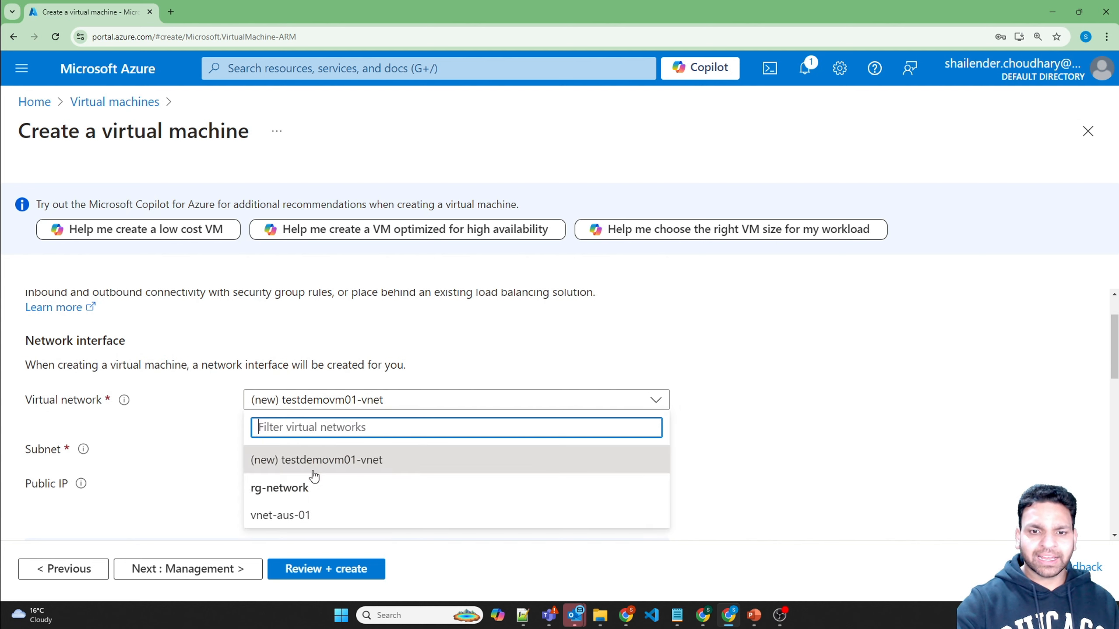
{"action": "left_click", "coordinate": [302, 516]}
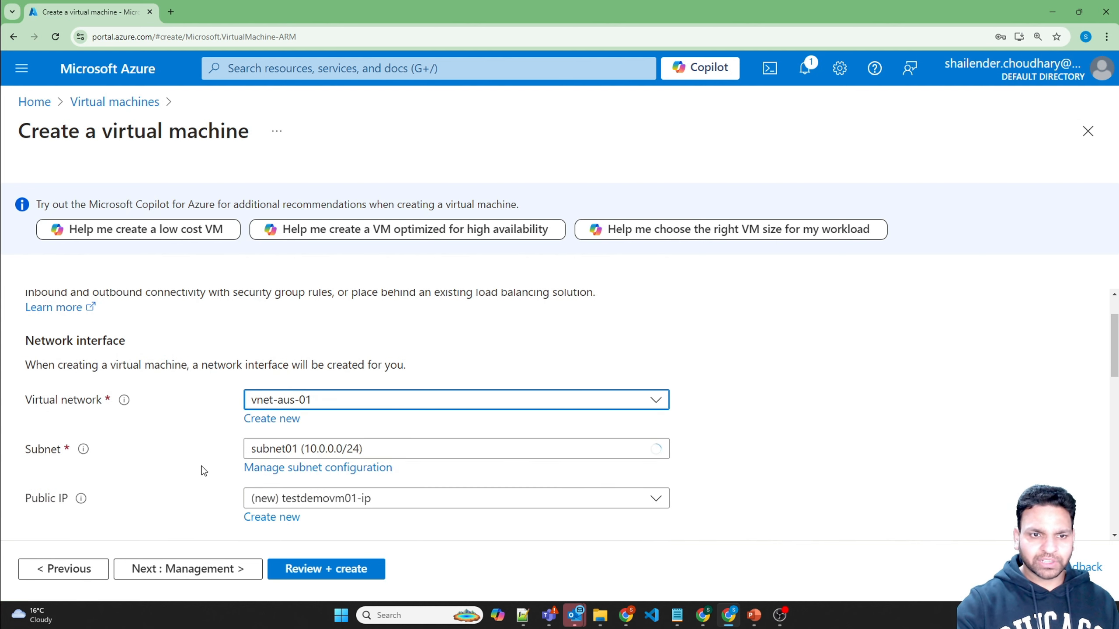
{"action": "left_click", "coordinate": [327, 504]}
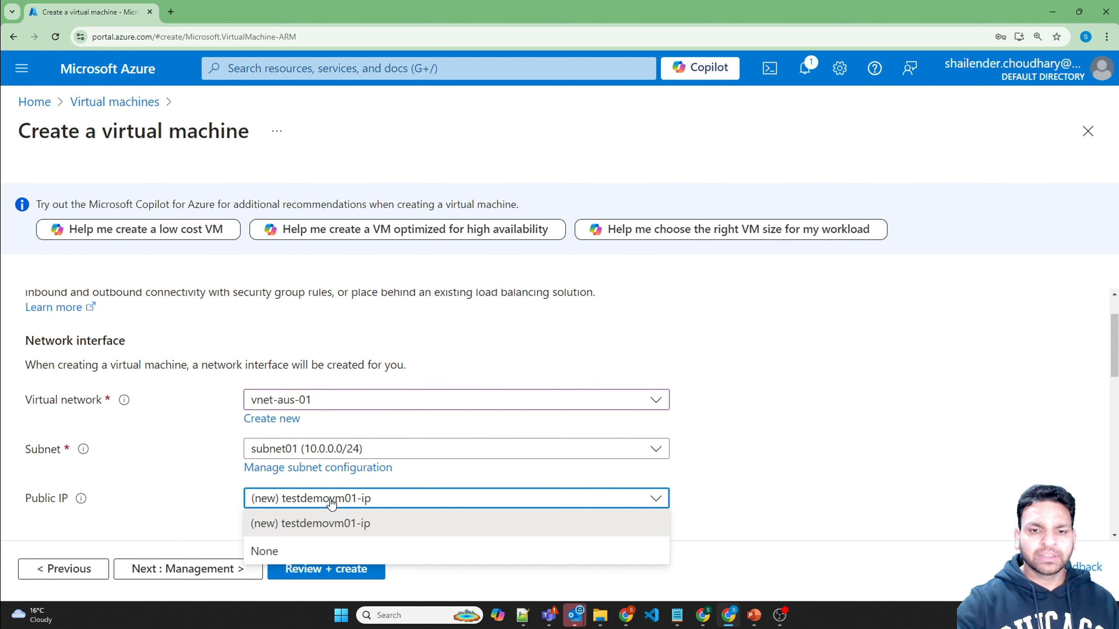
{"action": "left_click", "coordinate": [284, 553]}
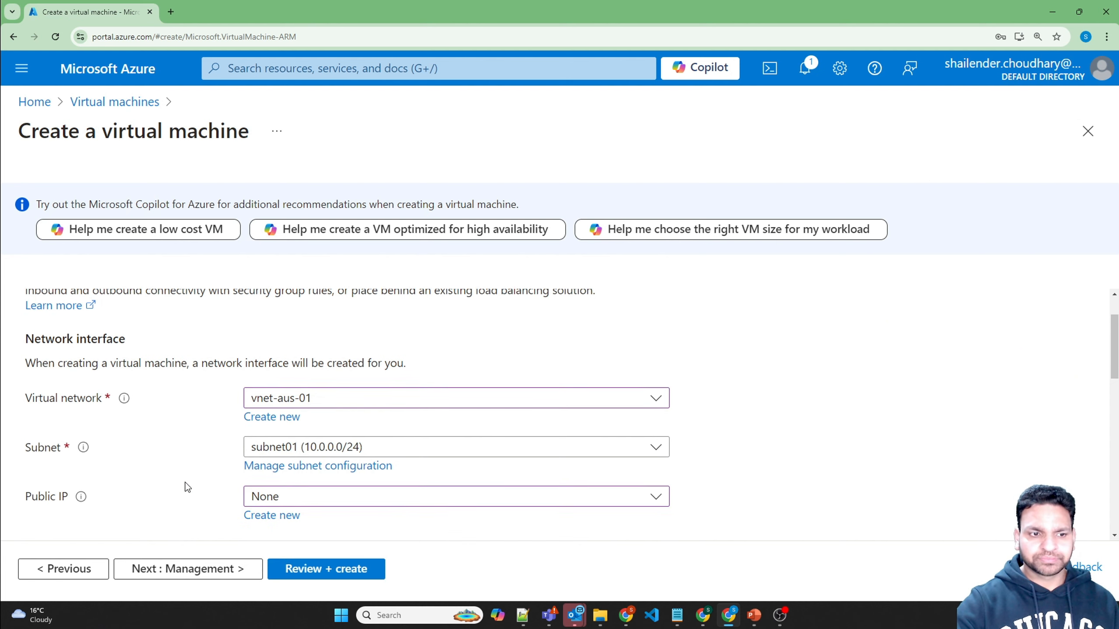
Step: Use an Advanced NIC security group and delete the NIC along with the VM
{"action": "scroll", "coordinate": [186, 482], "scroll_direction": "down", "scroll_amount": 5}
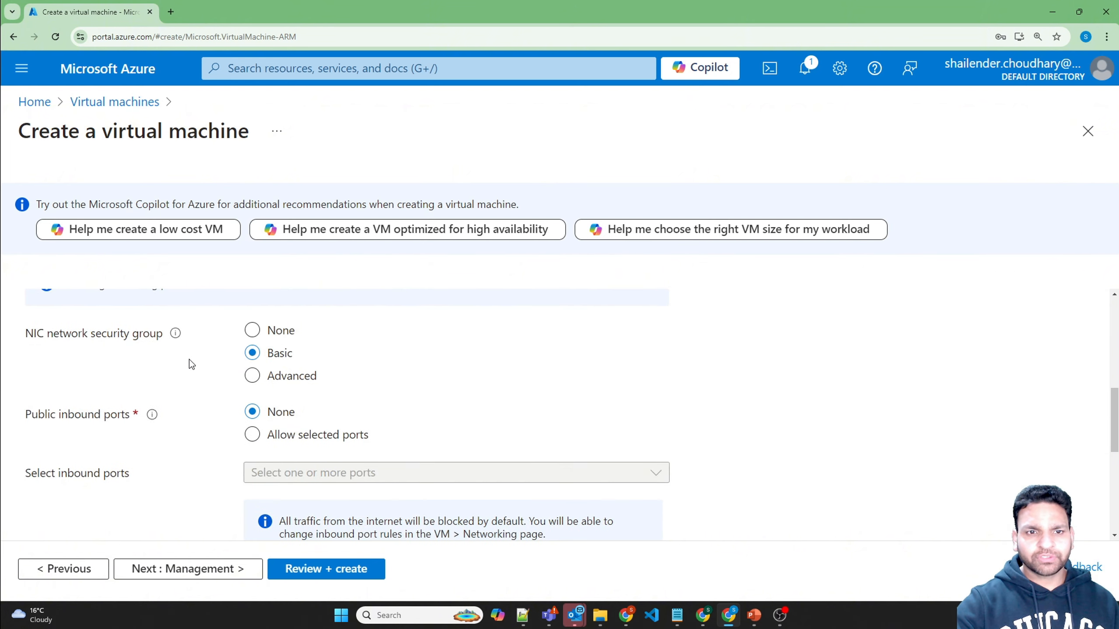
{"action": "left_click", "coordinate": [248, 376]}
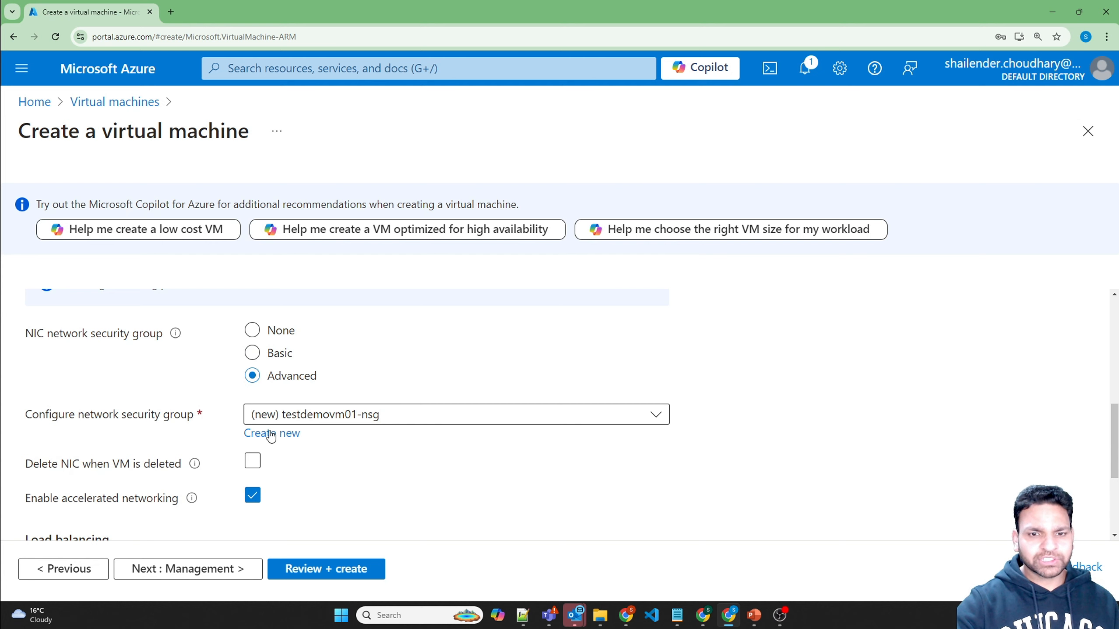
{"action": "left_click", "coordinate": [253, 462]}
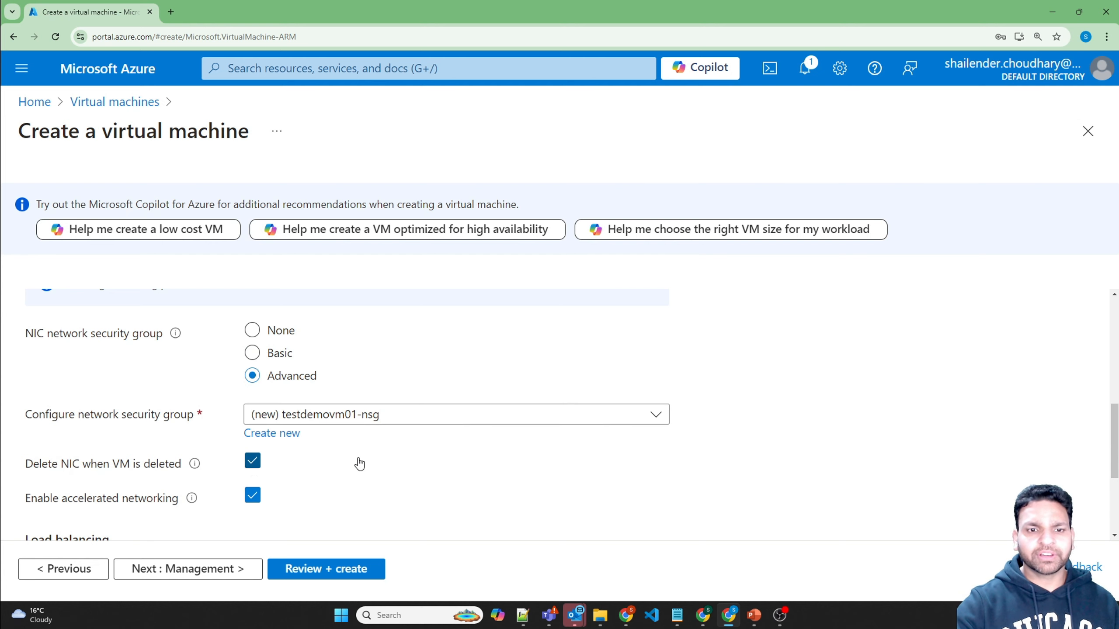
{"action": "scroll", "coordinate": [328, 463], "scroll_direction": "down", "scroll_amount": 3}
{"action": "scroll", "coordinate": [332, 462], "scroll_direction": "down", "scroll_amount": 1}
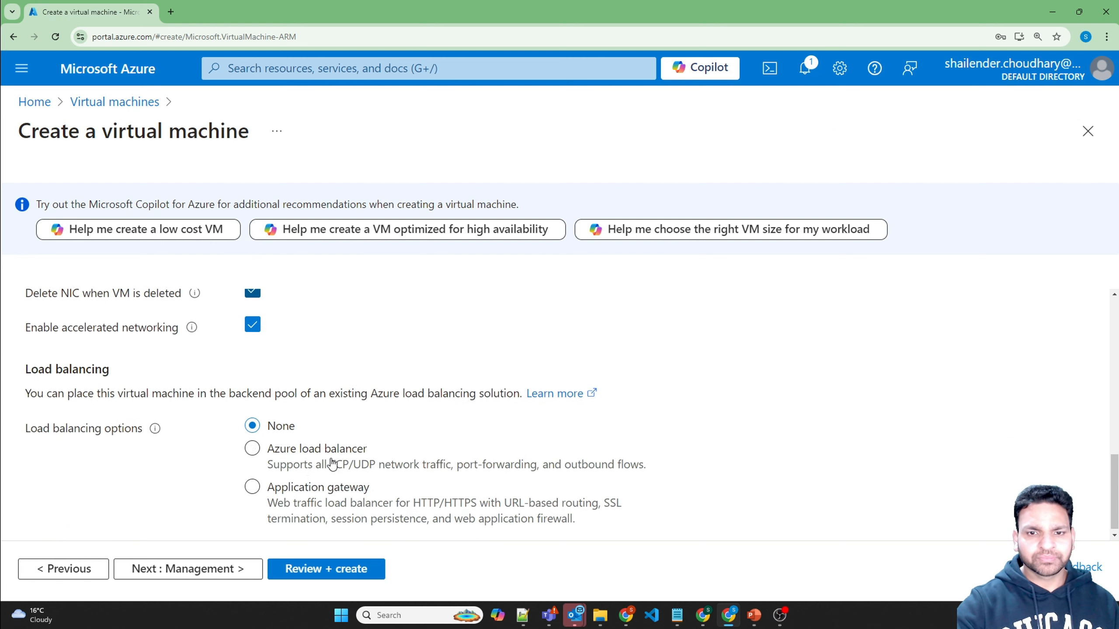
{"action": "scroll", "coordinate": [282, 462], "scroll_direction": "up", "scroll_amount": 3}
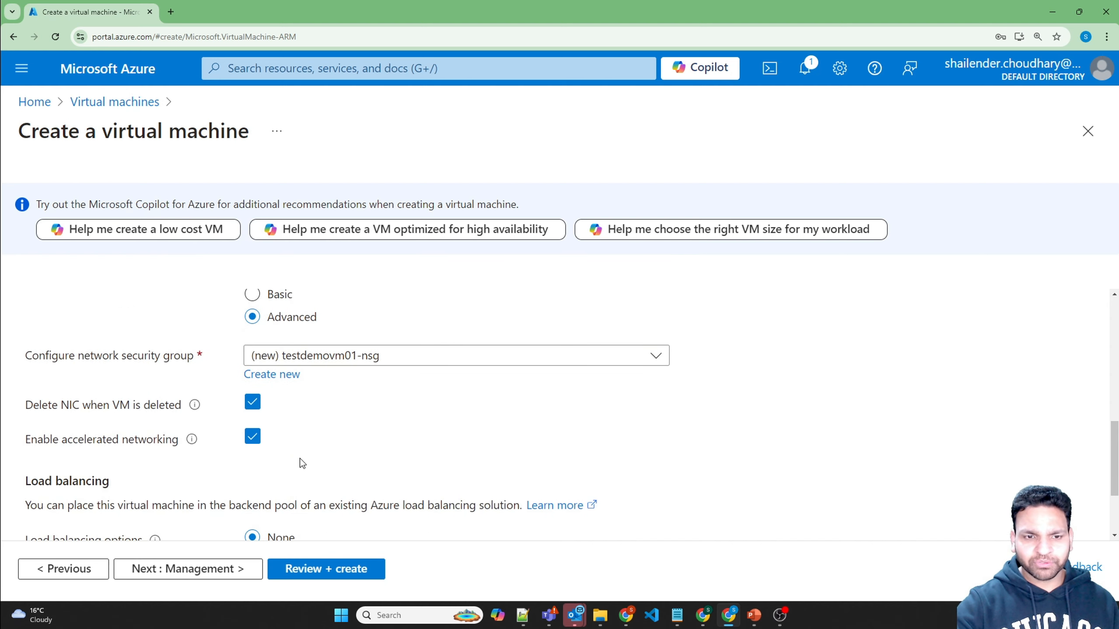
{"action": "scroll", "coordinate": [300, 461], "scroll_direction": "down", "scroll_amount": 3}
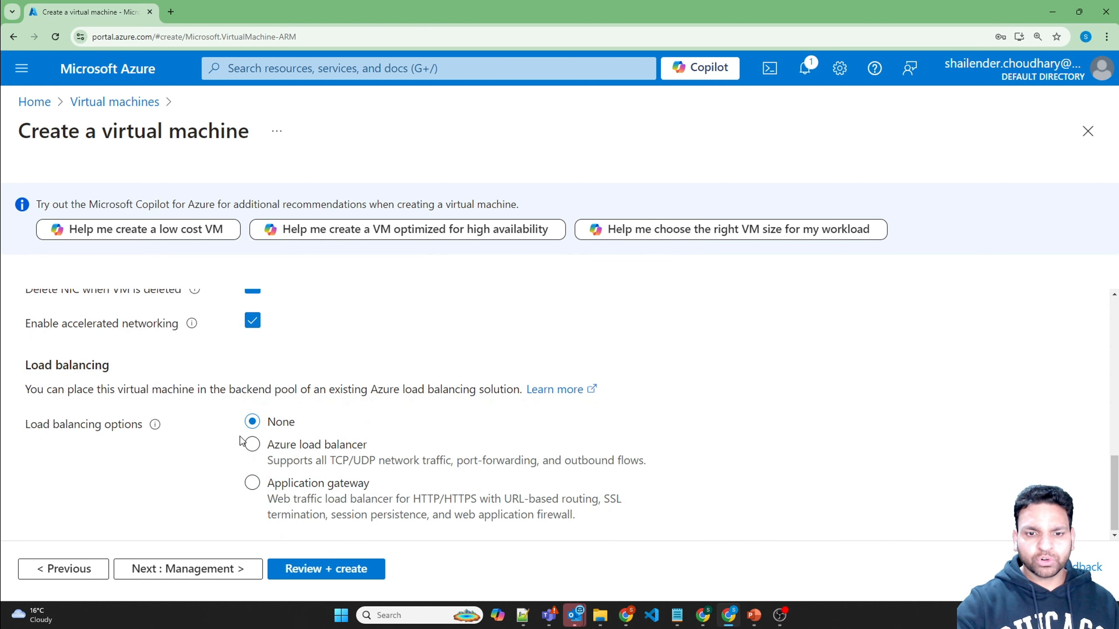
{"action": "left_click", "coordinate": [188, 573]}
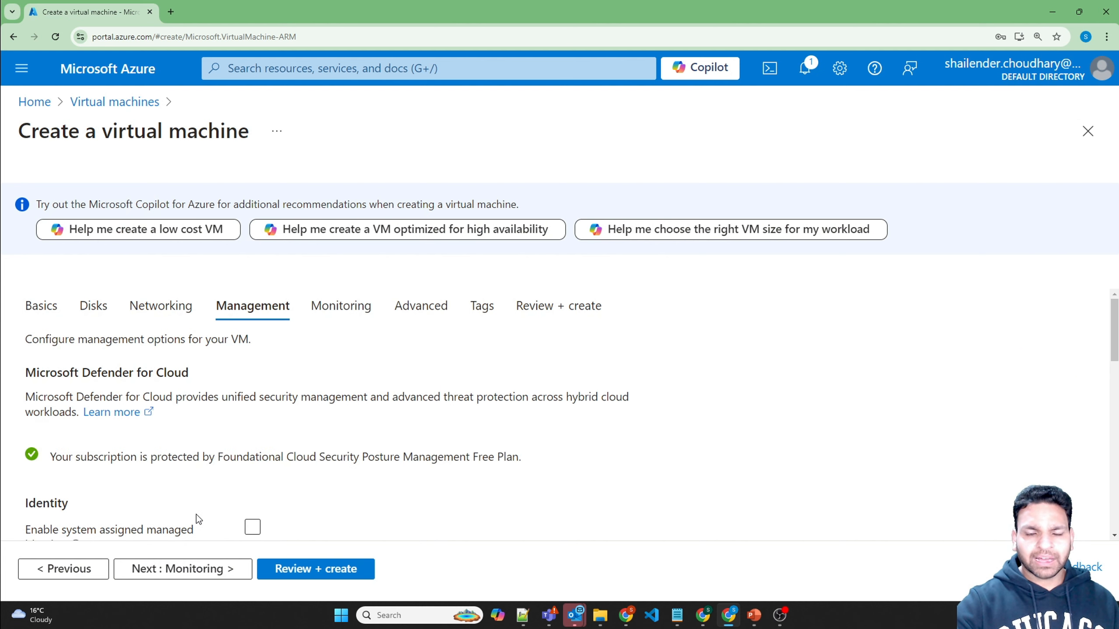
Step: Disable boot diagnostics and start the Review + create validation
{"action": "left_click", "coordinate": [182, 573]}
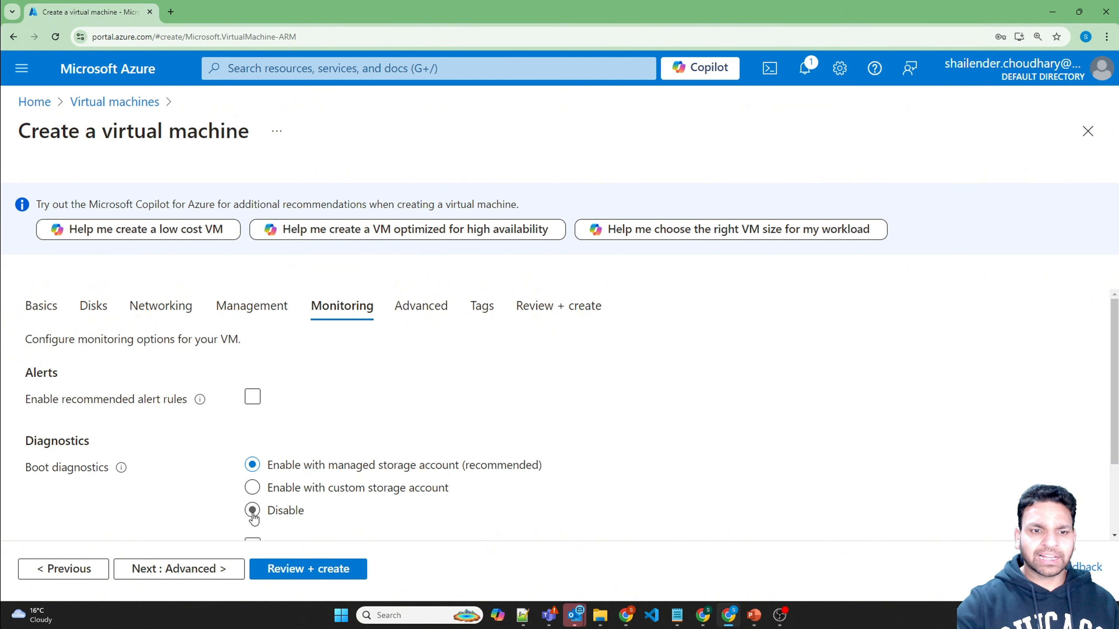
{"action": "left_click", "coordinate": [253, 511]}
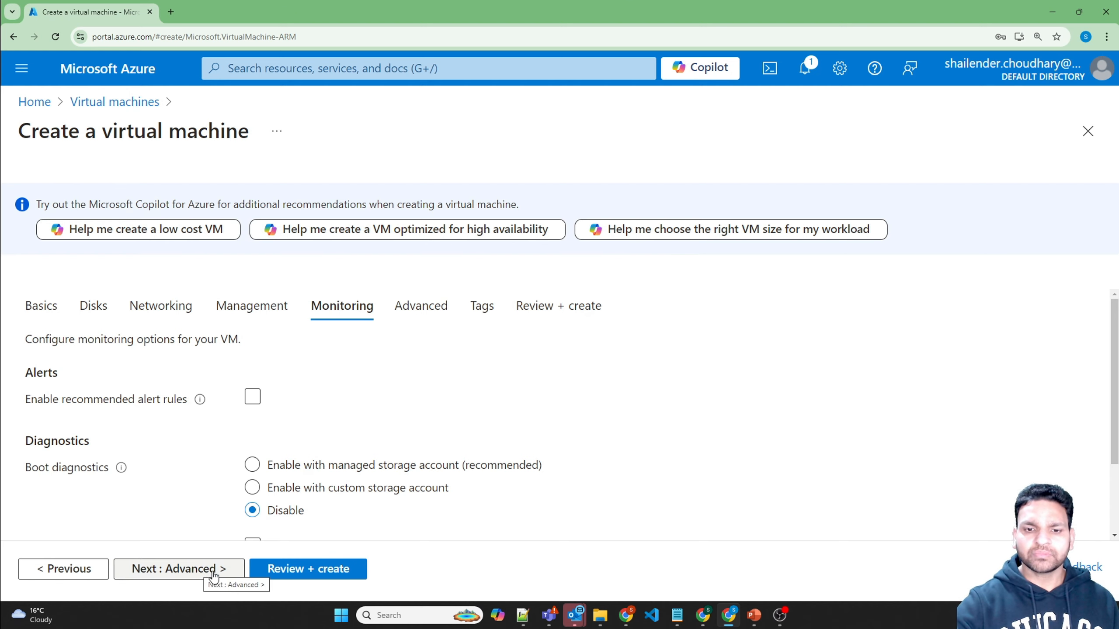
{"action": "left_click", "coordinate": [278, 569]}
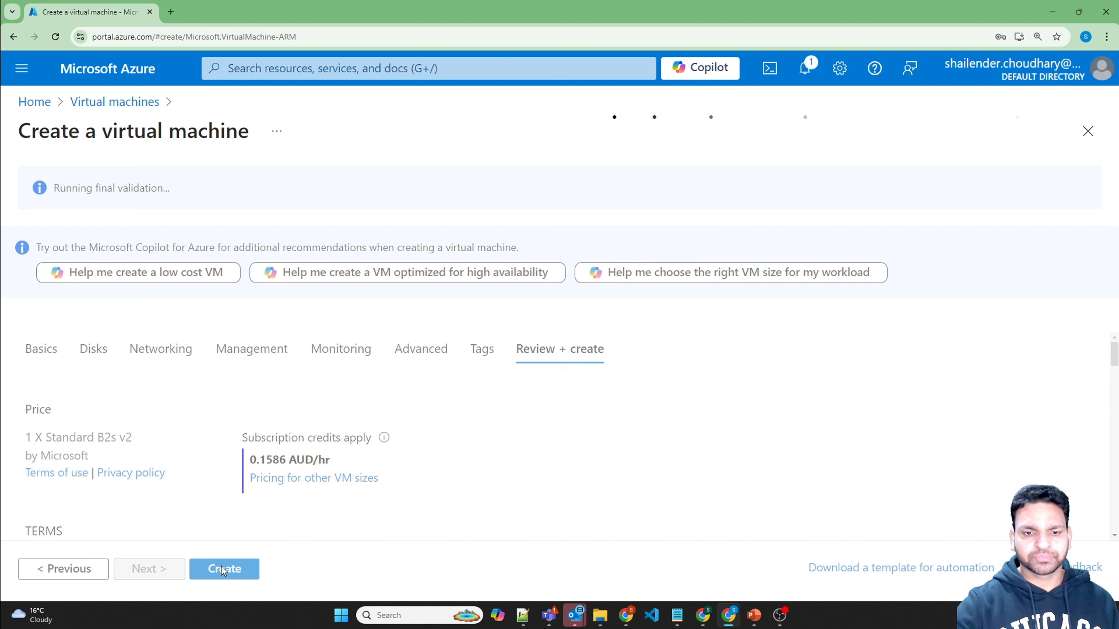
Step: Create the Windows Server VM and wait for the rg-privateendpoint deployment to complete
{"action": "left_click", "coordinate": [223, 567]}
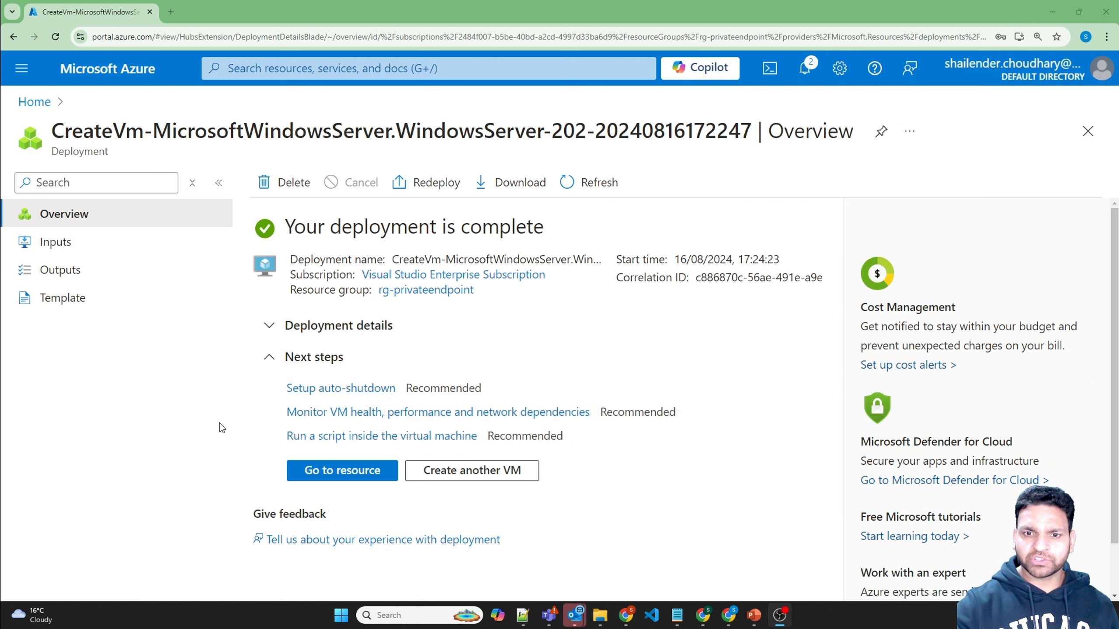
Step: Open testdemovm01 and highlight its B2s v2 size, missing public IP and private IP 10.0.0.4
{"action": "left_click", "coordinate": [343, 472]}
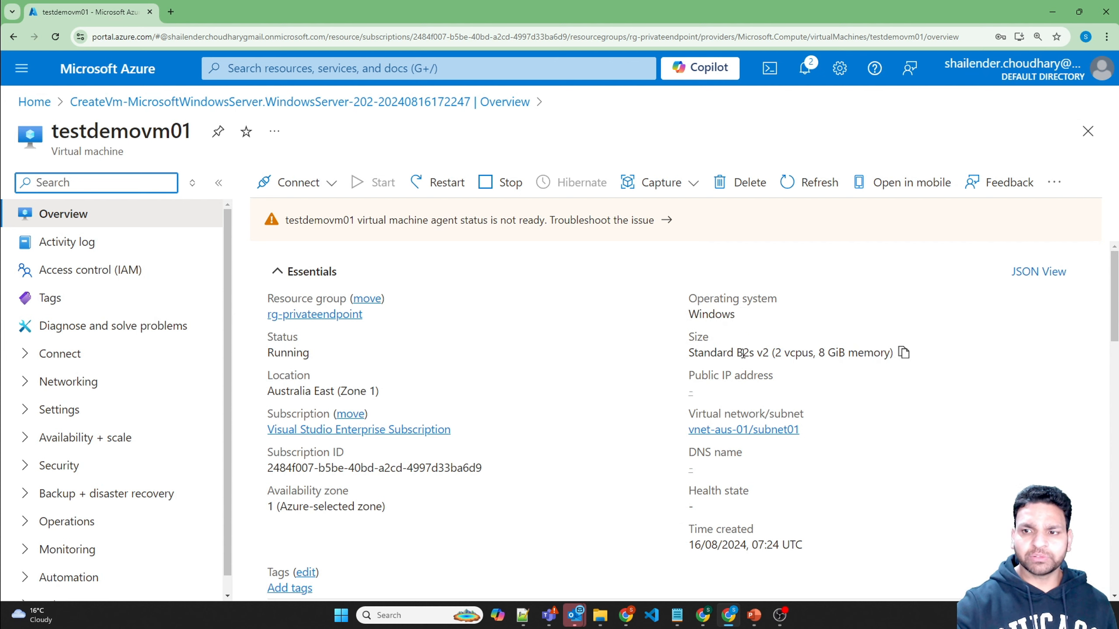
{"action": "left_click_drag", "start_coordinate": [737, 352], "coordinate": [769, 352]}
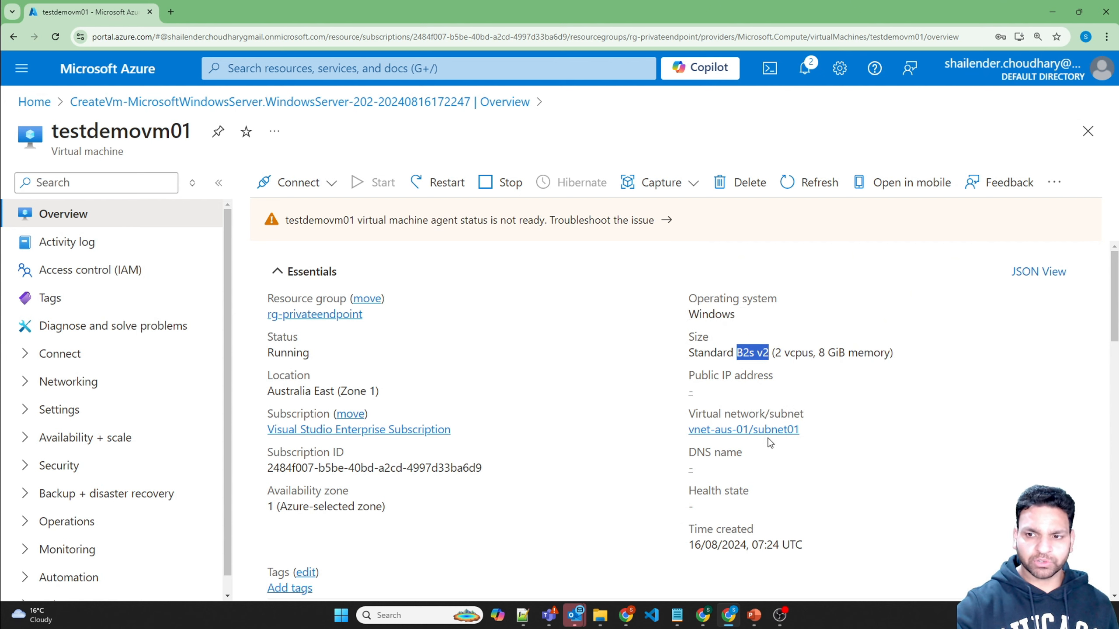
{"action": "scroll", "coordinate": [576, 399], "scroll_direction": "down", "scroll_amount": 5}
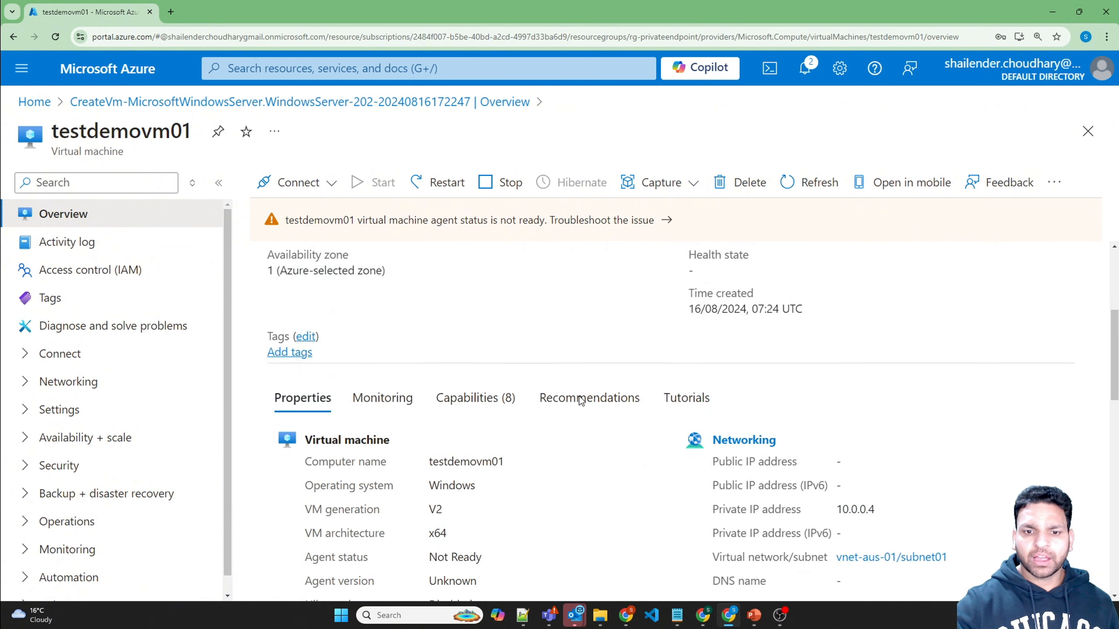
{"action": "scroll", "coordinate": [574, 404], "scroll_direction": "down", "scroll_amount": 1}
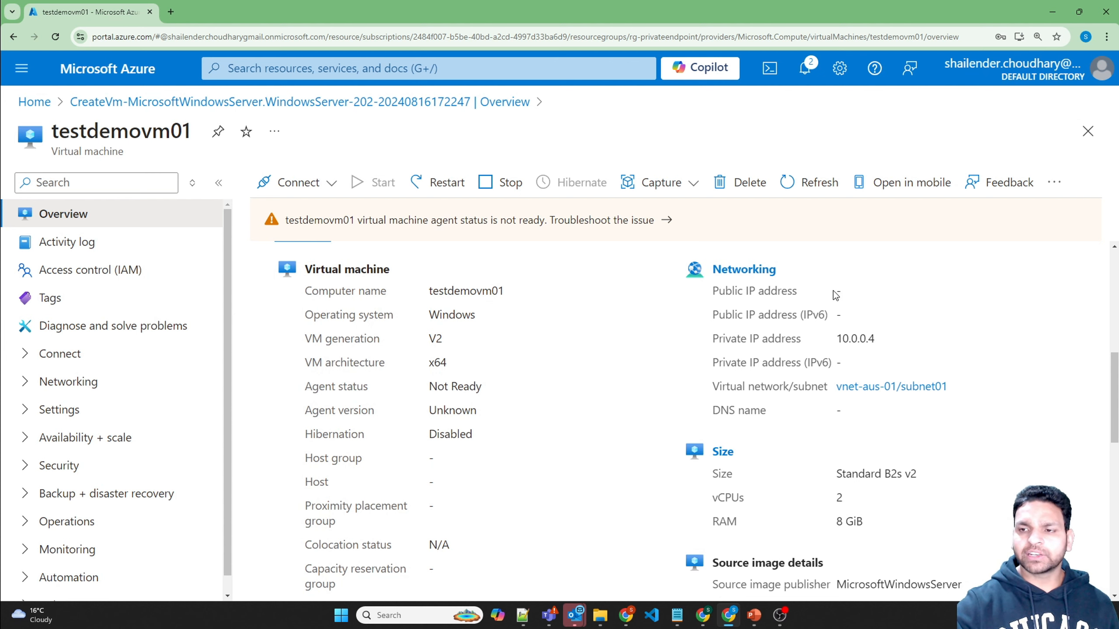
{"action": "left_click_drag", "start_coordinate": [834, 291], "coordinate": [853, 292]}
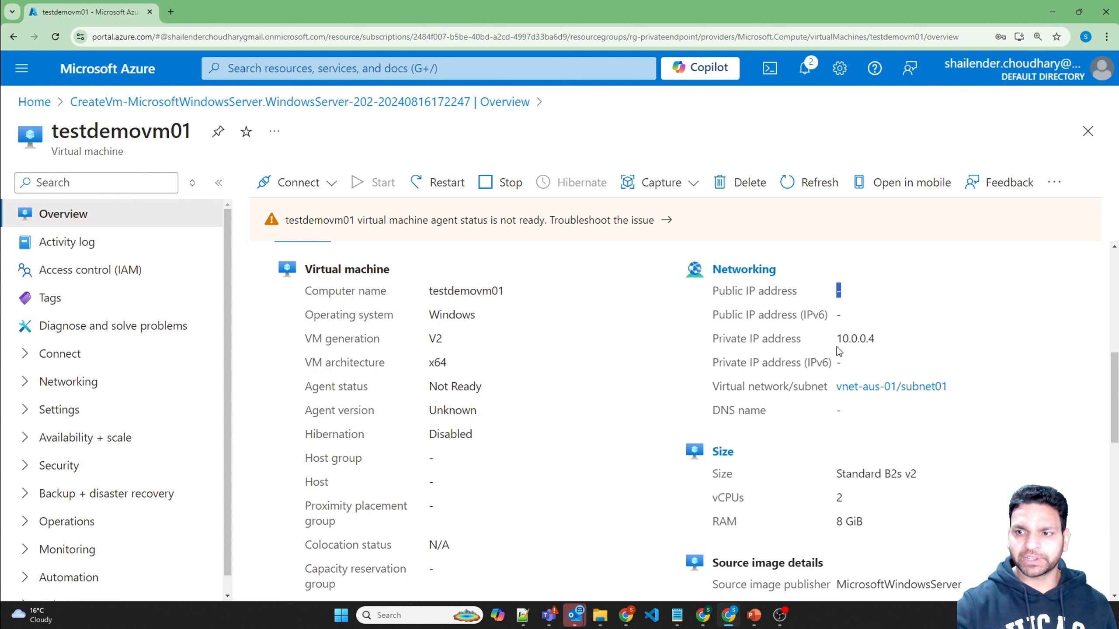
{"action": "left_click_drag", "start_coordinate": [836, 338], "coordinate": [852, 339]}
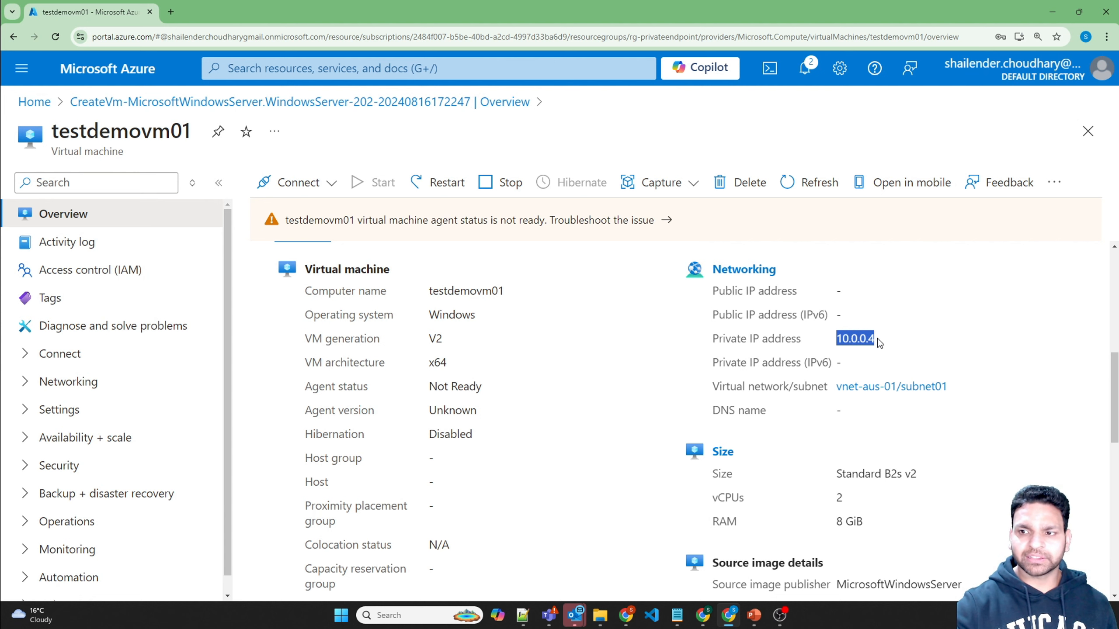
{"action": "left_click", "coordinate": [714, 318]}
Step: Go to the VM's Bastion connection page under Connect
{"action": "scroll", "coordinate": [731, 374], "scroll_direction": "up", "scroll_amount": 1}
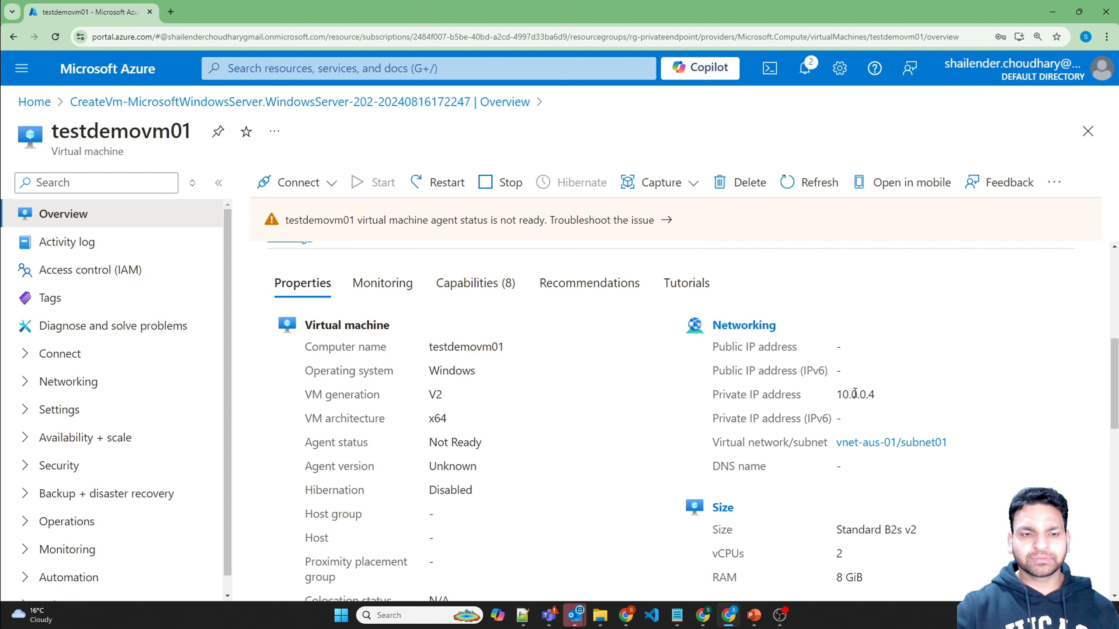
{"action": "left_click", "coordinate": [24, 355]}
{"action": "left_click", "coordinate": [78, 409]}
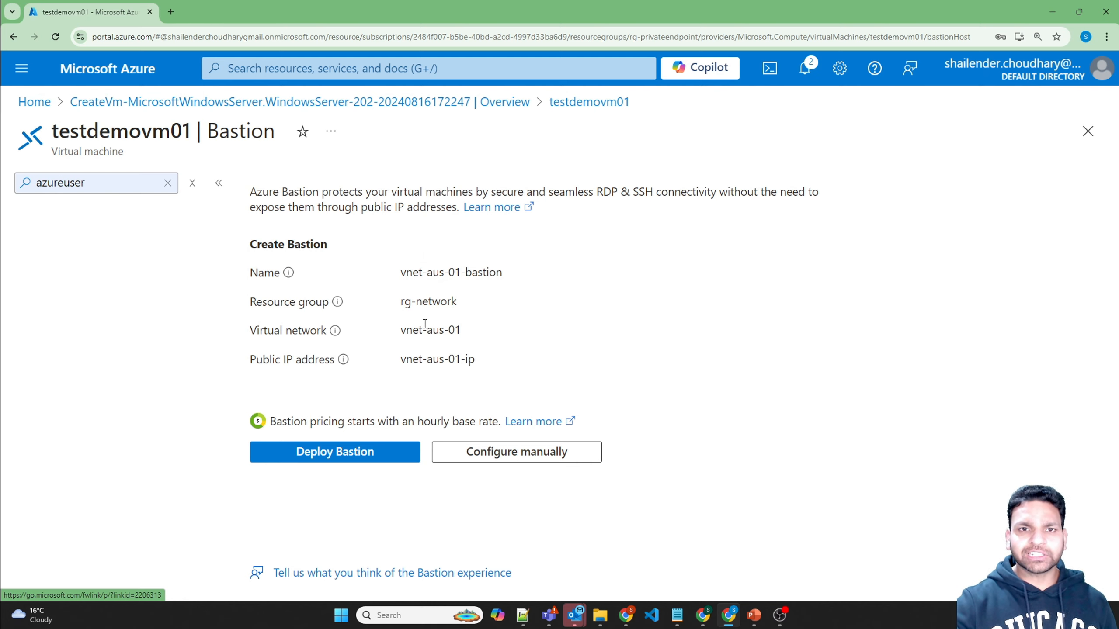
Step: Deploy Bastion vnet-aus-01-bastion into vnet-aus-01 for testdemovm01
{"action": "left_click", "coordinate": [342, 458]}
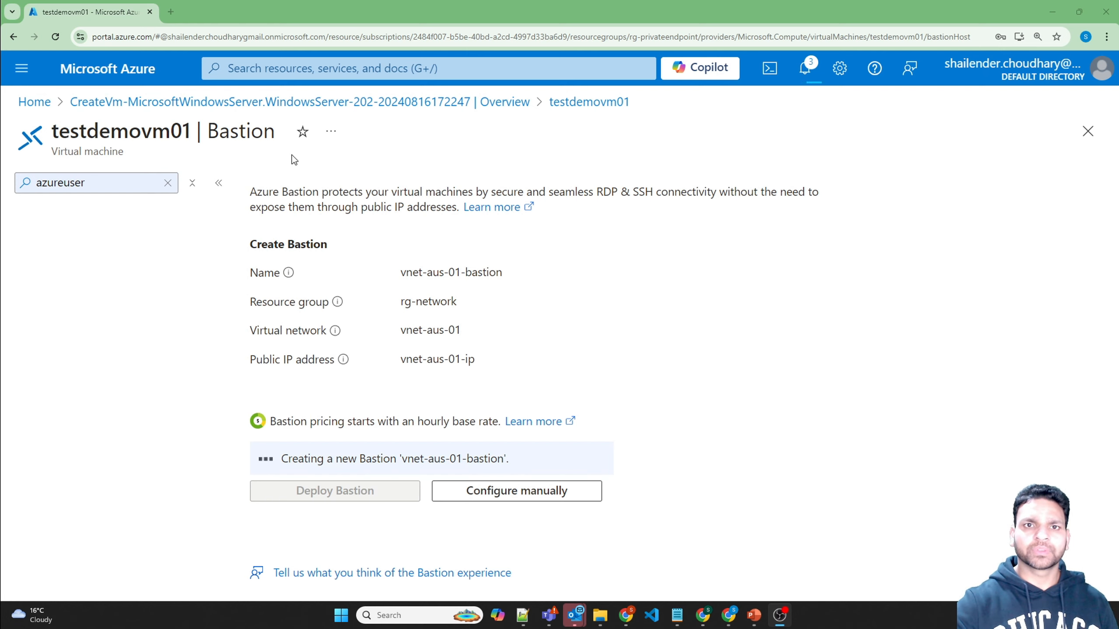
Step: Find Storage accounts in the portal search and start a new storage account
{"action": "left_click", "coordinate": [267, 67]}
{"action": "type", "text": "stor"}
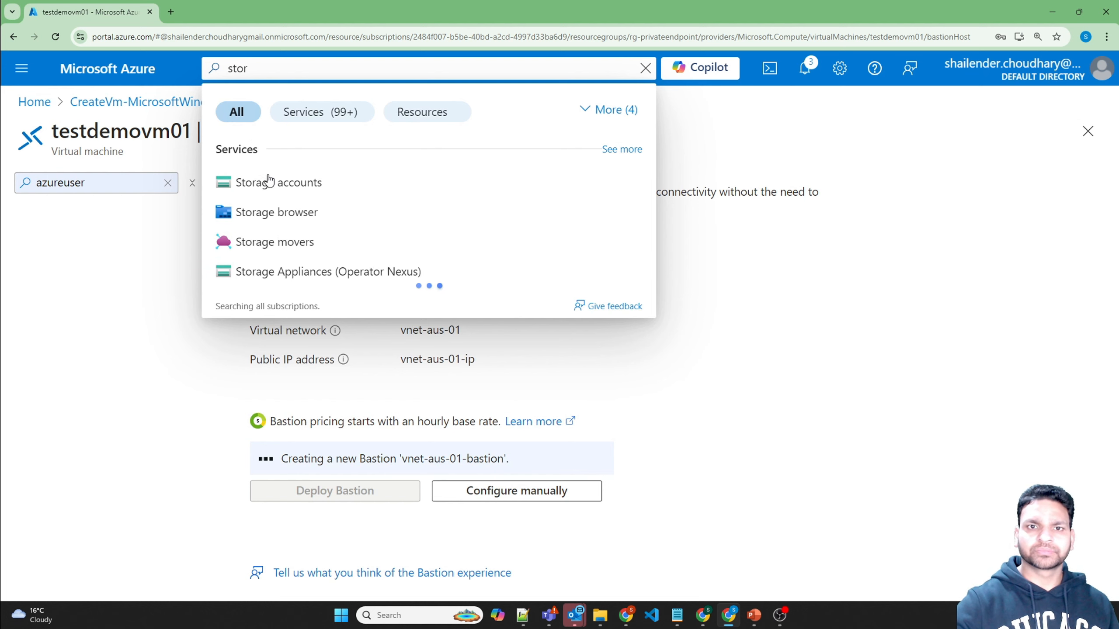
{"action": "left_click", "coordinate": [269, 182]}
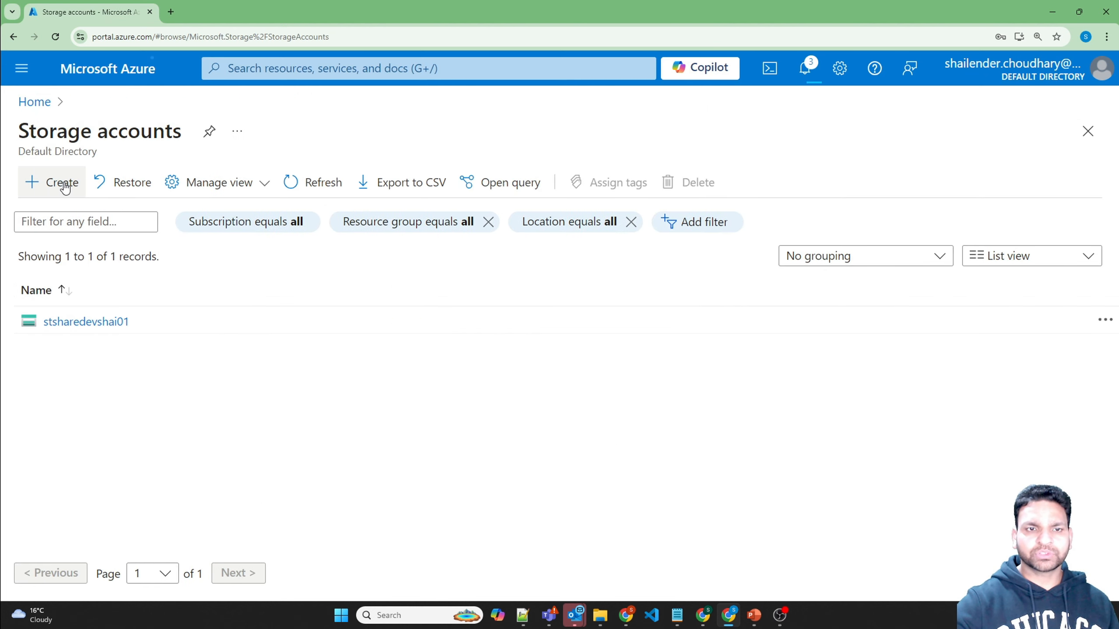
{"action": "left_click", "coordinate": [64, 184]}
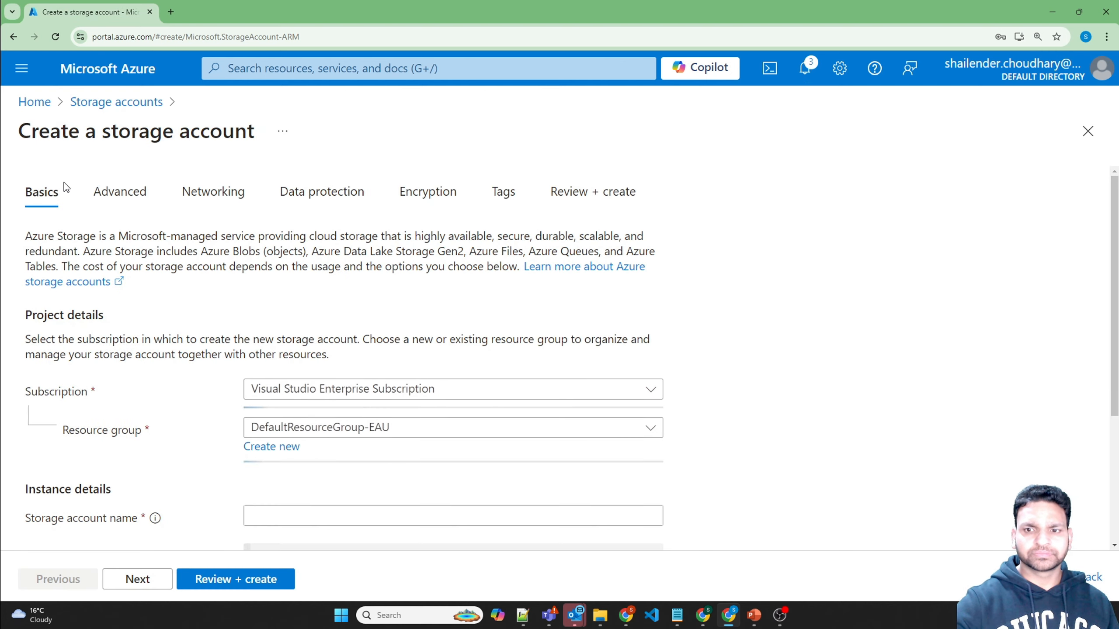
Step: Create stdemoprivate01 in rg-privateendpoint with locally-redundant storage (LRS)
{"action": "left_click", "coordinate": [384, 431]}
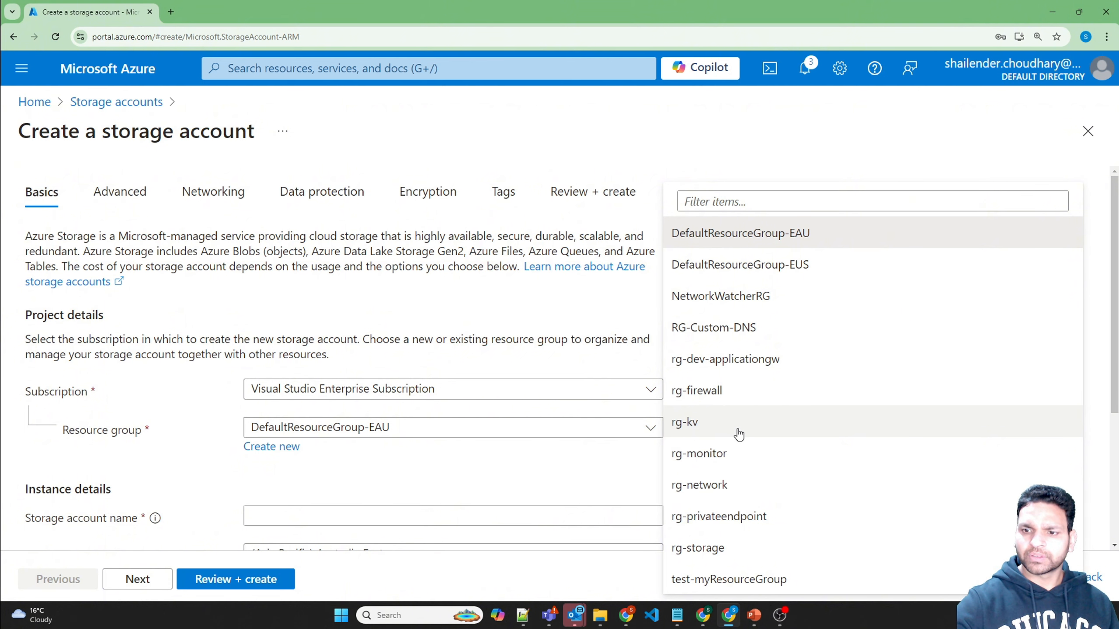
{"action": "left_click", "coordinate": [722, 518]}
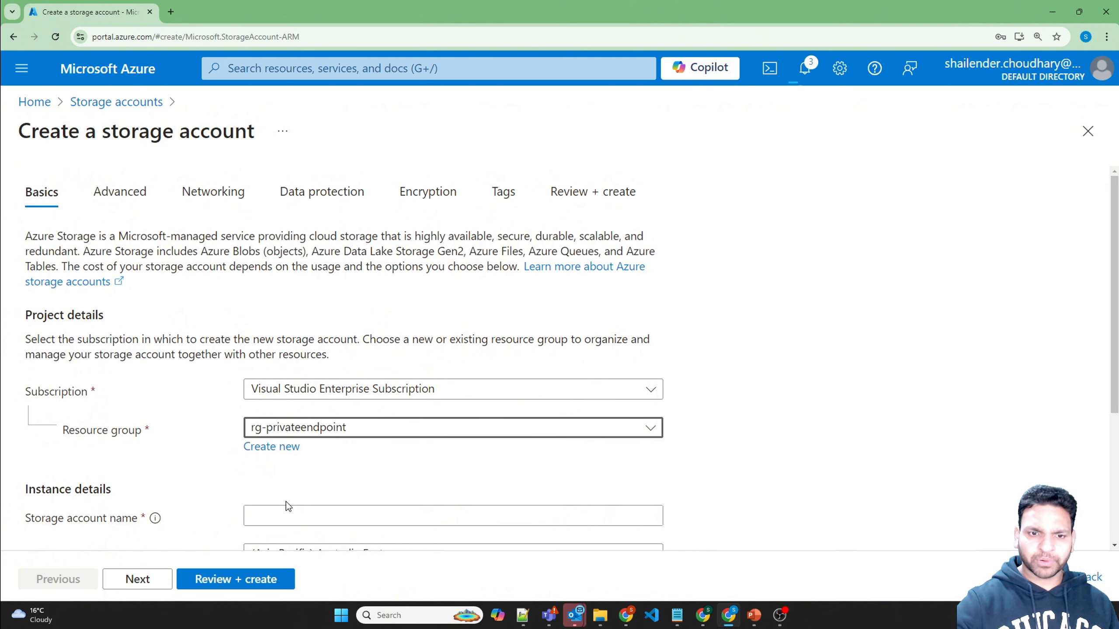
{"action": "left_click", "coordinate": [290, 515]}
{"action": "type", "text": "stdemopr"}
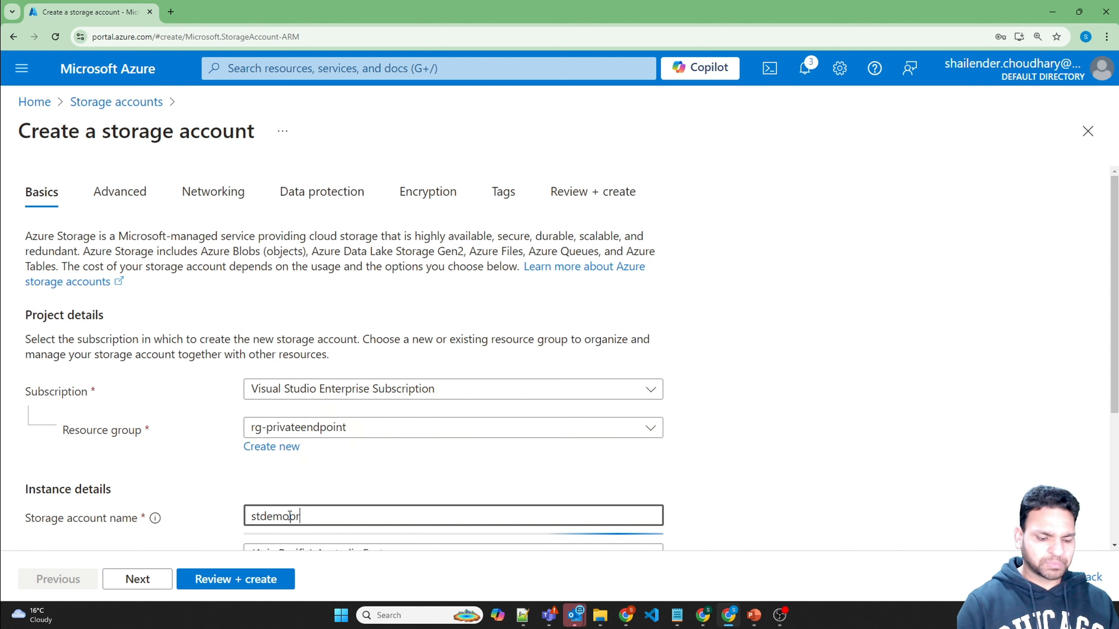
{"action": "type", "text": "ivate01"}
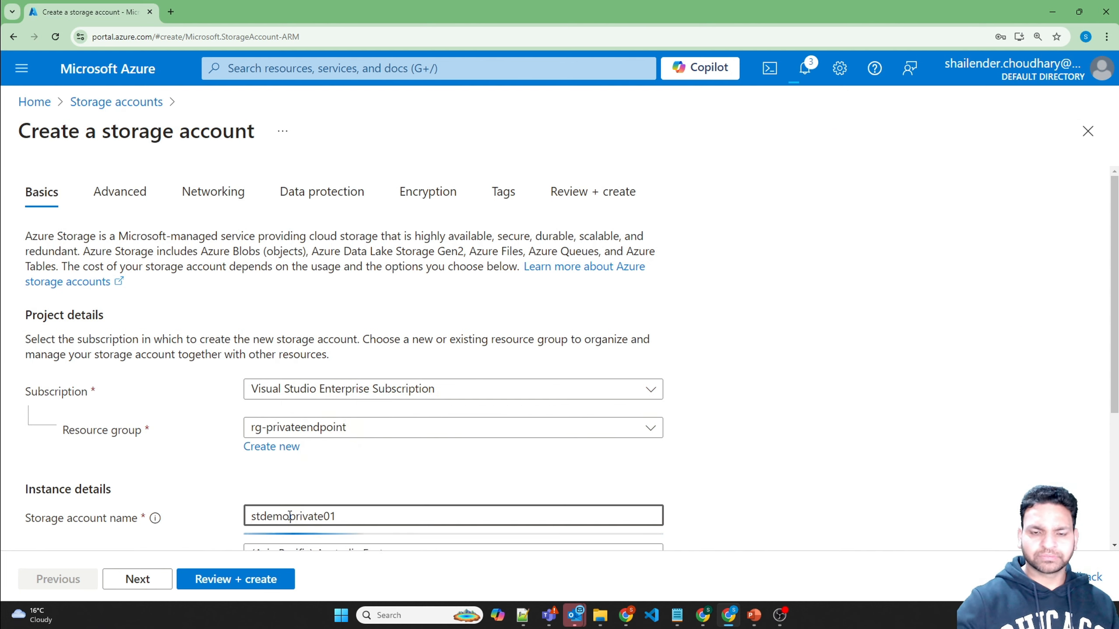
{"action": "left_click", "coordinate": [325, 480]}
{"action": "scroll", "coordinate": [325, 480], "scroll_direction": "down", "scroll_amount": 2}
{"action": "scroll", "coordinate": [326, 486], "scroll_direction": "down", "scroll_amount": 2}
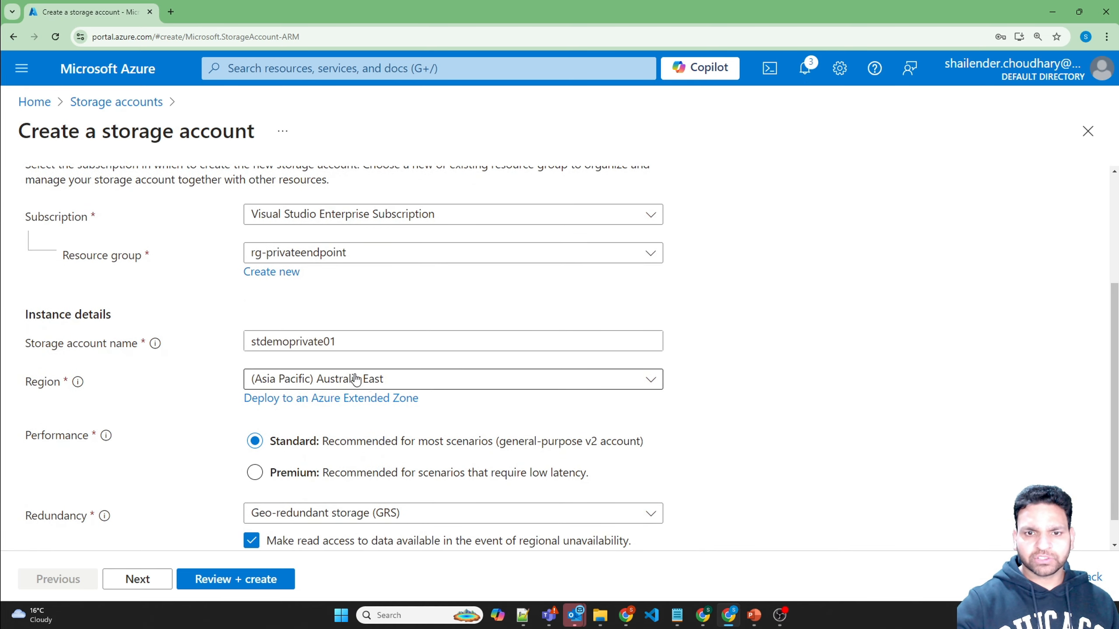
{"action": "scroll", "coordinate": [208, 442], "scroll_direction": "down", "scroll_amount": 1}
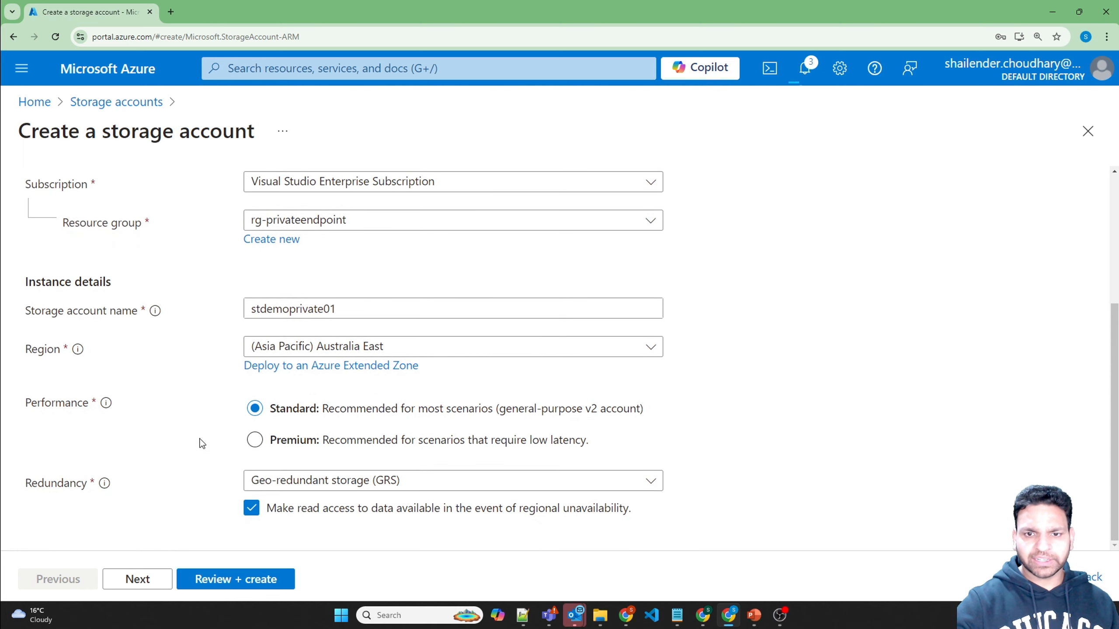
{"action": "left_click", "coordinate": [363, 489]}
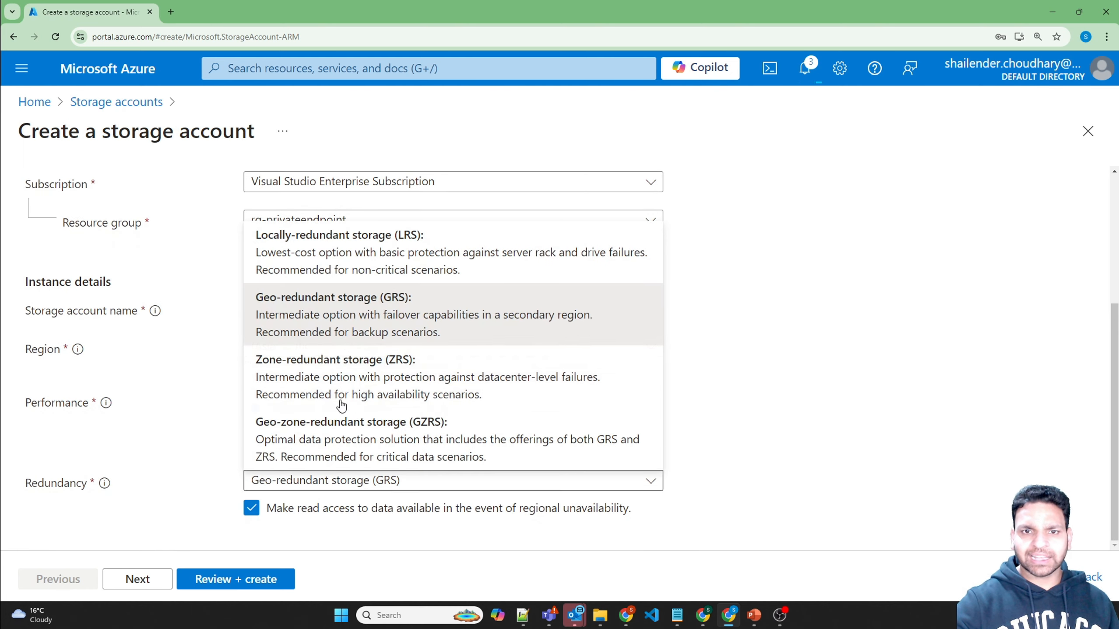
{"action": "left_click", "coordinate": [327, 232]}
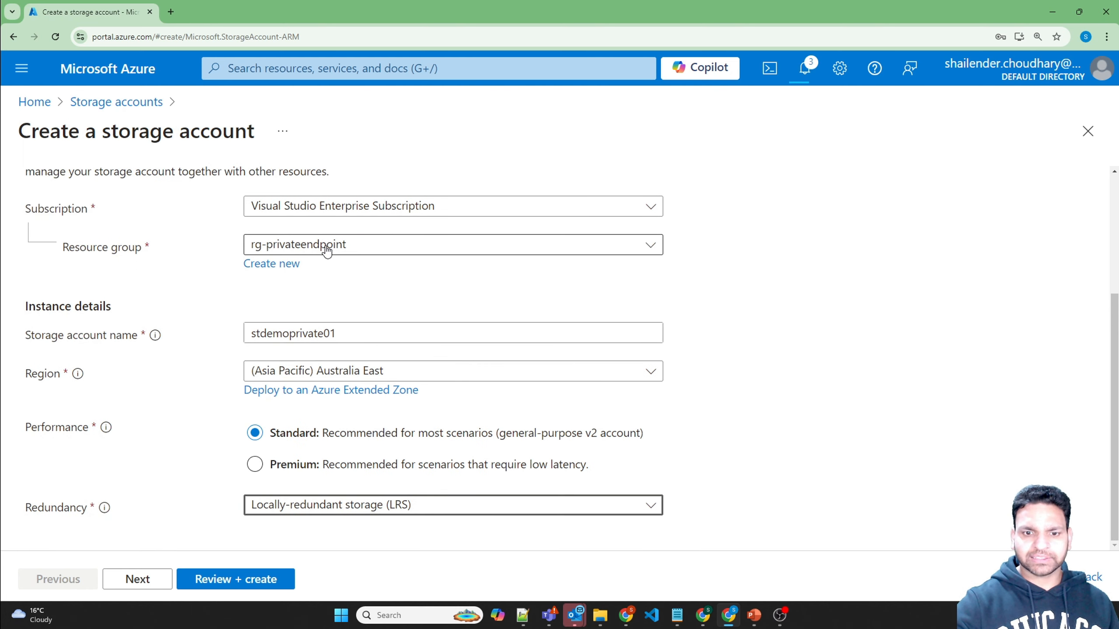
{"action": "left_click", "coordinate": [137, 580]}
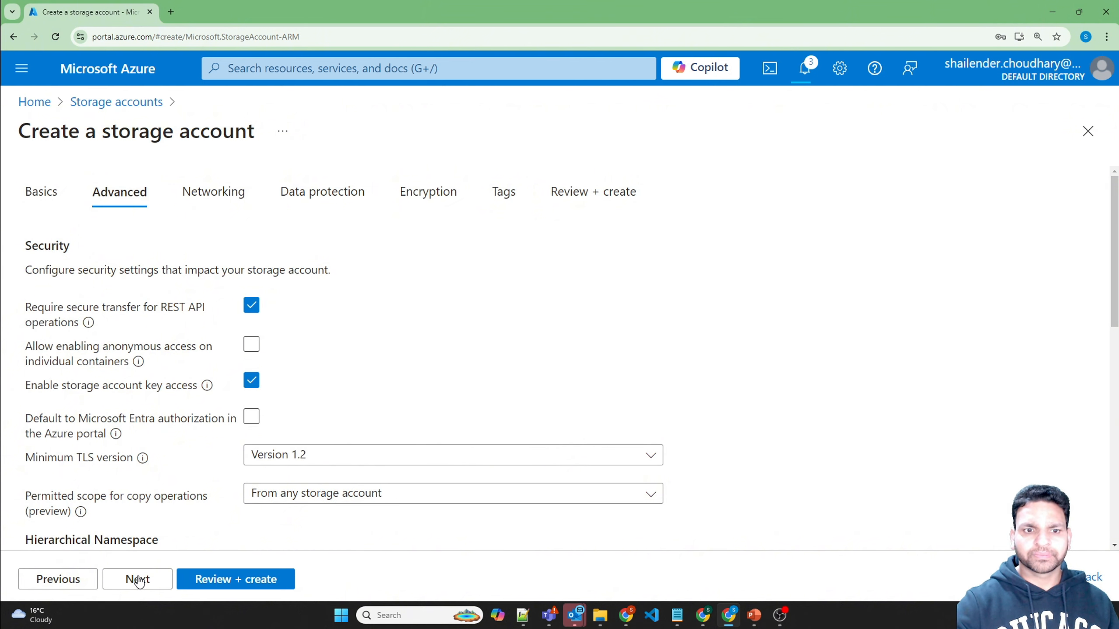
Step: Accept default Networking, Data protection and Encryption settings, then create stdemoprivate01
{"action": "left_click", "coordinate": [137, 579]}
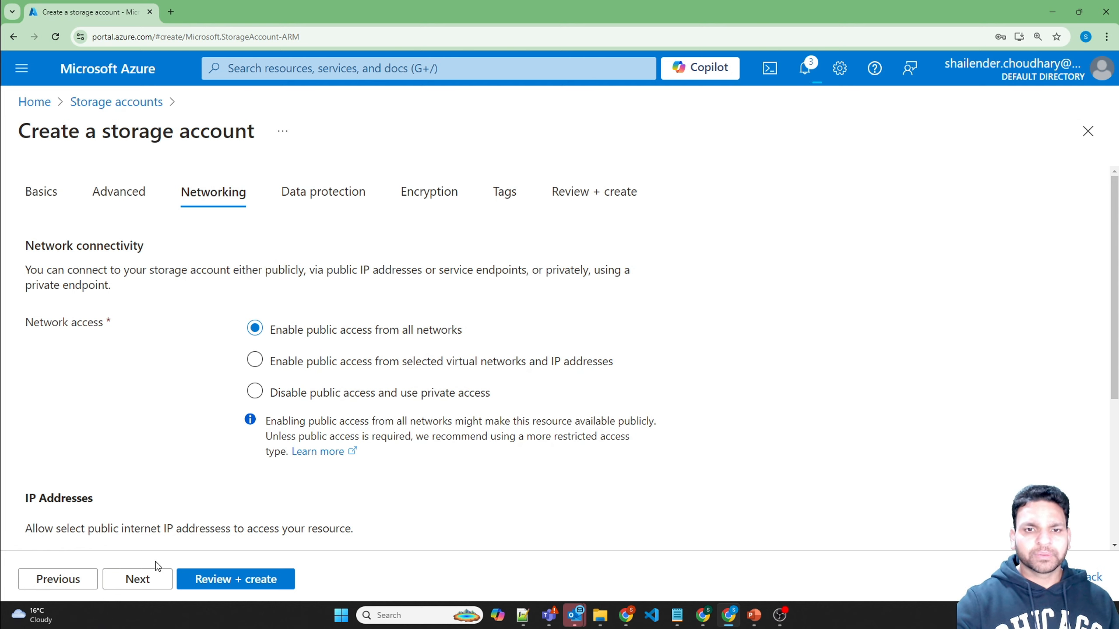
{"action": "left_click", "coordinate": [143, 579]}
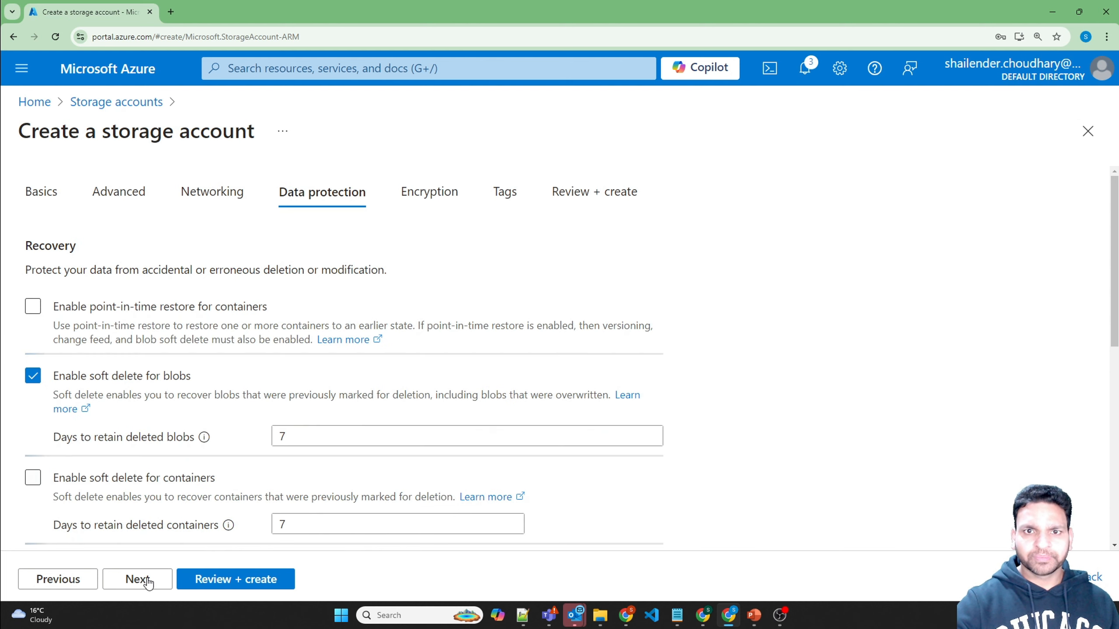
{"action": "left_click", "coordinate": [145, 580]}
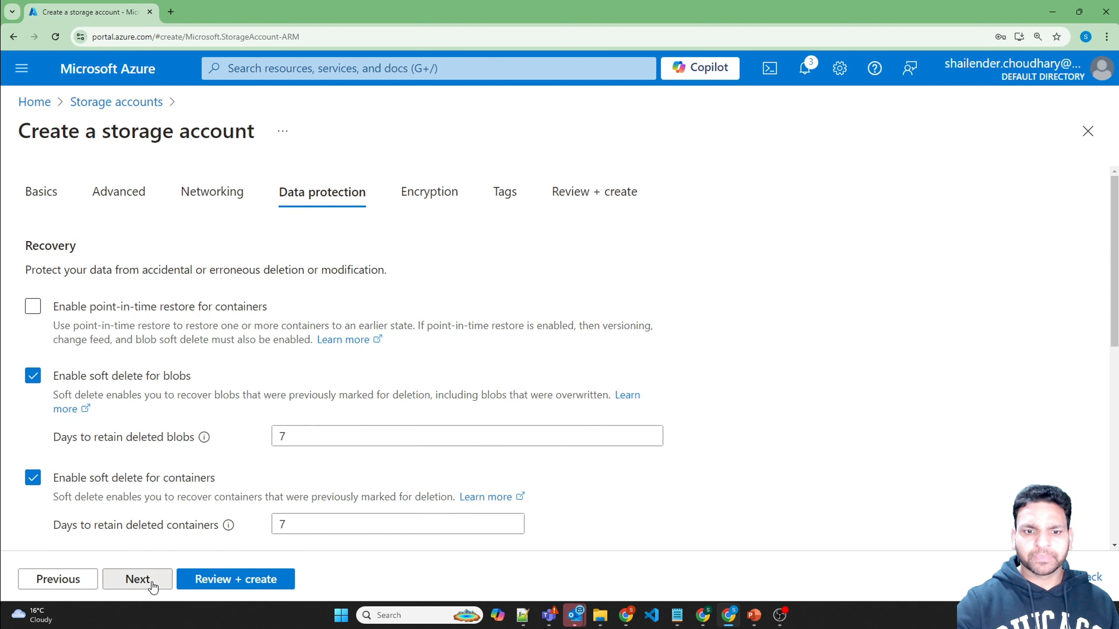
{"action": "left_click", "coordinate": [228, 580]}
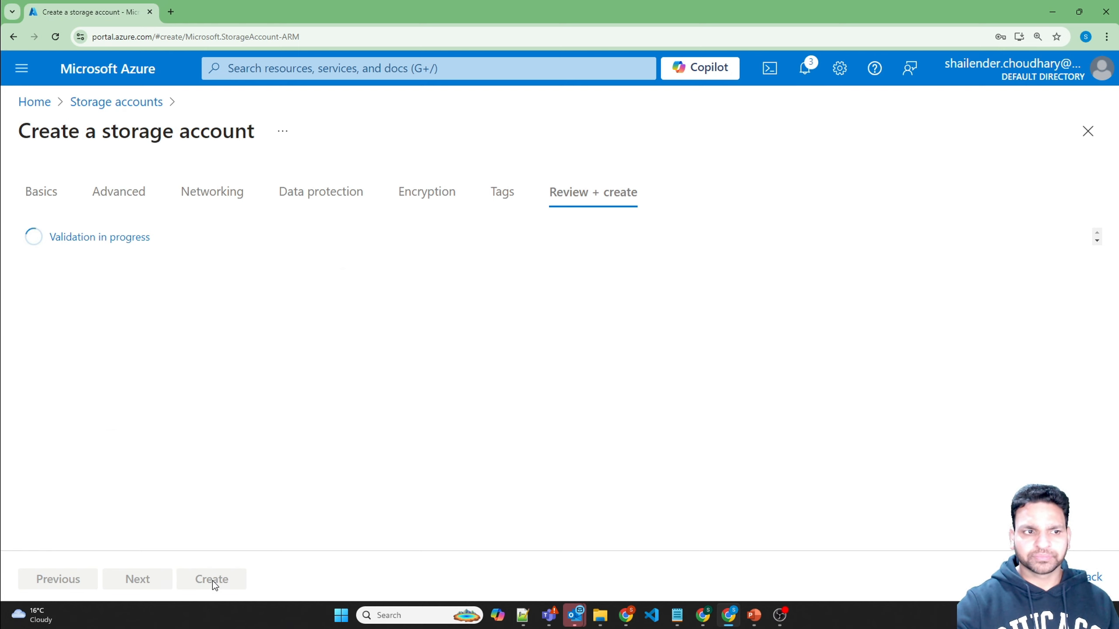
{"action": "left_click", "coordinate": [213, 580]}
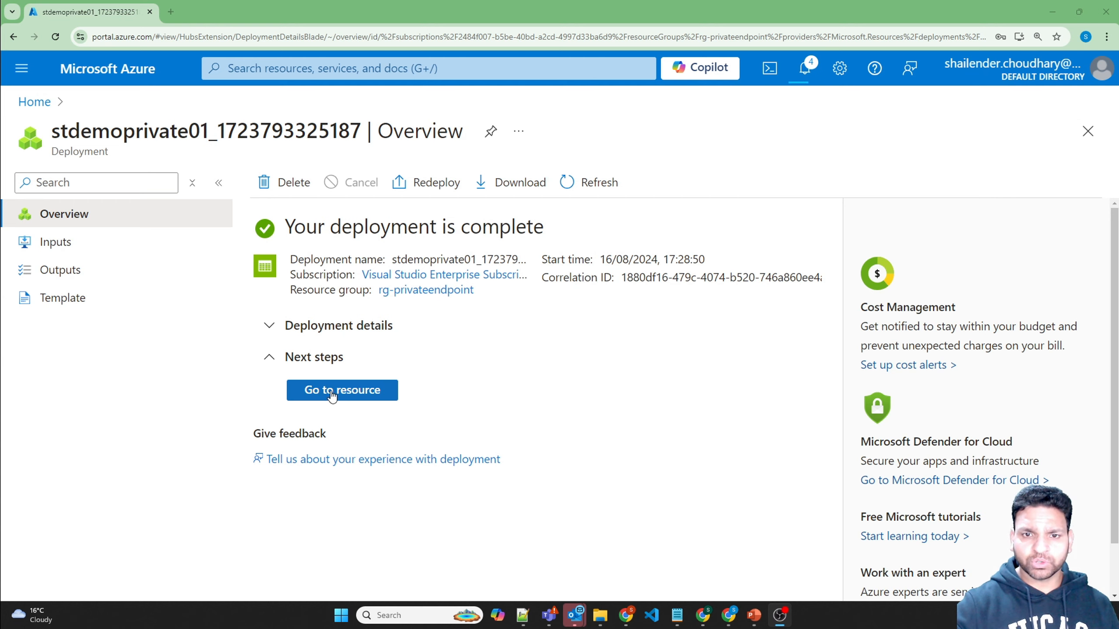
Step: Open stdemoprivate01 and highlight its Standard performance and LRS replication
{"action": "left_click", "coordinate": [330, 393]}
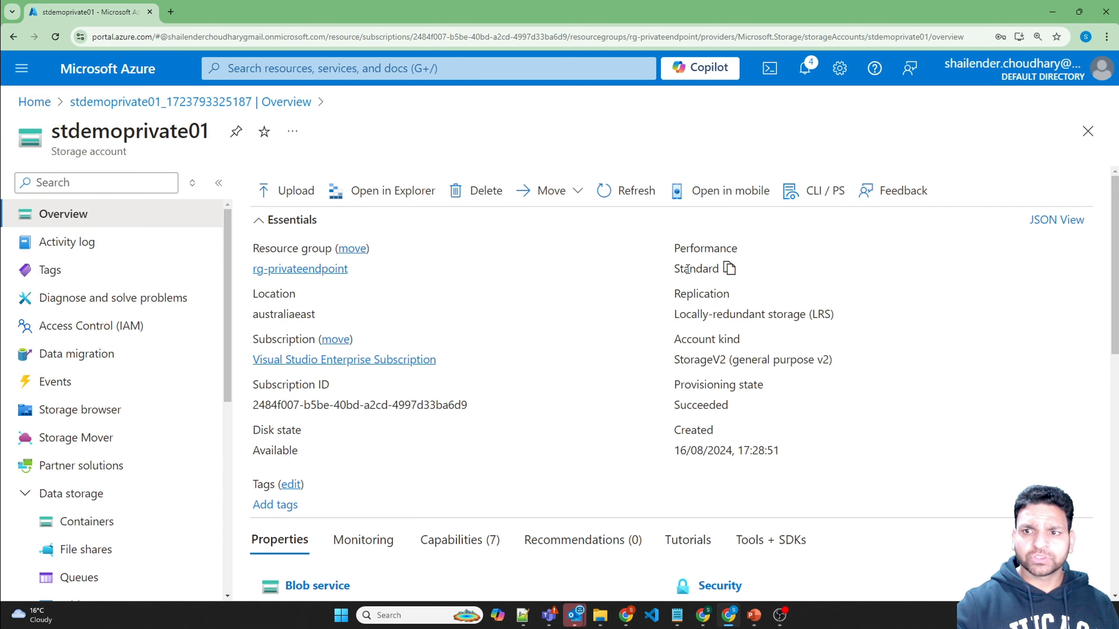
{"action": "double_click", "coordinate": [688, 268]}
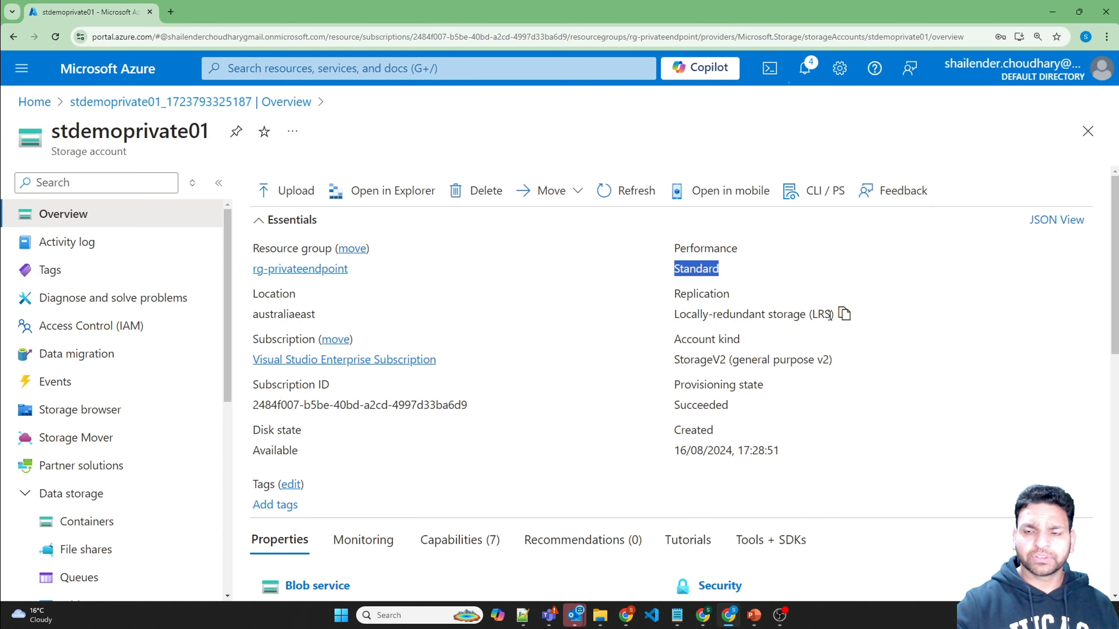
{"action": "left_click_drag", "start_coordinate": [831, 315], "coordinate": [805, 314]}
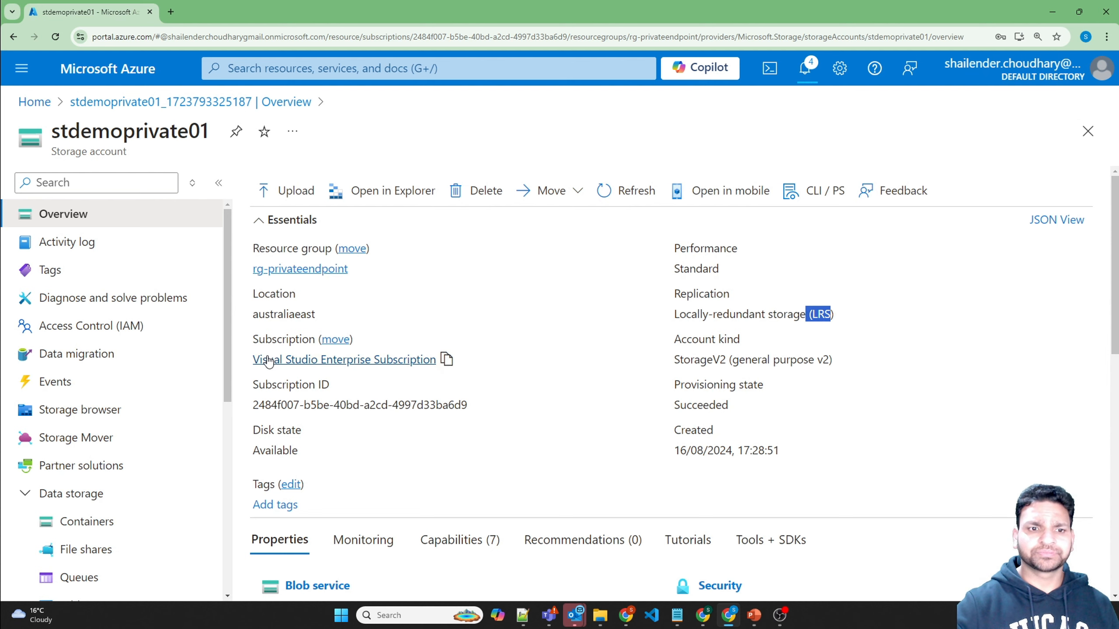
Step: Create a container named testfile and open its empty blob list
{"action": "left_click", "coordinate": [101, 523]}
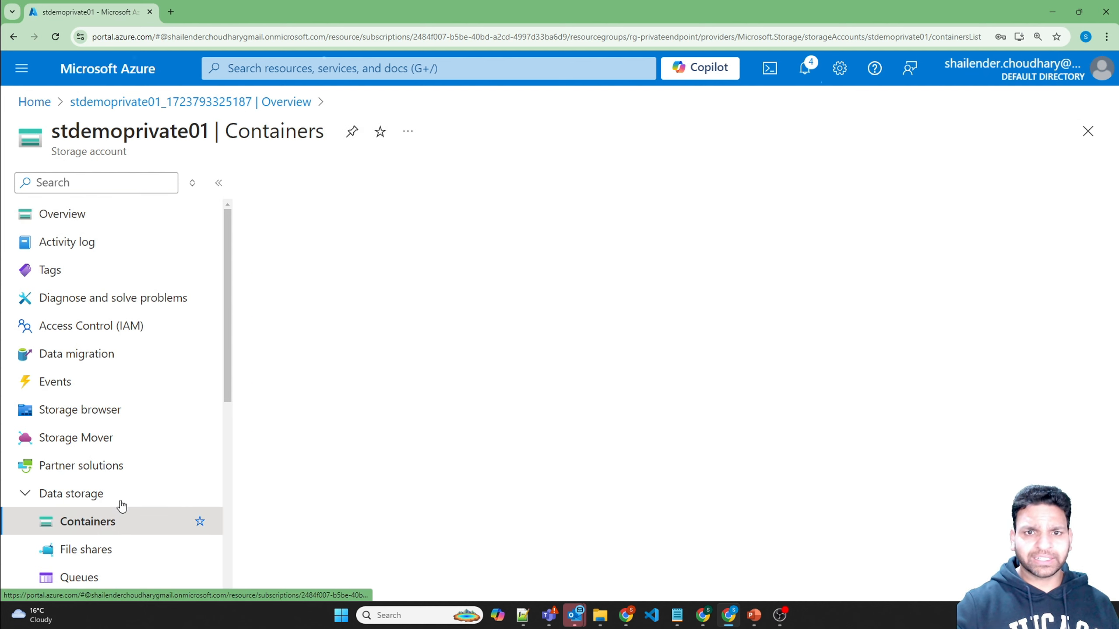
{"action": "left_click", "coordinate": [298, 184]}
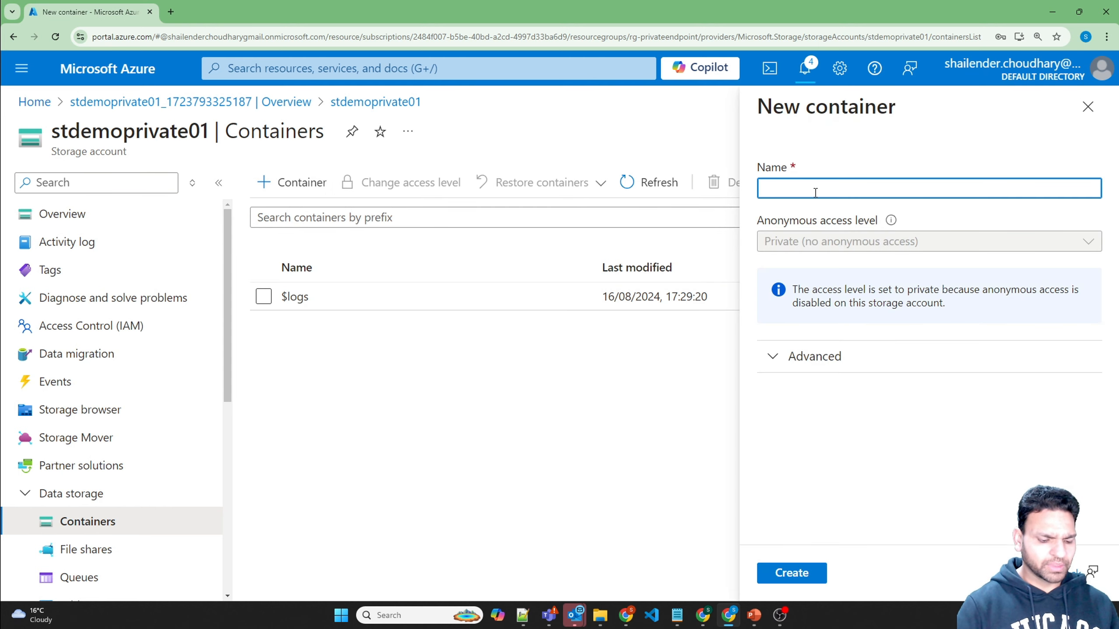
{"action": "type", "text": "testfile"}
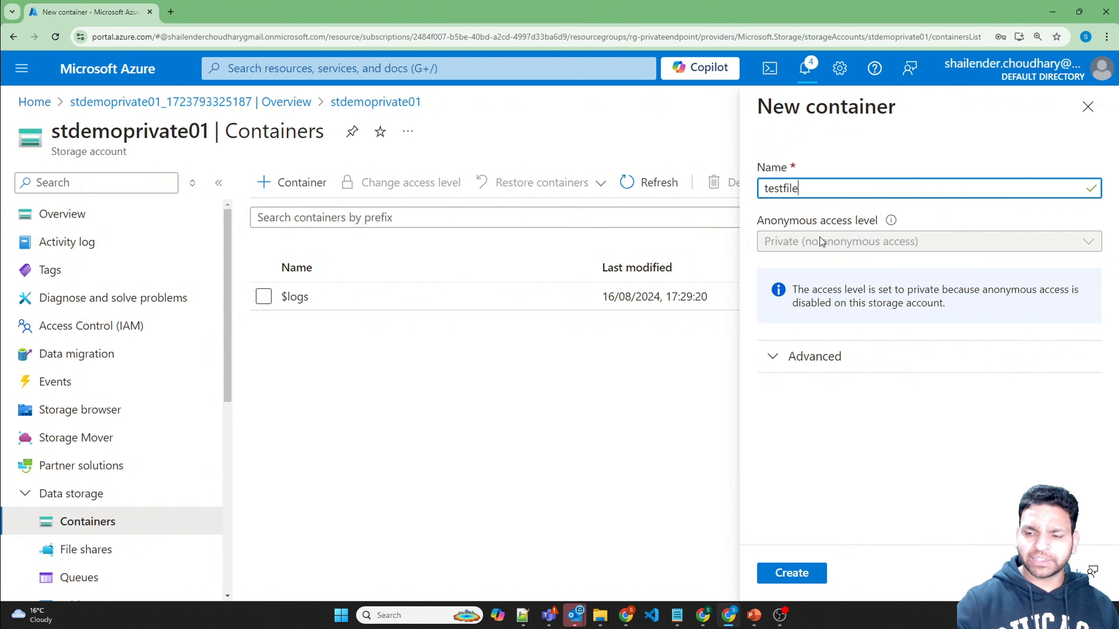
{"action": "left_click", "coordinate": [795, 580]}
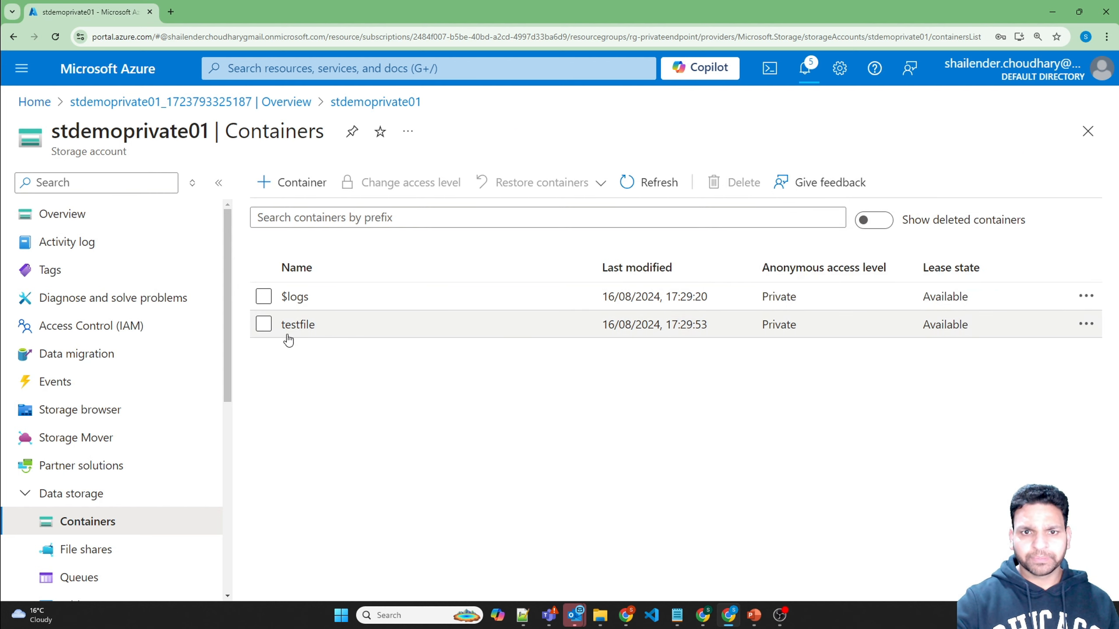
{"action": "left_click", "coordinate": [288, 329]}
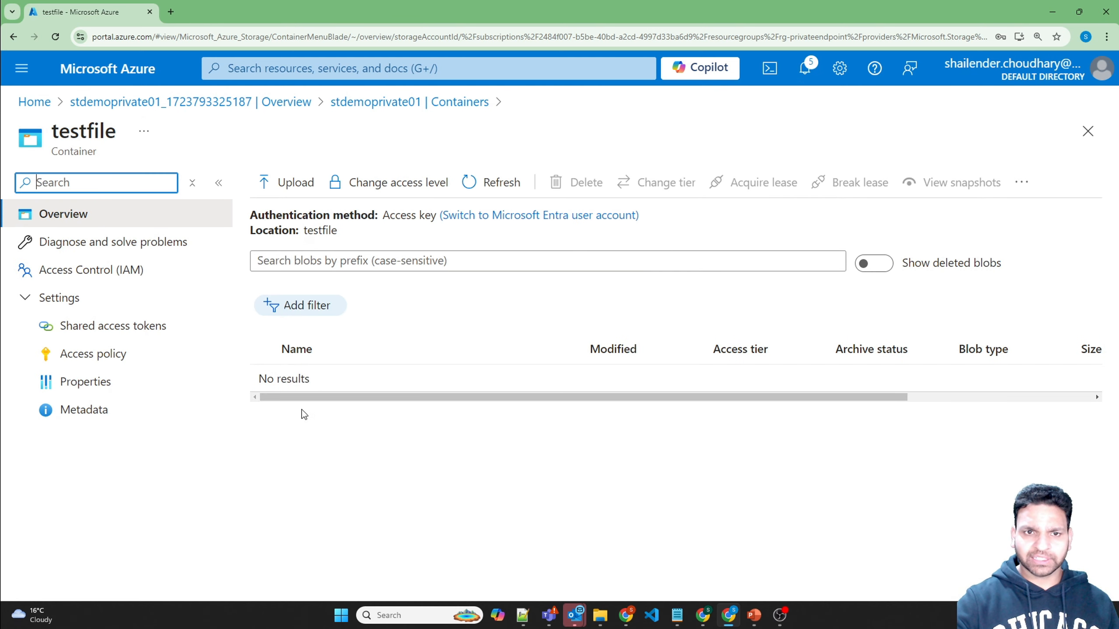
Step: Review stdemoprivate01's Networking page, its private endpoint connections and public firewall settings, plus recent notifications
{"action": "left_click", "coordinate": [387, 101]}
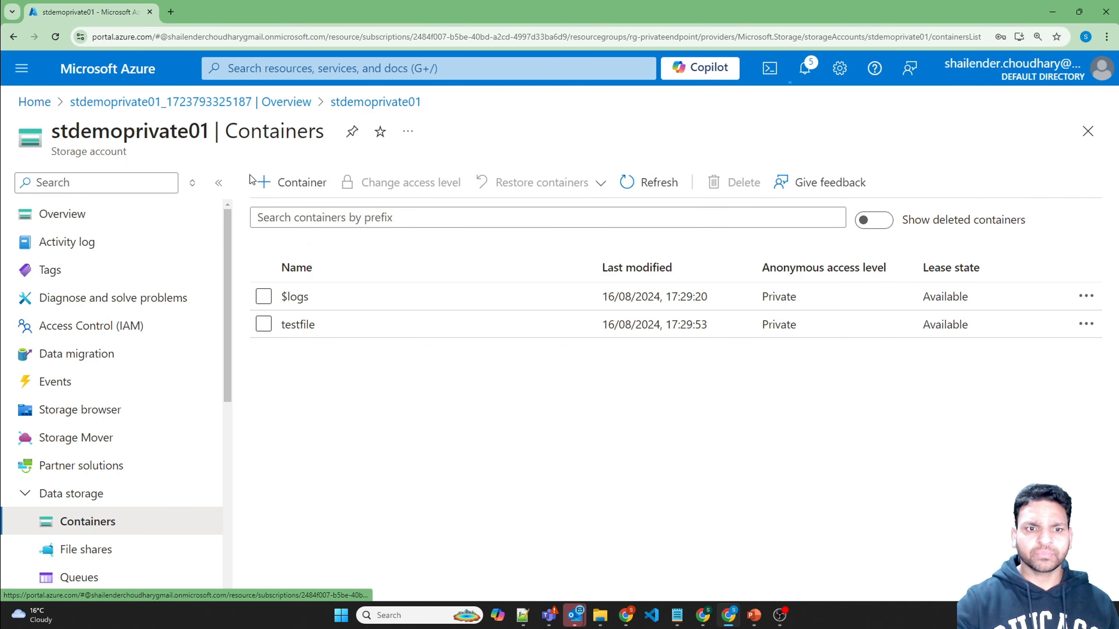
{"action": "scroll", "coordinate": [168, 363], "scroll_direction": "down", "scroll_amount": 5}
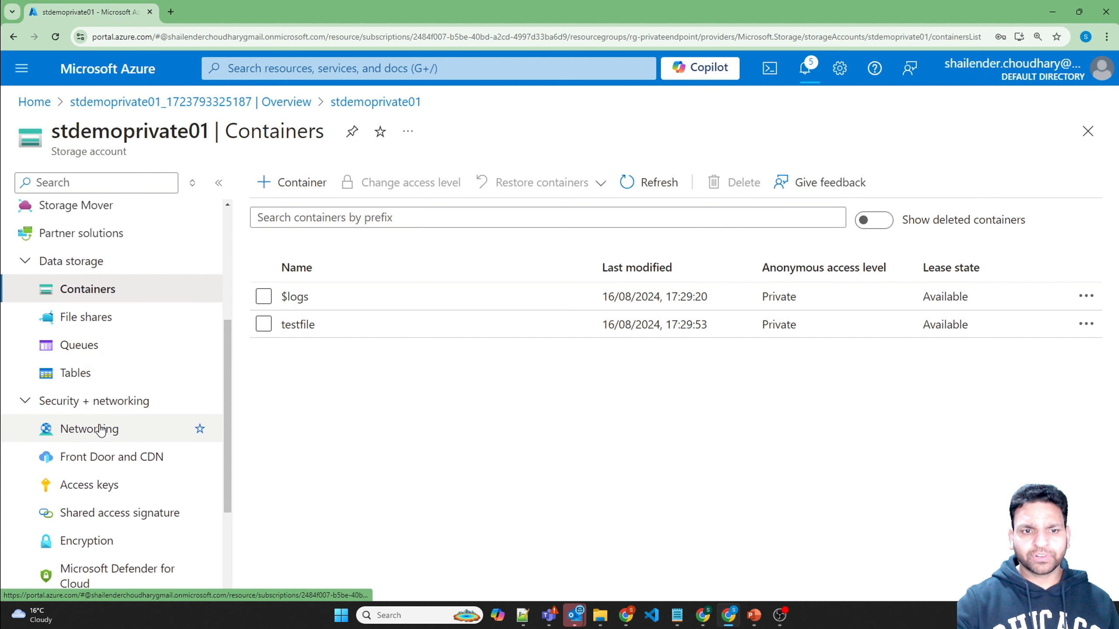
{"action": "left_click", "coordinate": [100, 430]}
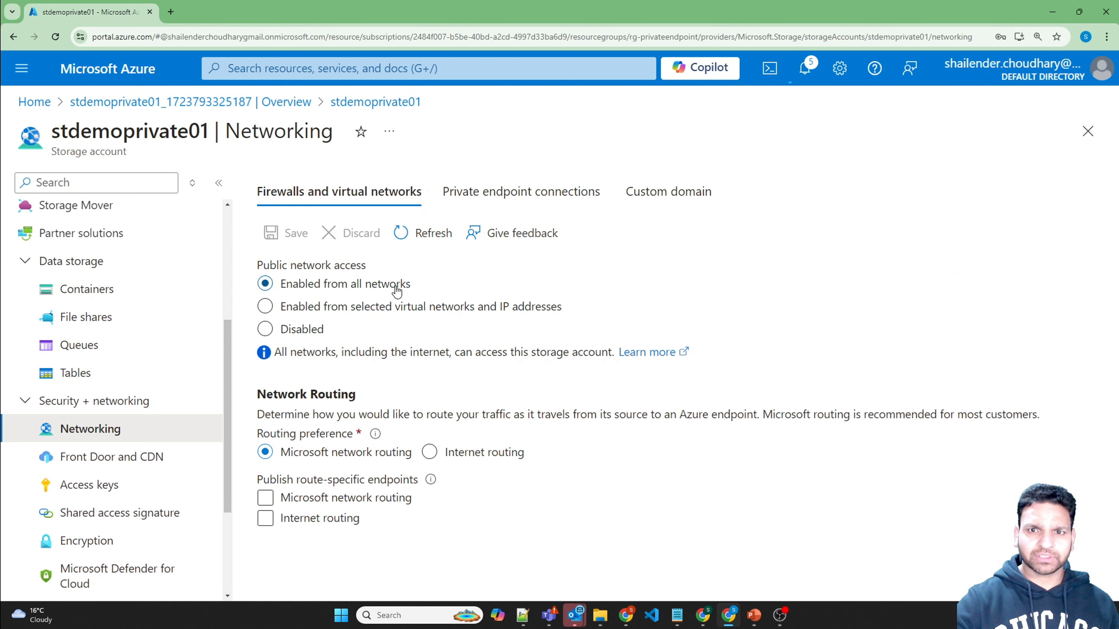
{"action": "left_click", "coordinate": [478, 194]}
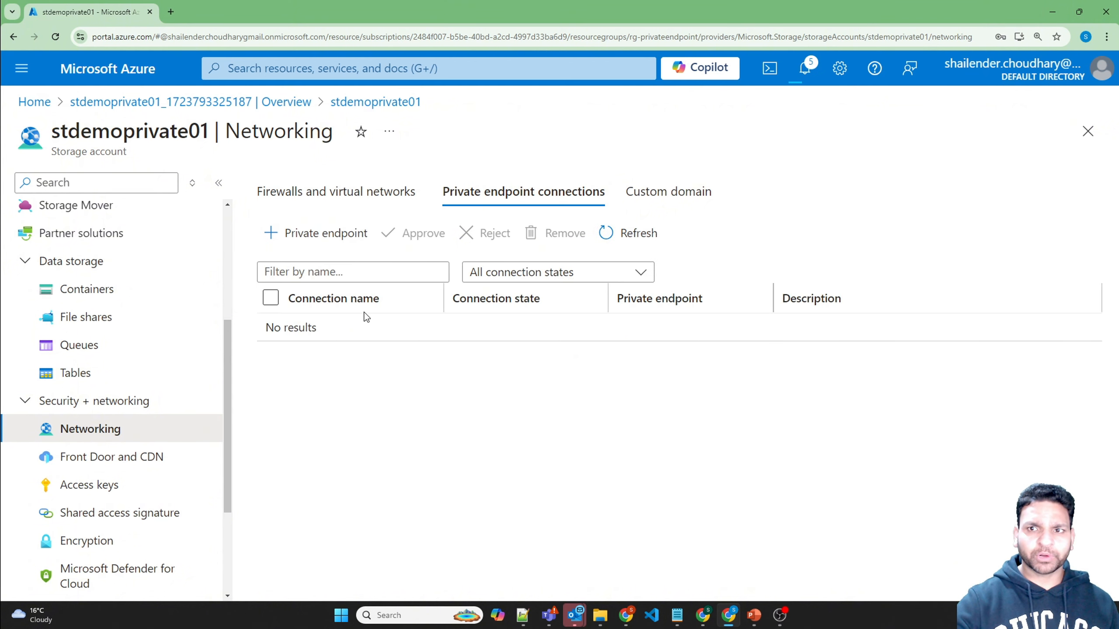
{"action": "left_click", "coordinate": [411, 191]}
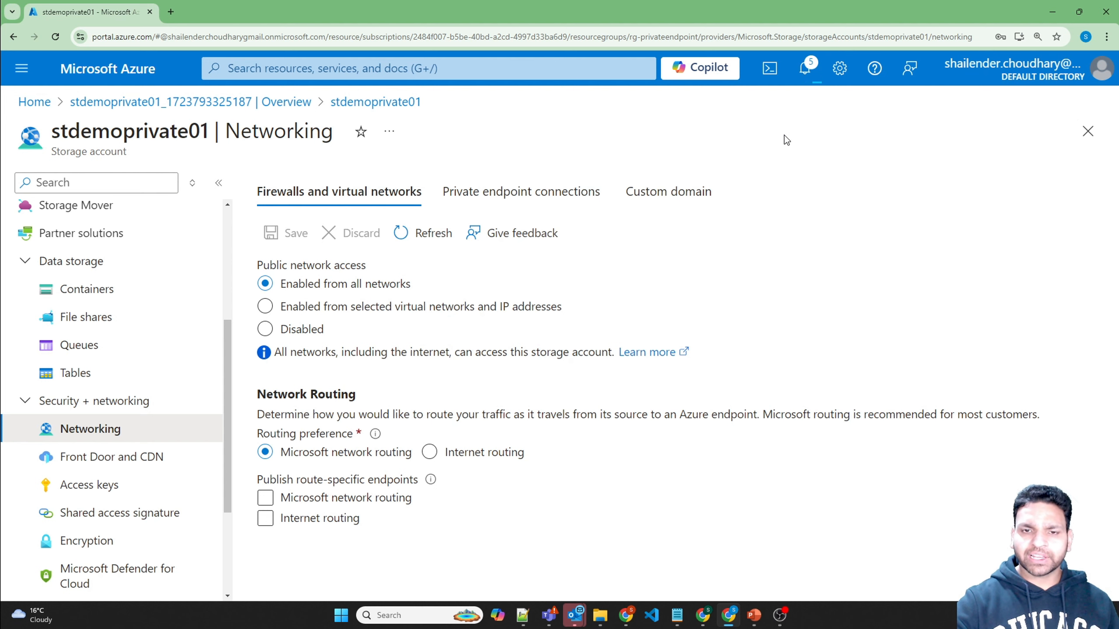
{"action": "left_click", "coordinate": [806, 78]}
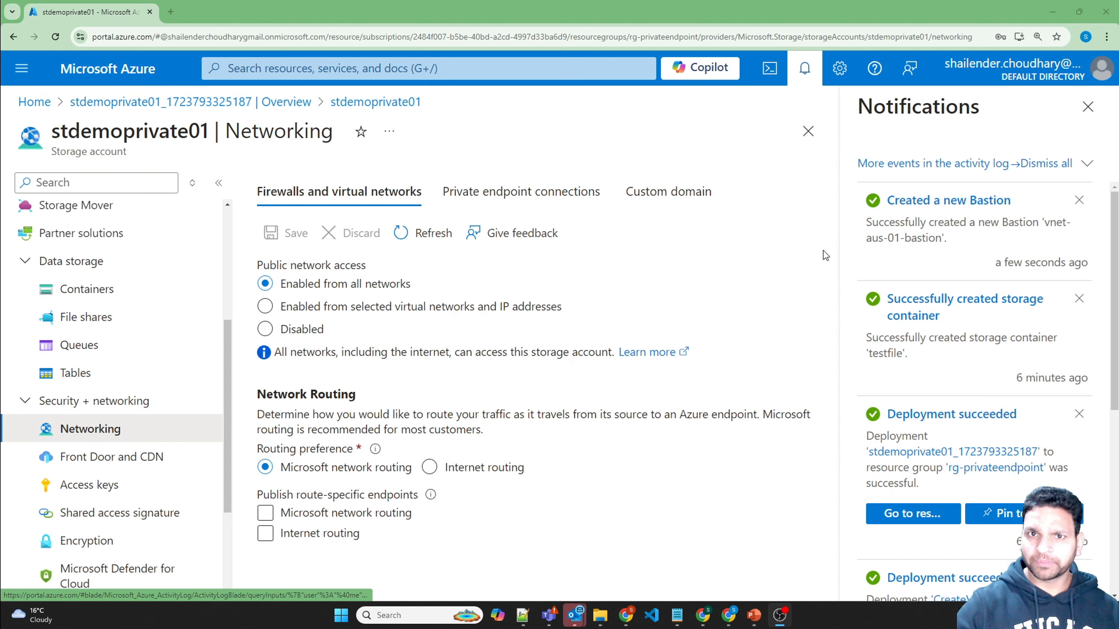
{"action": "left_click", "coordinate": [432, 71]}
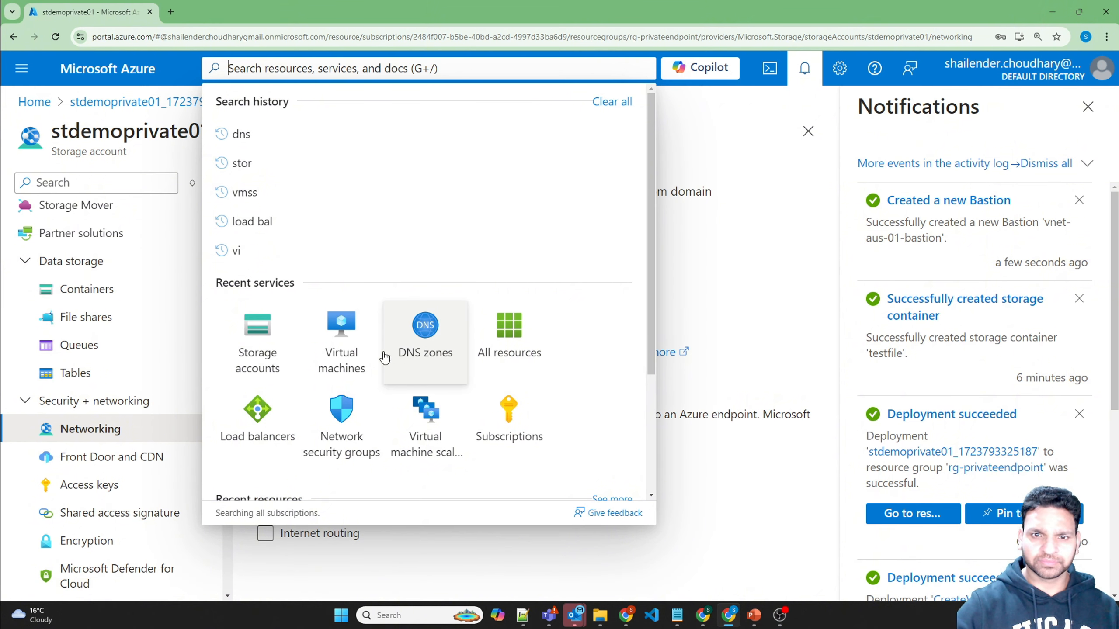
Step: Go to the testdemovm01 virtual machine's Bastion connection page
{"action": "left_click", "coordinate": [346, 348]}
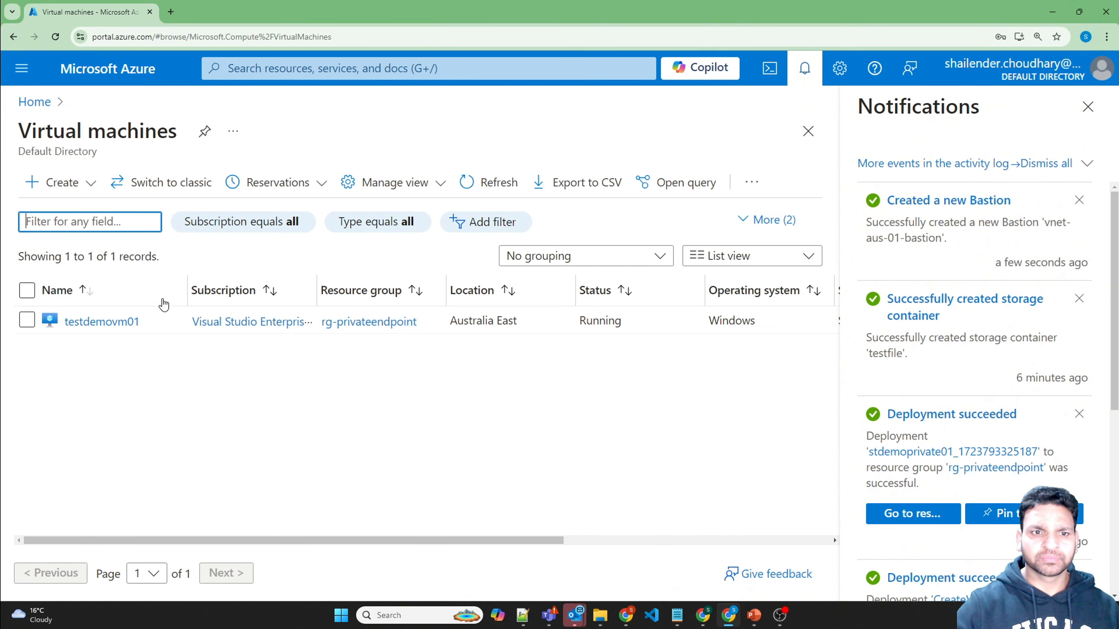
{"action": "left_click", "coordinate": [125, 320]}
{"action": "left_click", "coordinate": [1088, 107]}
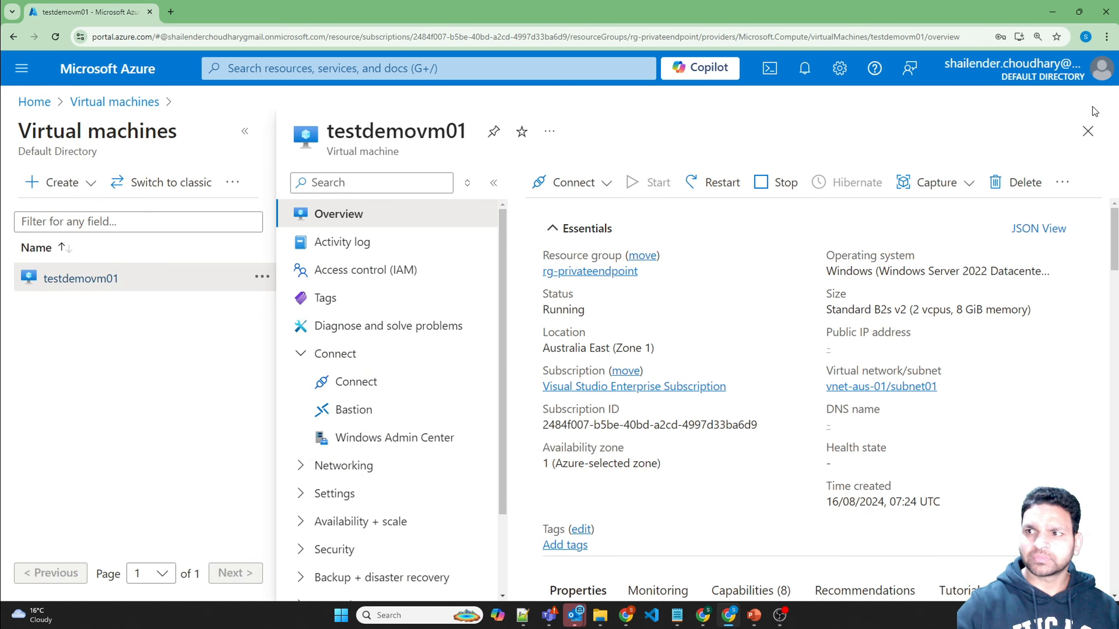
{"action": "left_click", "coordinate": [244, 130]}
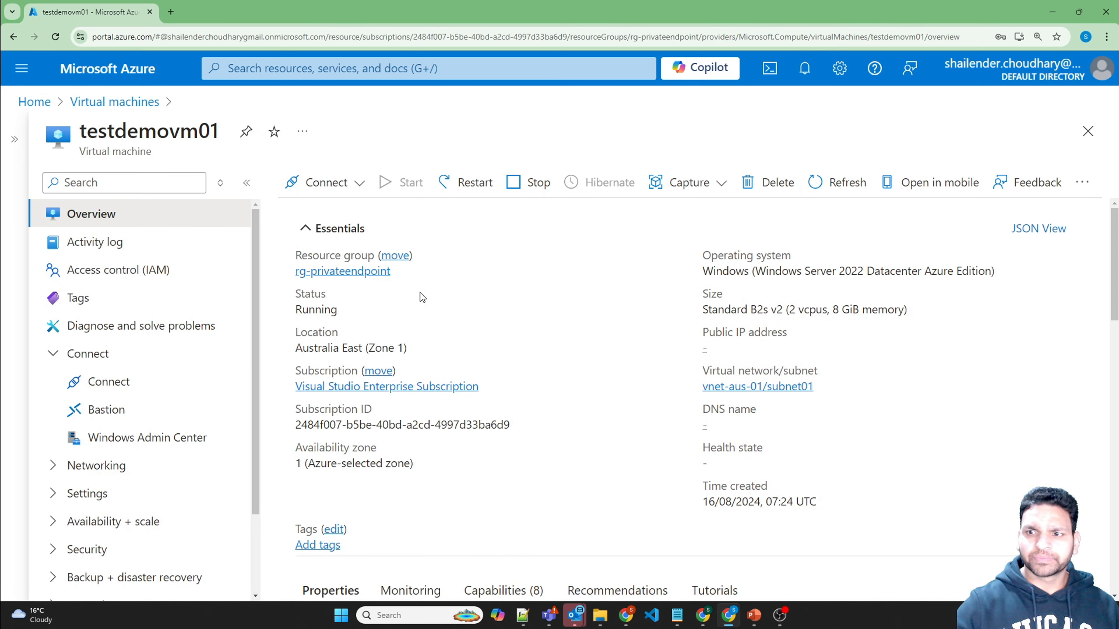
{"action": "left_click", "coordinate": [116, 403]}
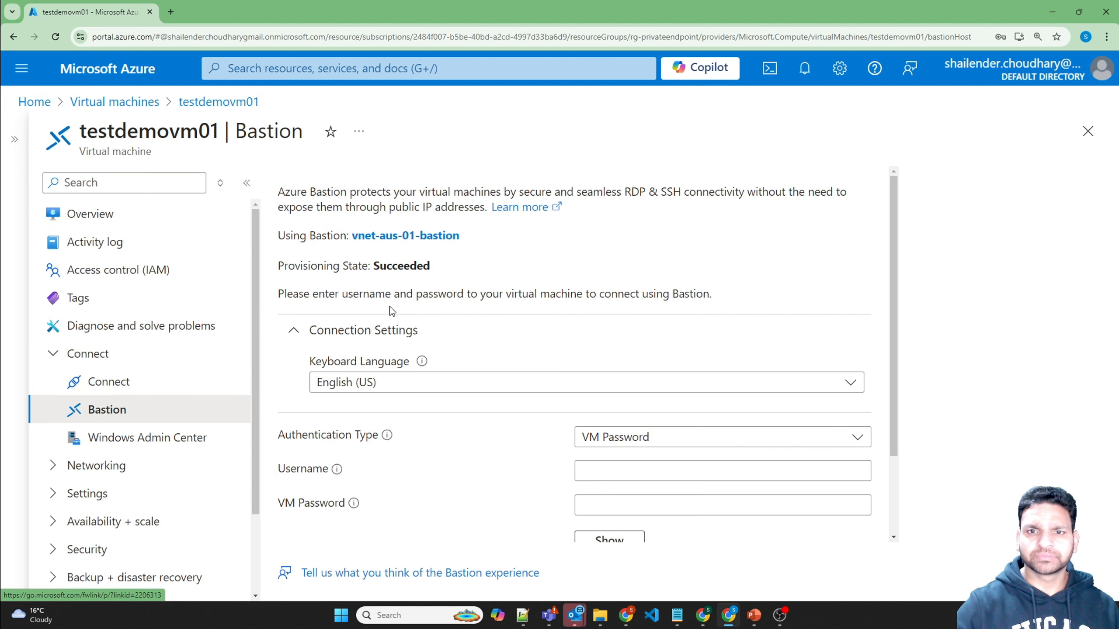
Step: Enter the VM admin username and password and connect through Bastion
{"action": "left_click", "coordinate": [606, 468]}
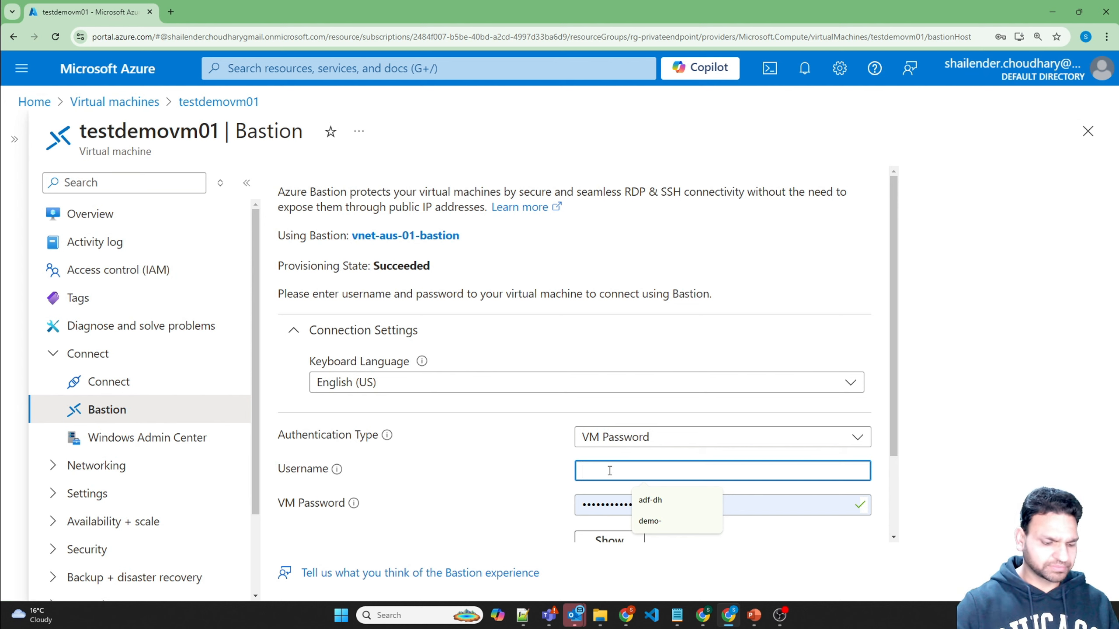
{"action": "type", "text": "azureuser"}
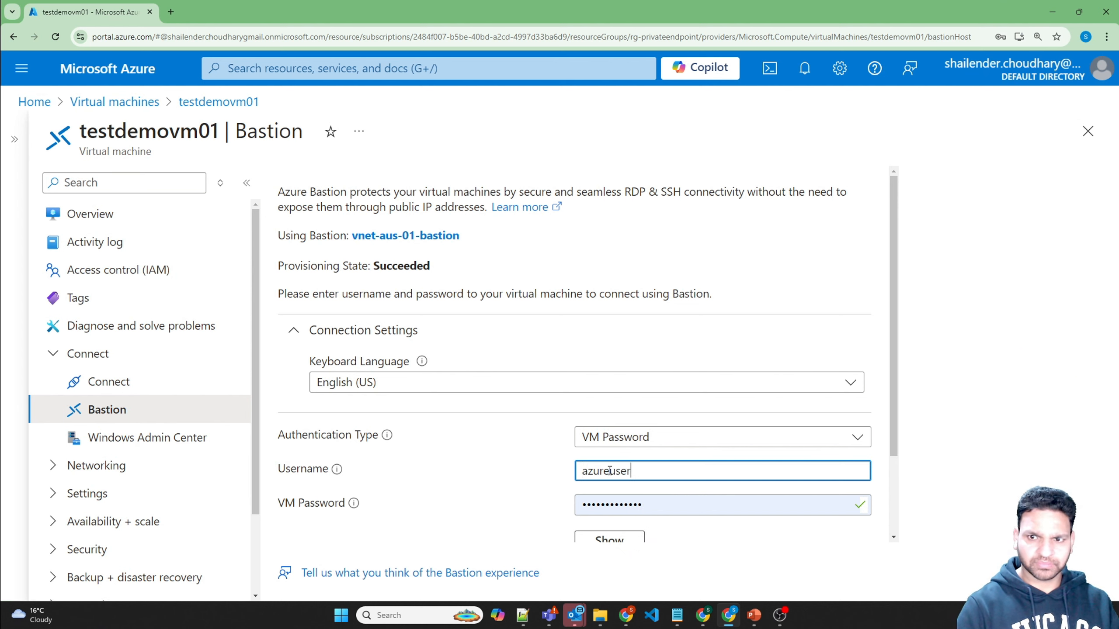
{"action": "key", "text": "Tab"}
{"action": "type", "text": "P"}
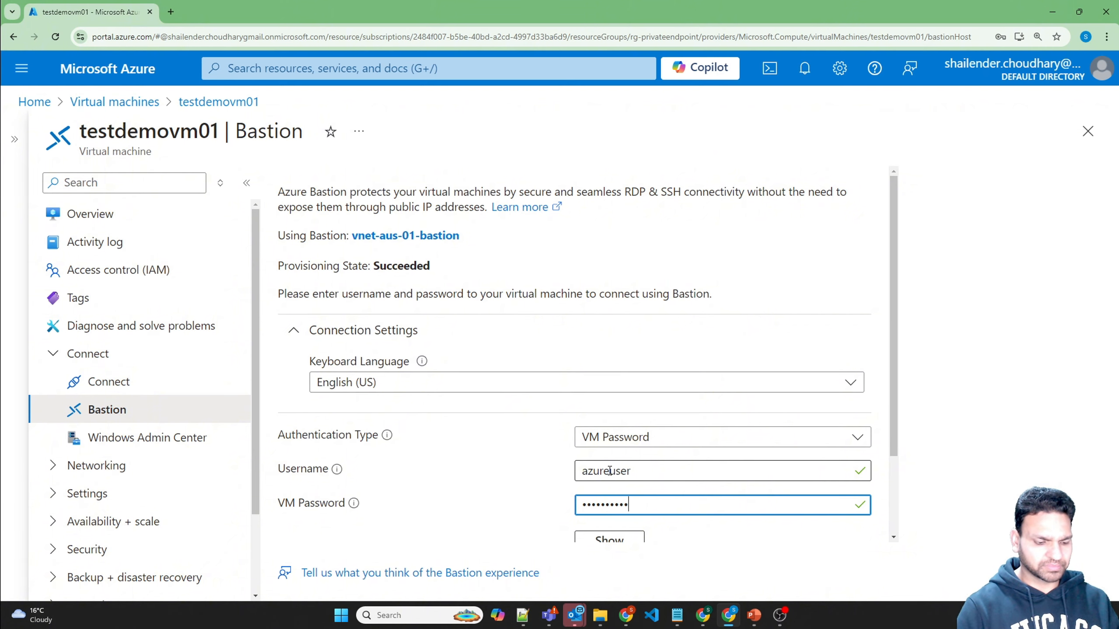
{"action": "key", "text": "Return"}
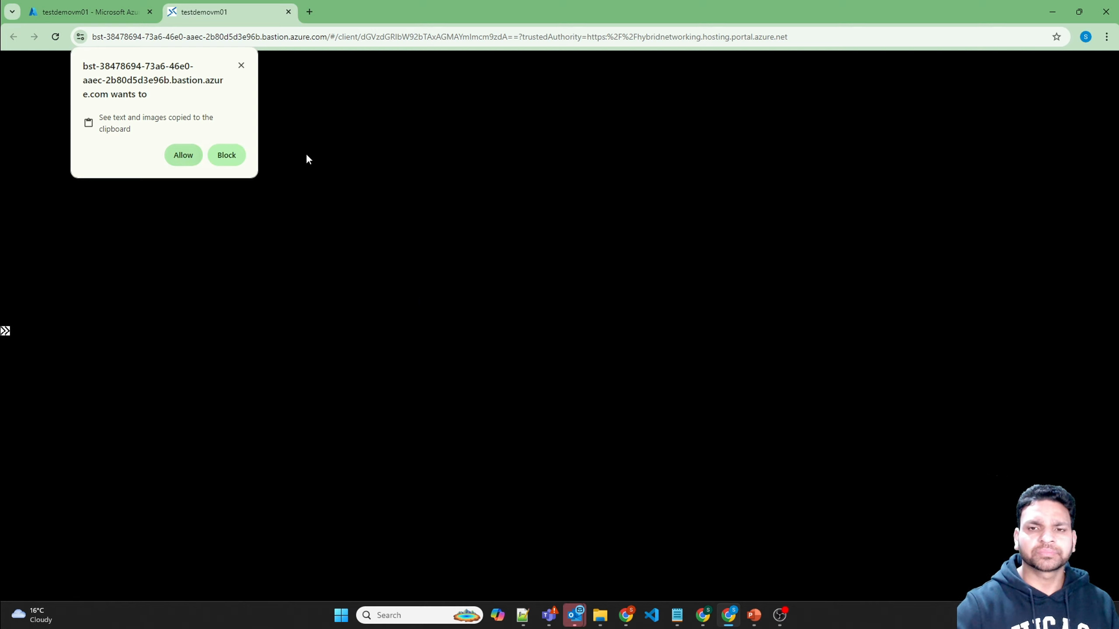
Step: Allow session clipboard access and launch an enlarged Windows PowerShell window on the VM
{"action": "left_click", "coordinate": [193, 157]}
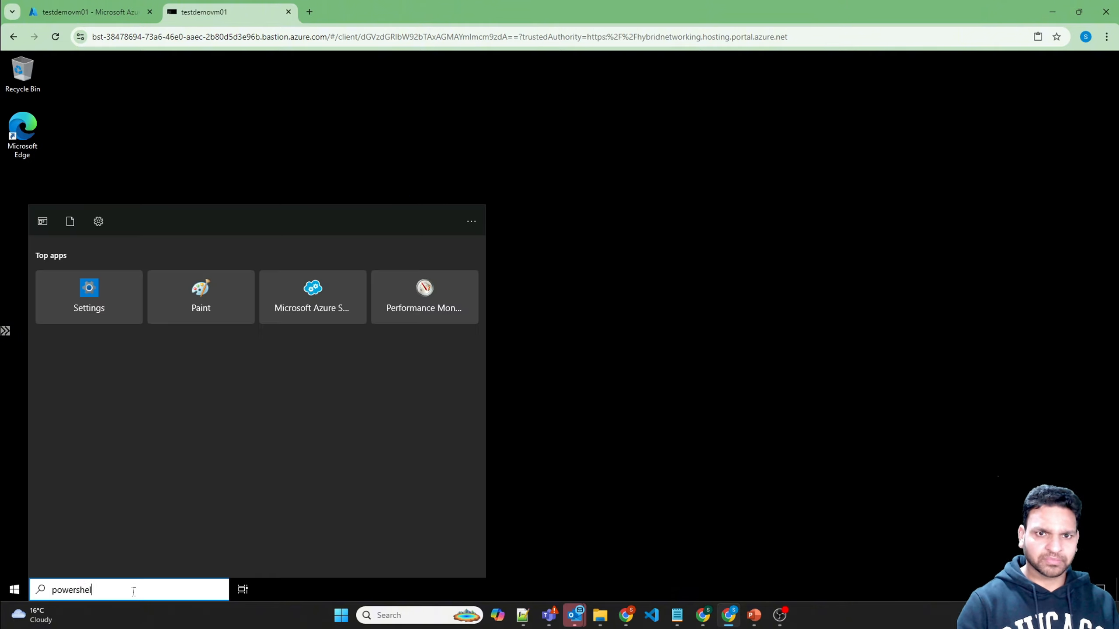
{"action": "type", "text": "ll"}
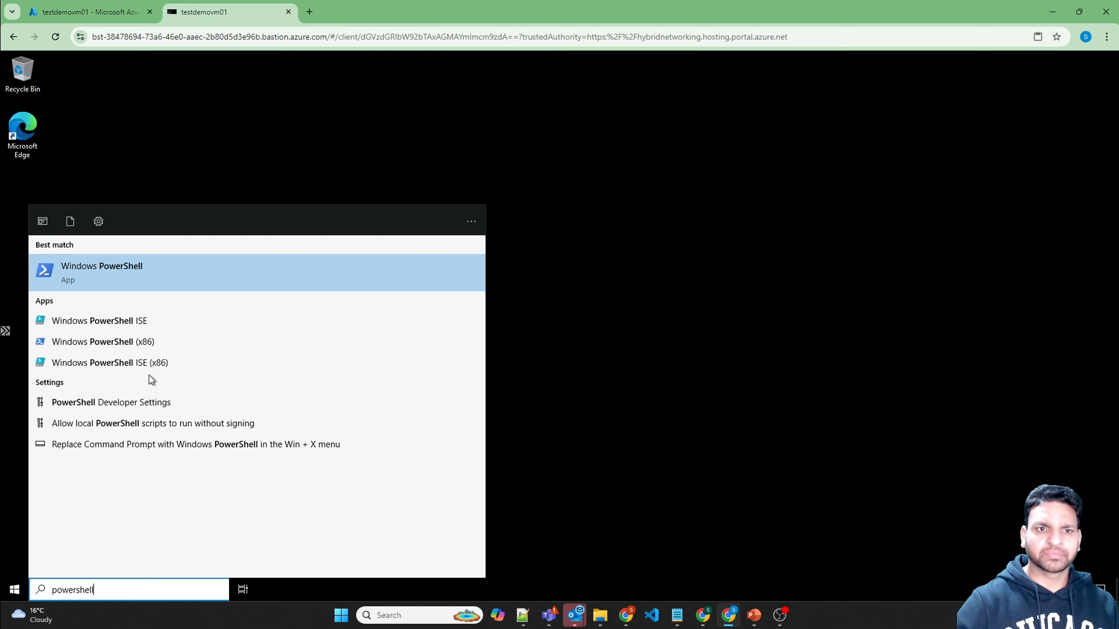
{"action": "left_click", "coordinate": [106, 269]}
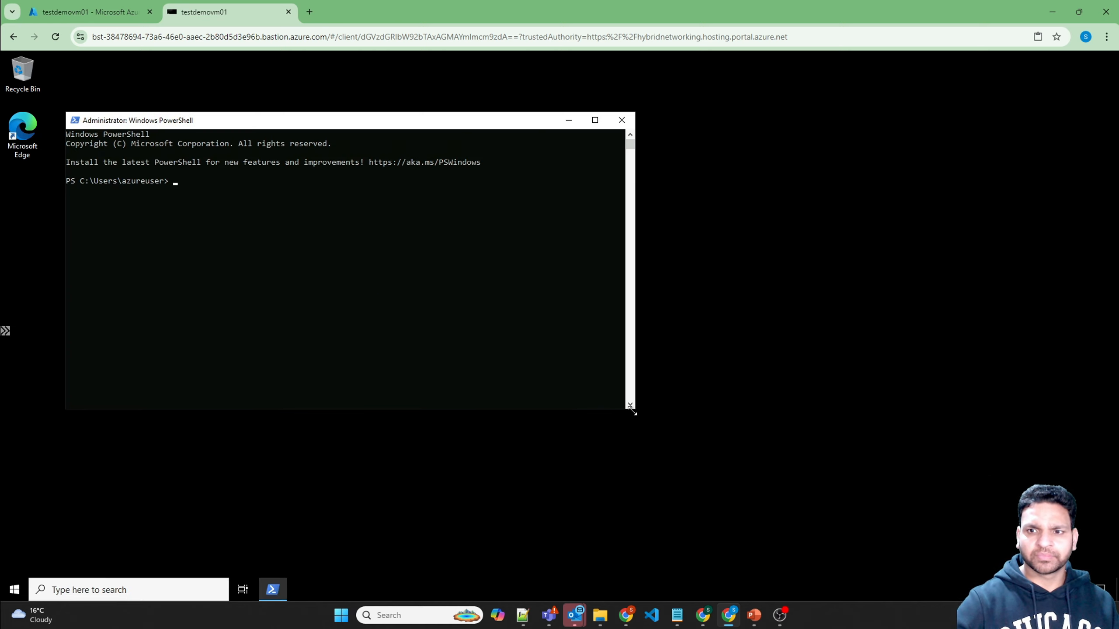
{"action": "left_click_drag", "start_coordinate": [634, 411], "coordinate": [674, 471]}
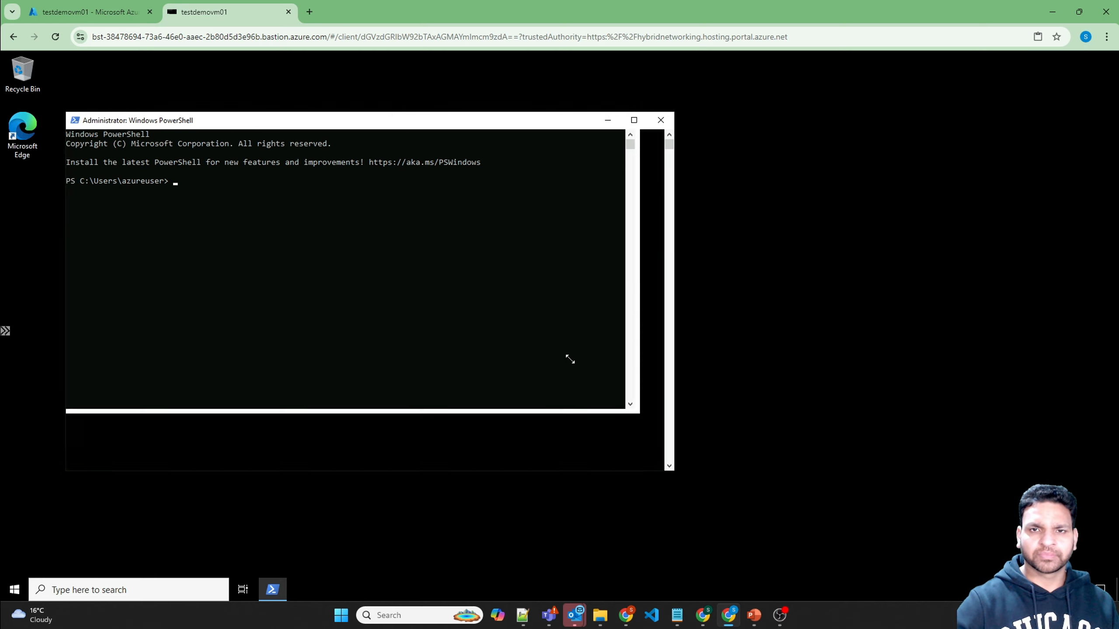
Step: Set the PowerShell console font size to 20 and reposition the window on the desktop
{"action": "right_click", "coordinate": [392, 119]}
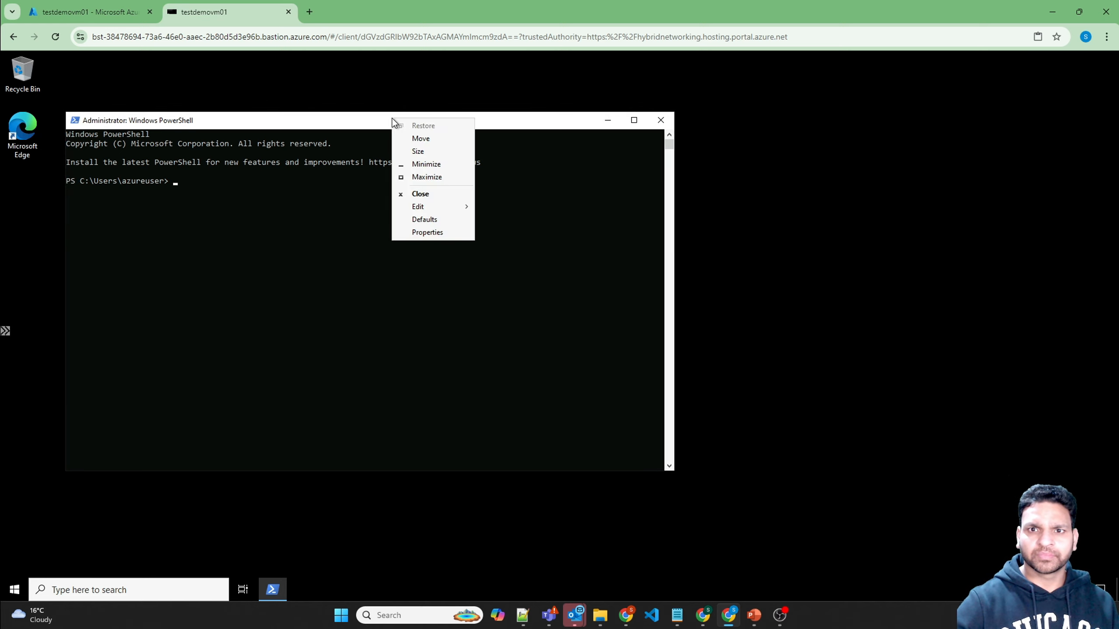
{"action": "left_click", "coordinate": [434, 232]}
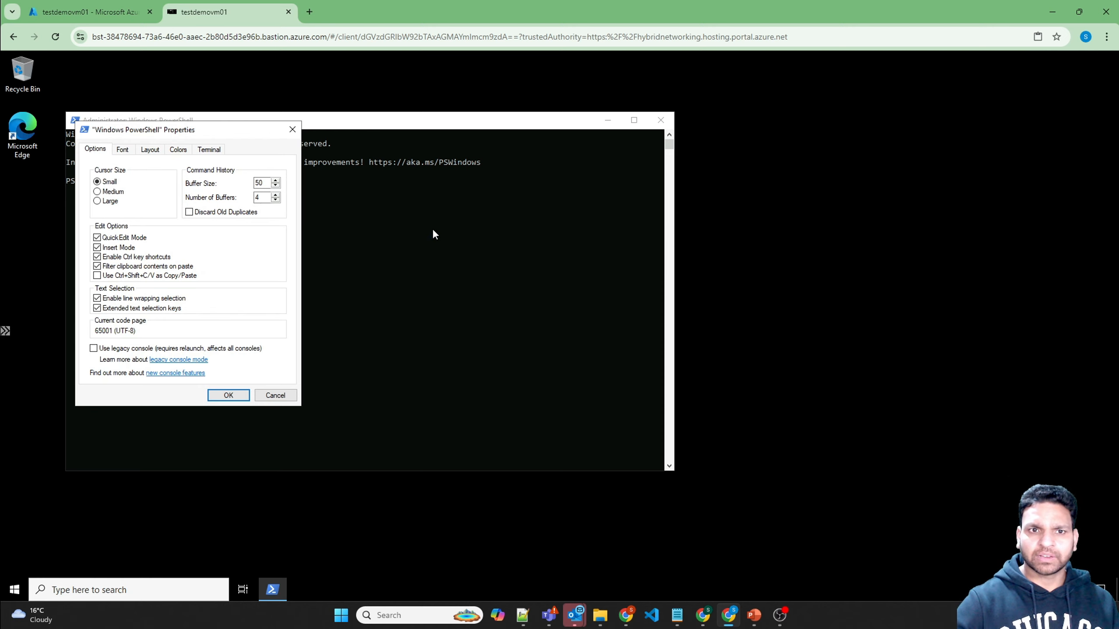
{"action": "left_click", "coordinate": [125, 151]}
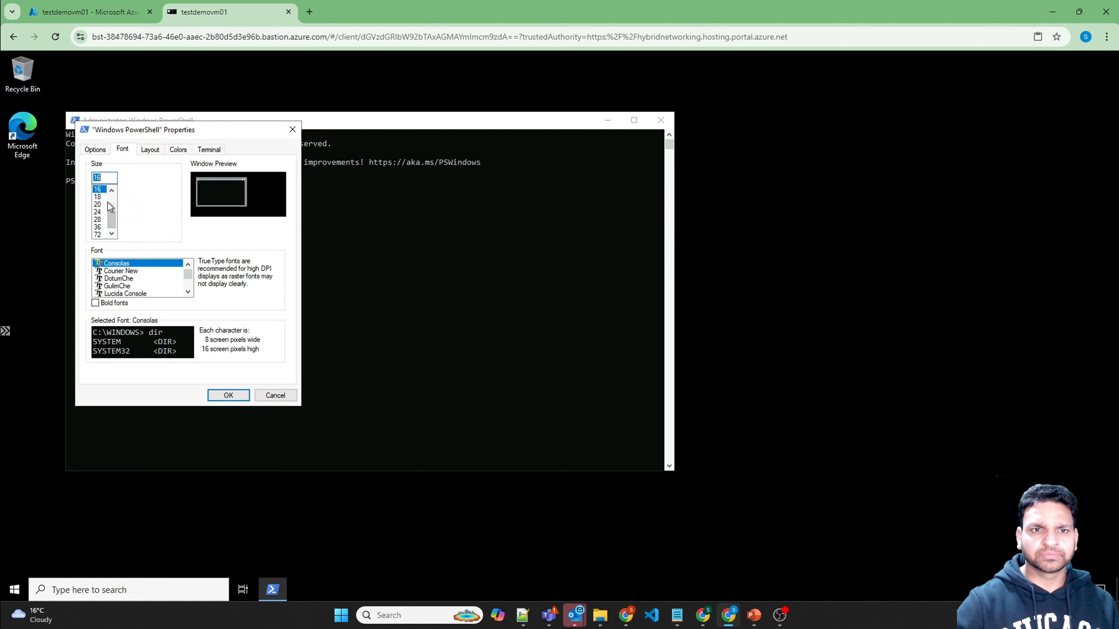
{"action": "left_click", "coordinate": [98, 204]}
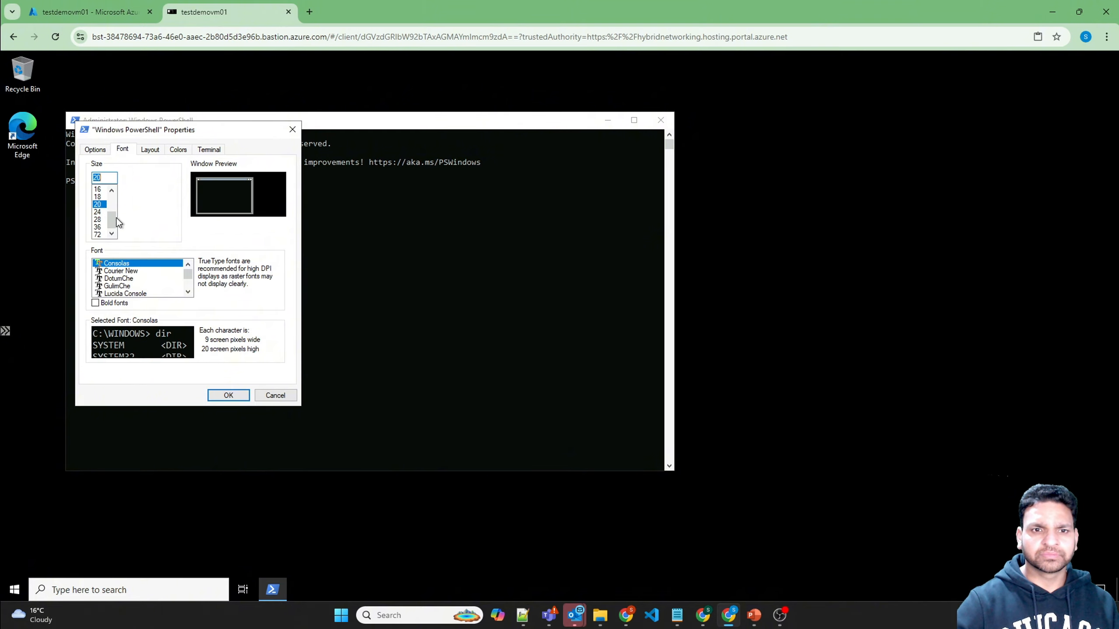
{"action": "left_click", "coordinate": [228, 395]}
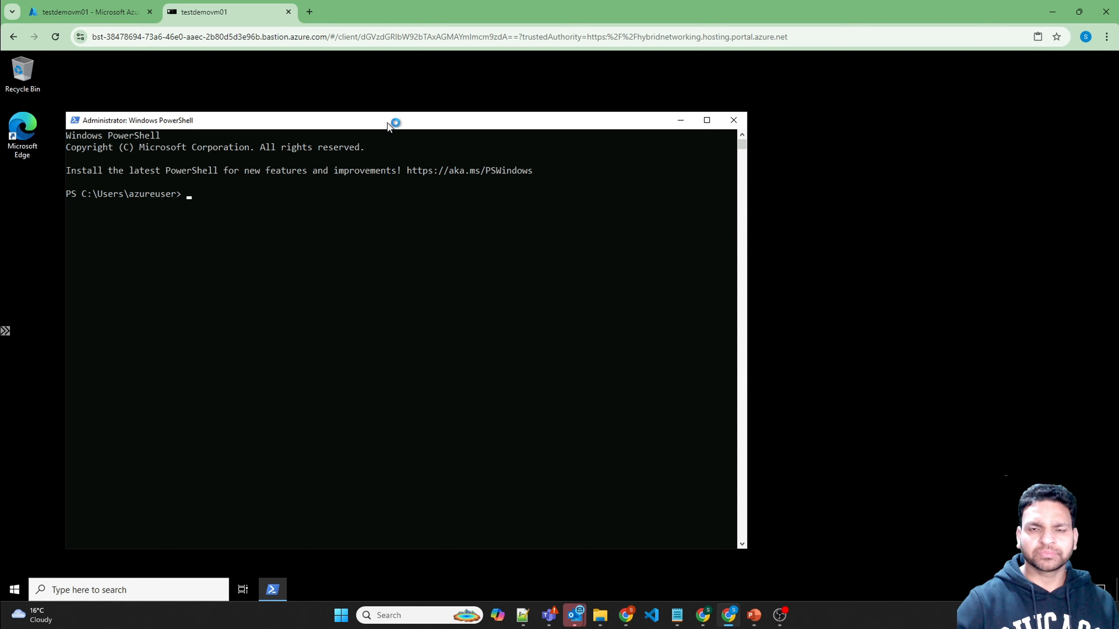
{"action": "left_click_drag", "start_coordinate": [387, 122], "coordinate": [435, 102]}
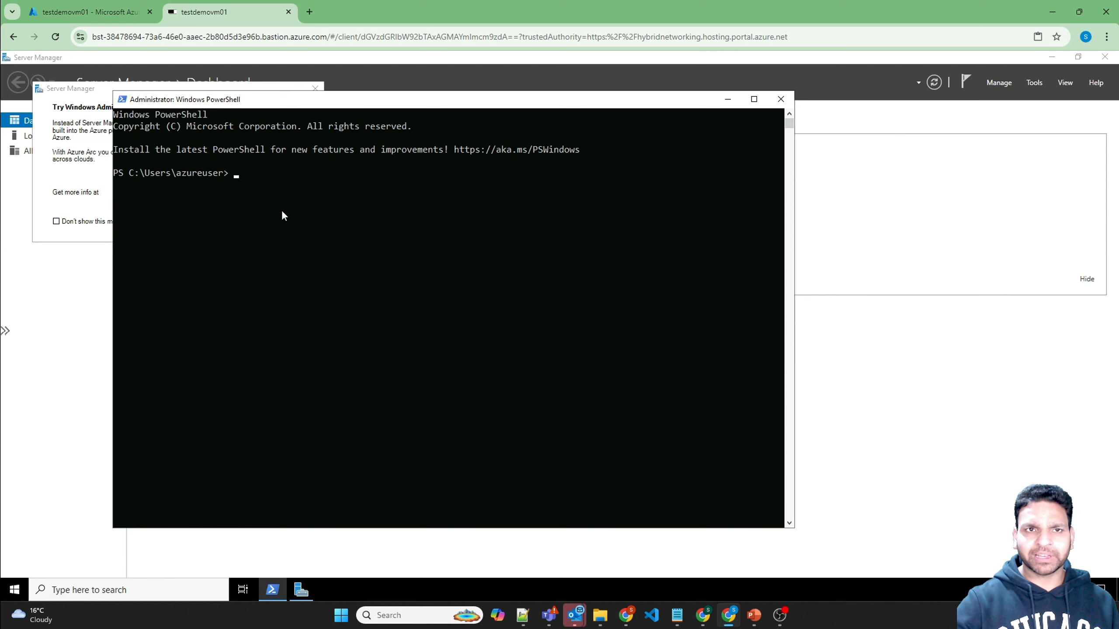
Step: Back in the portal, open the stdemoprivate01 storage account
{"action": "left_click", "coordinate": [114, 12]}
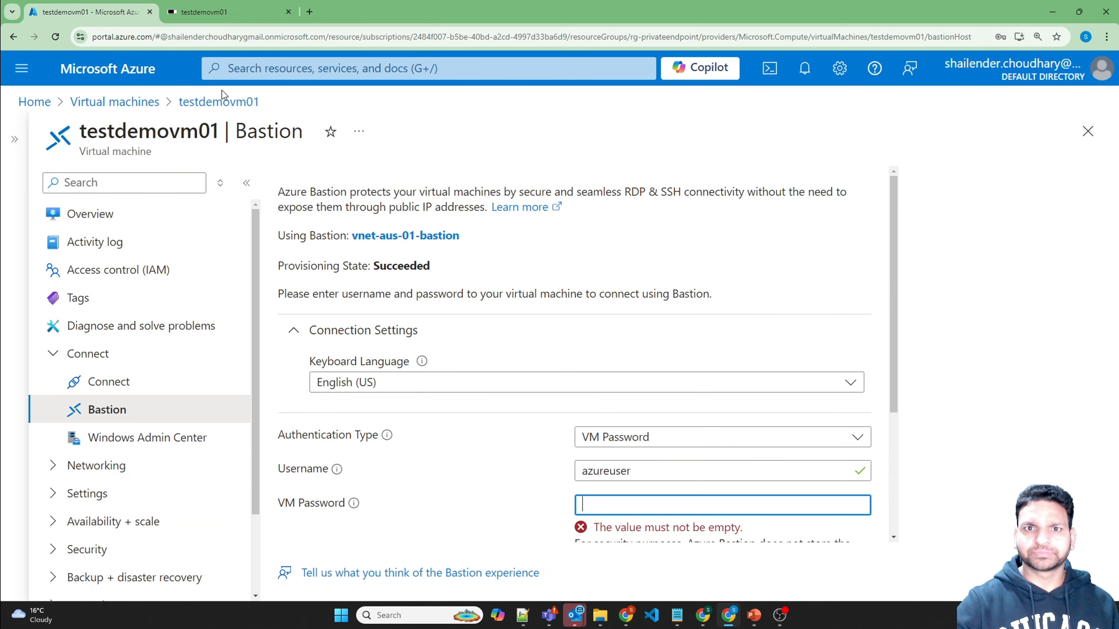
{"action": "left_click", "coordinate": [292, 71]}
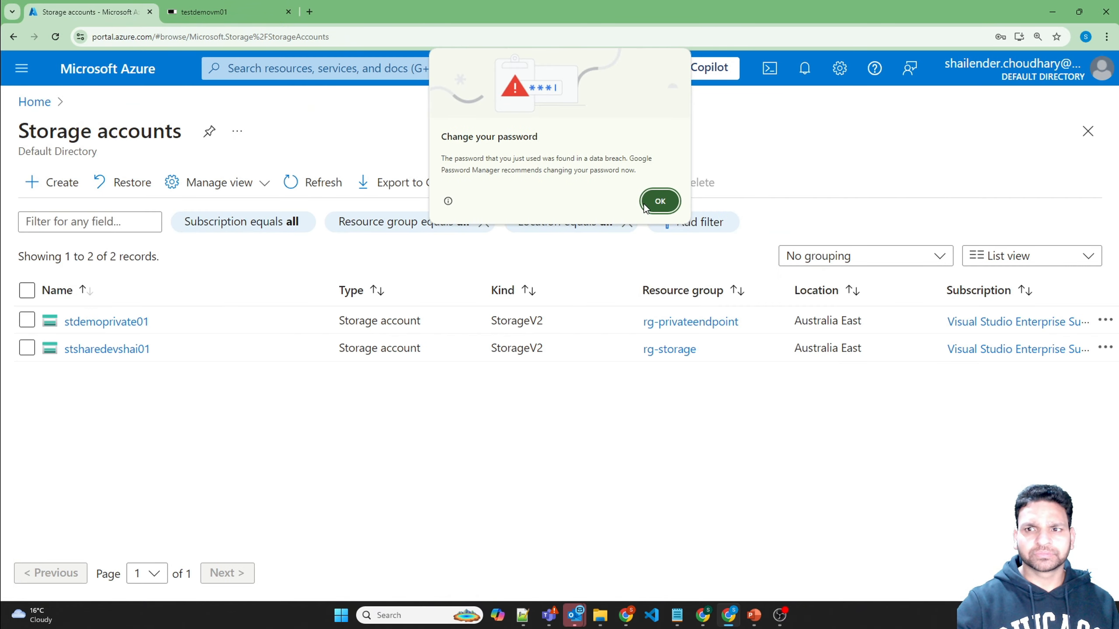
{"action": "left_click", "coordinate": [644, 206]}
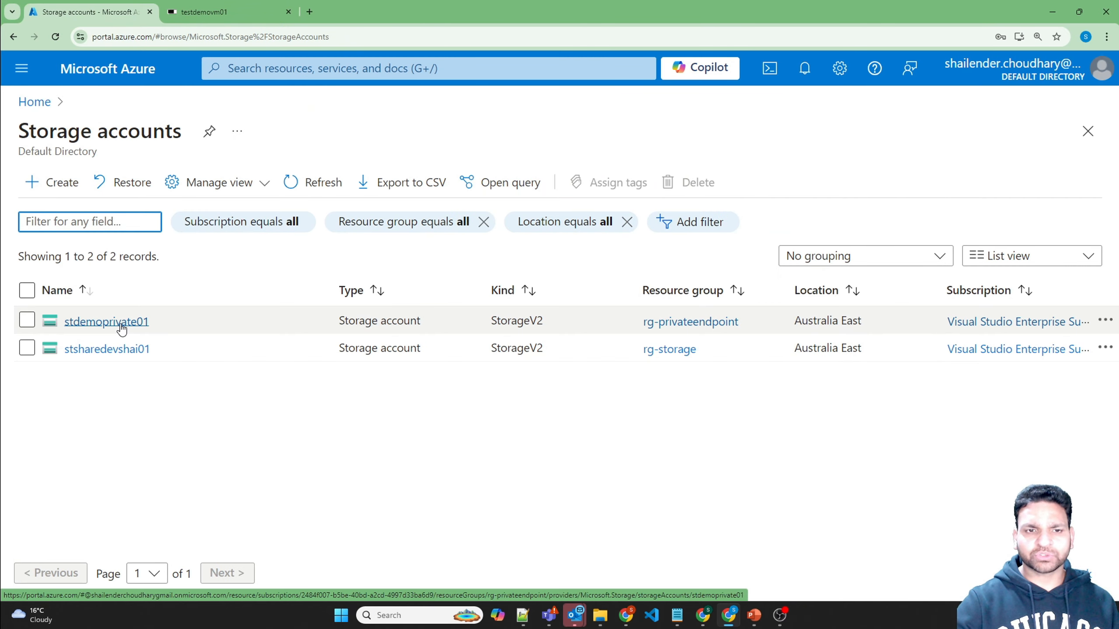
{"action": "left_click", "coordinate": [120, 326]}
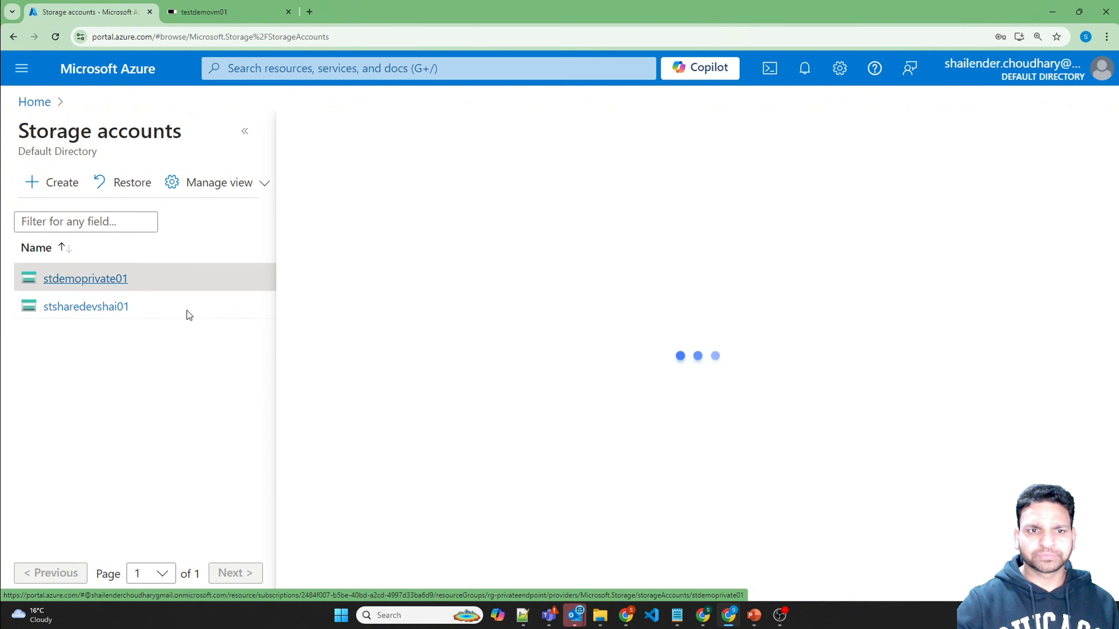
{"action": "left_click", "coordinate": [244, 135]}
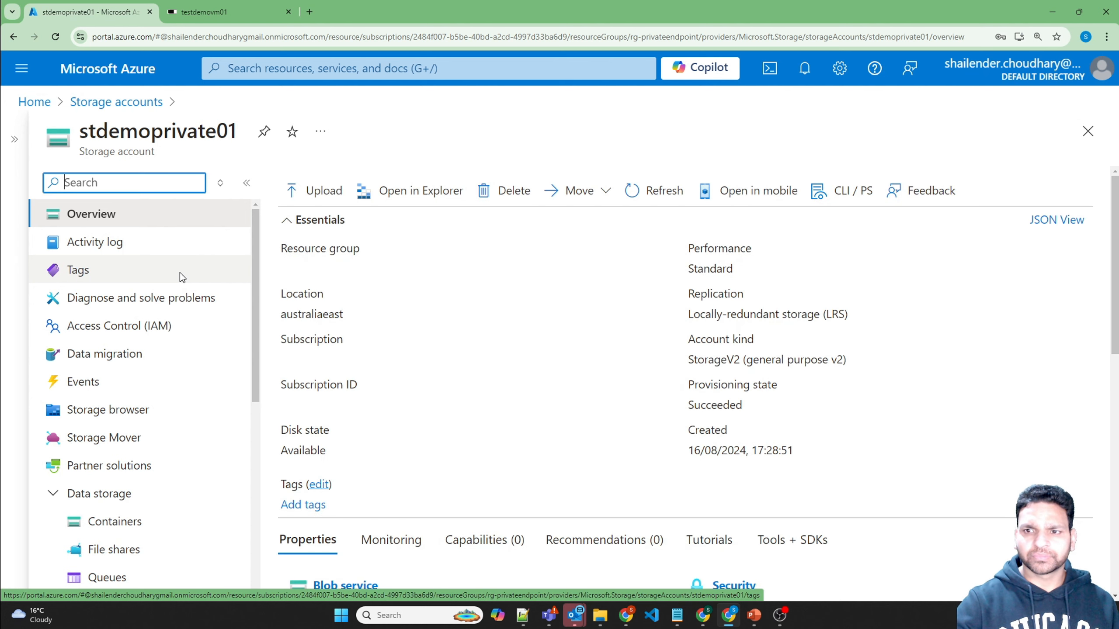
Step: In stdemoprivate01's Resource JSON, copy the blob host name stdemoprivate01.blob.core.windows.net from primaryEndpoints
{"action": "left_click", "coordinate": [1059, 219]}
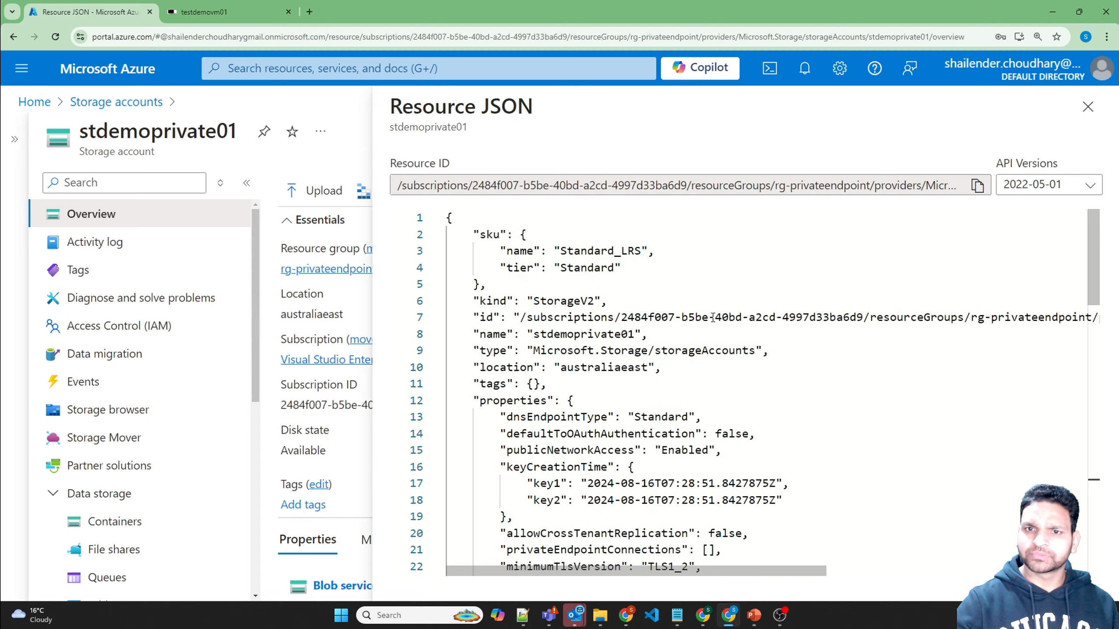
{"action": "scroll", "coordinate": [713, 317], "scroll_direction": "down", "scroll_amount": 6}
{"action": "scroll", "coordinate": [712, 317], "scroll_direction": "down", "scroll_amount": 8}
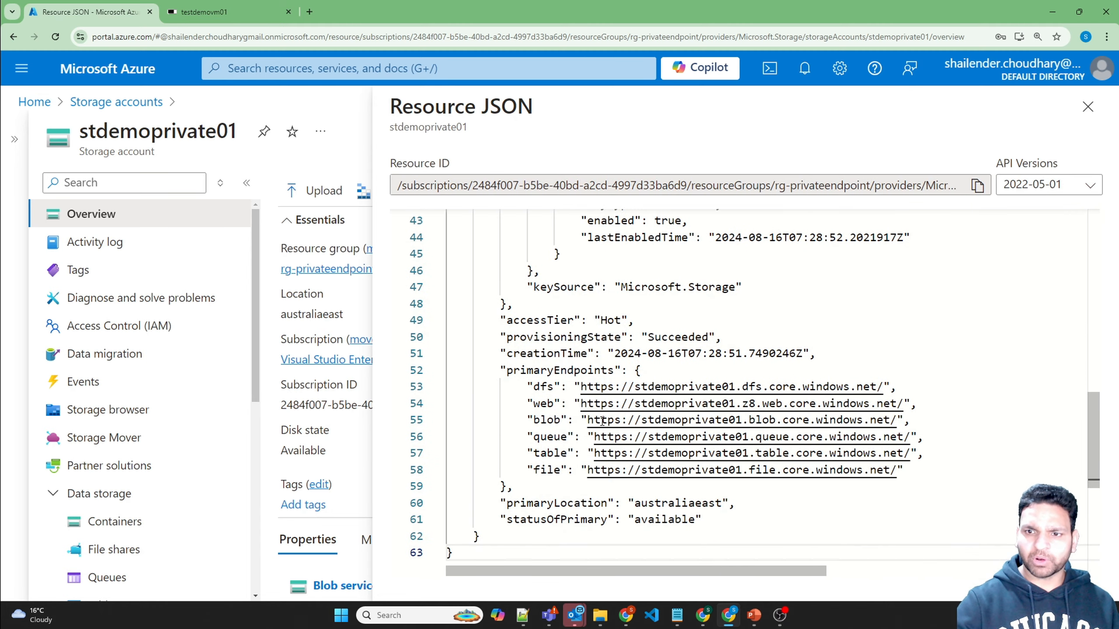
{"action": "left_click_drag", "start_coordinate": [639, 420], "coordinate": [890, 419]}
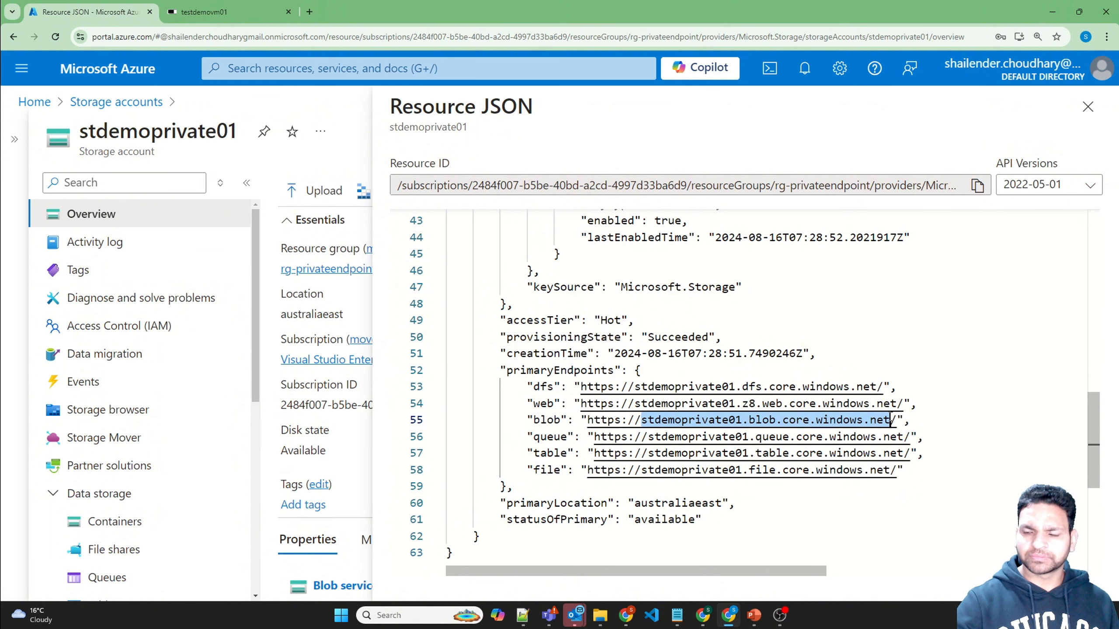
{"action": "left_click", "coordinate": [230, 12]}
Step: Run nslookup on the blob host, which resolves to public address 20.60.72.36
{"action": "type", "text": "n"}
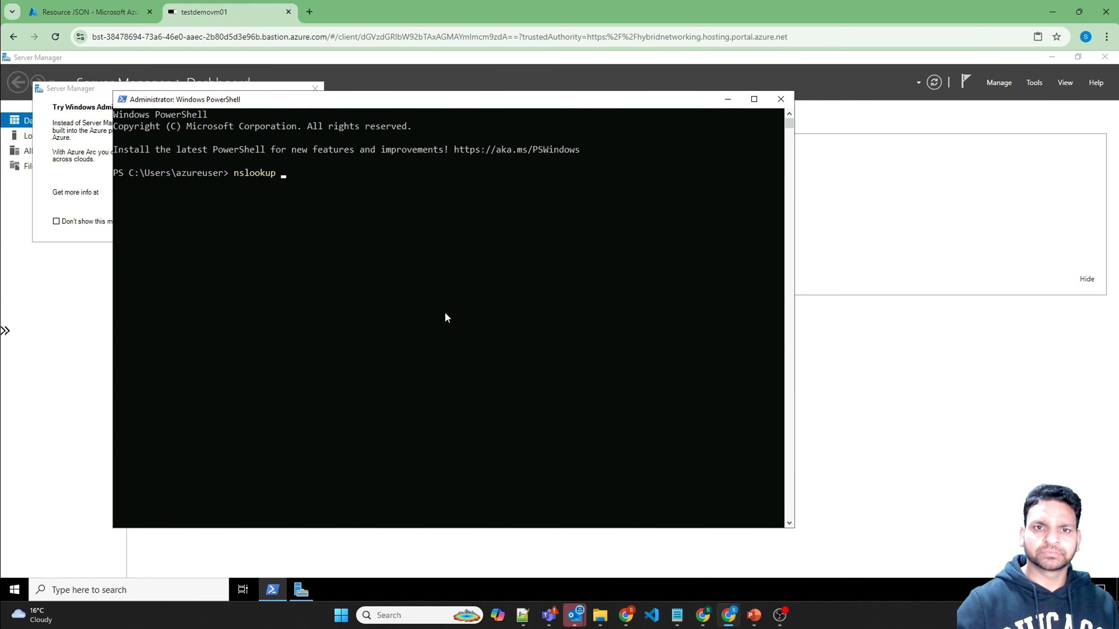
{"action": "type", "text": "slookup"}
{"action": "type", "text": "stdemoprivate01.blob.core.windows.net"}
{"action": "key", "text": "Return"}
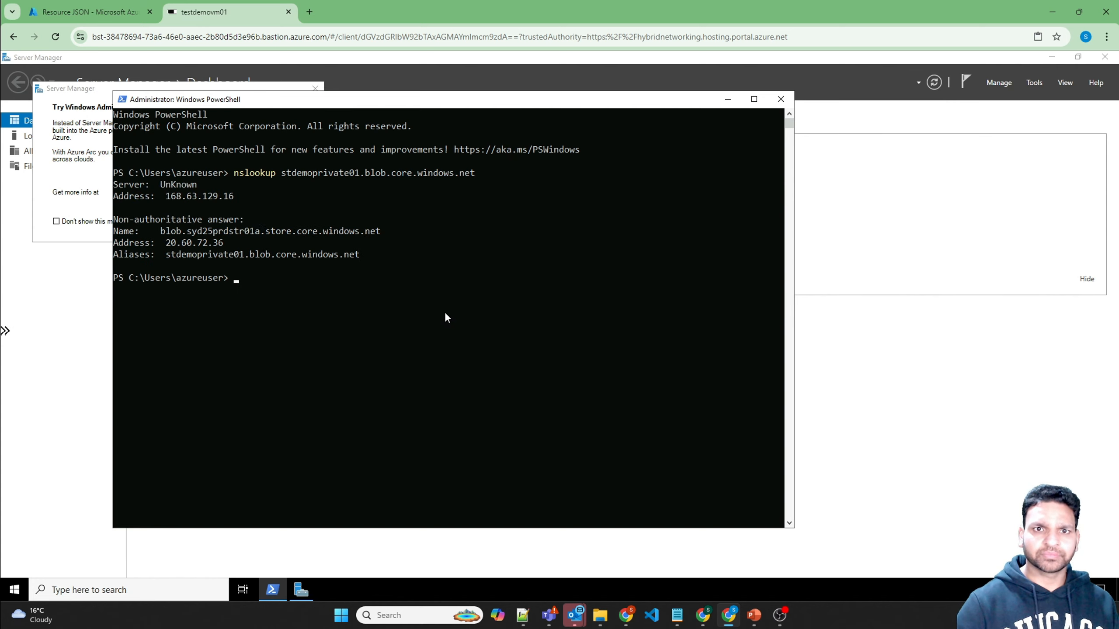
{"action": "left_click", "coordinate": [299, 196]}
{"action": "left_click_drag", "start_coordinate": [166, 243], "coordinate": [194, 243]}
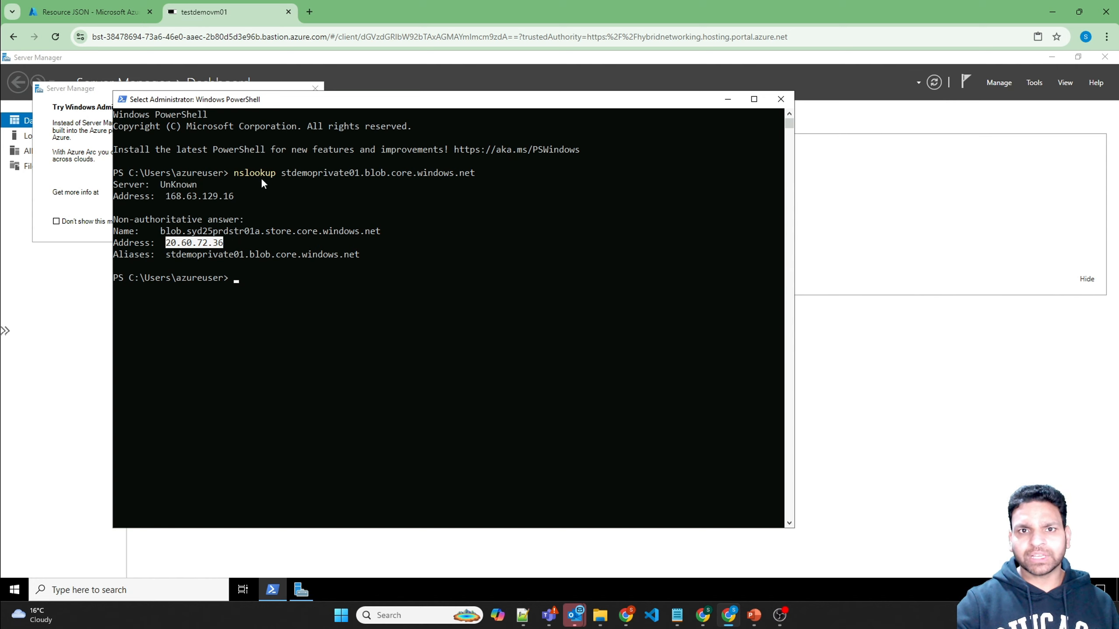
{"action": "left_click_drag", "start_coordinate": [281, 173], "coordinate": [298, 173]}
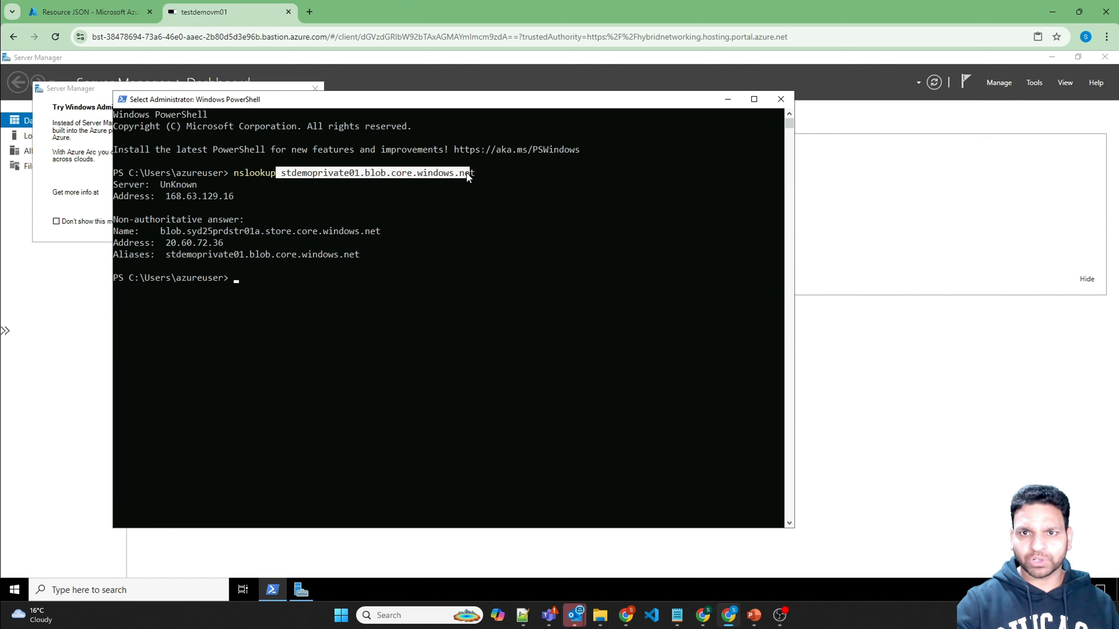
{"action": "right_click", "coordinate": [481, 175]}
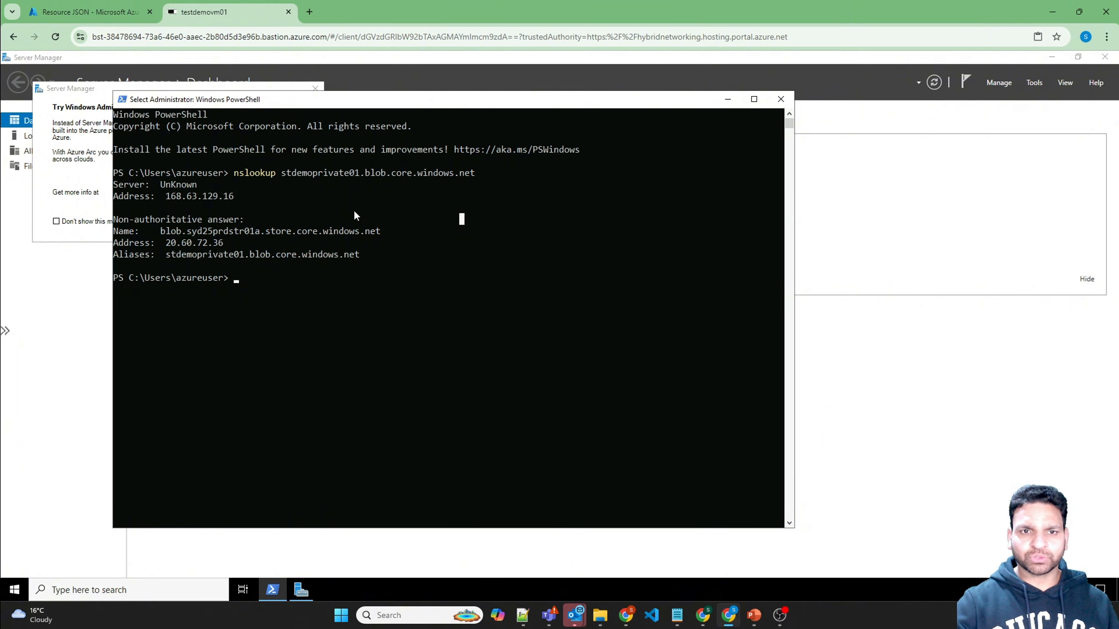
{"action": "left_click", "coordinate": [388, 278]}
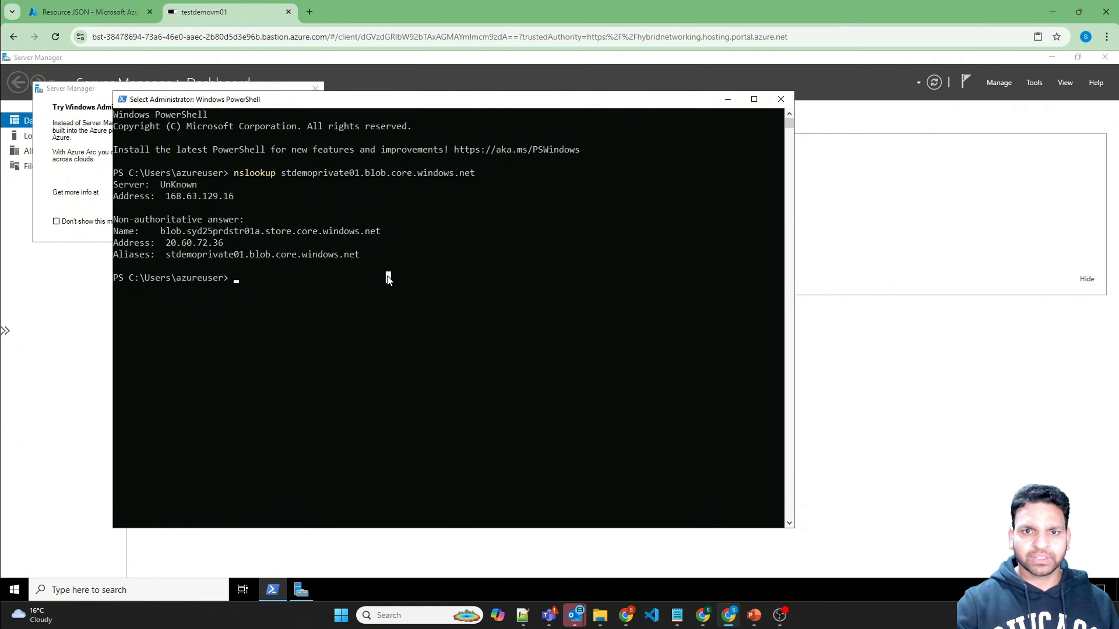
Step: Create testfile.txt in Notepad containing 'testfile' and save it
{"action": "type", "text": "notepa"}
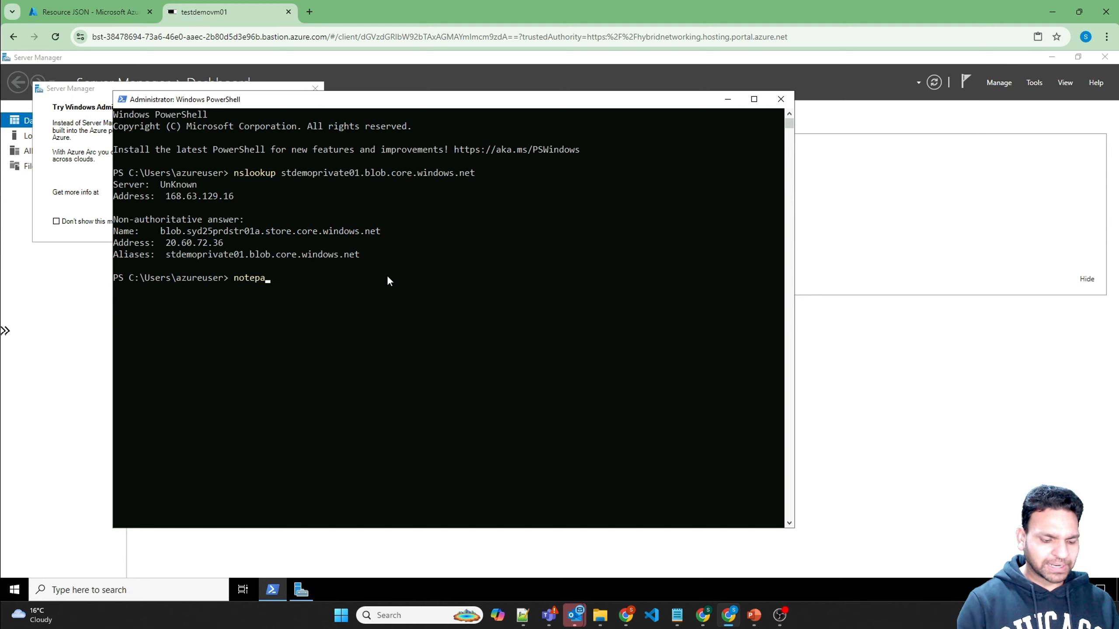
{"action": "type", "text": "d testfile.y"}
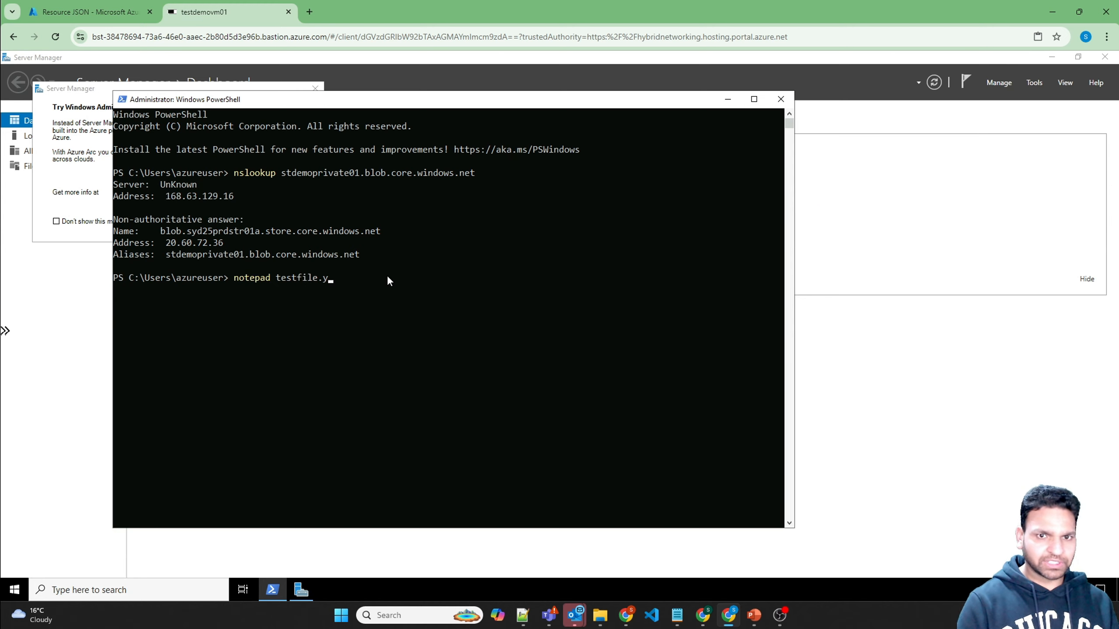
{"action": "key", "text": "BackSpace"}
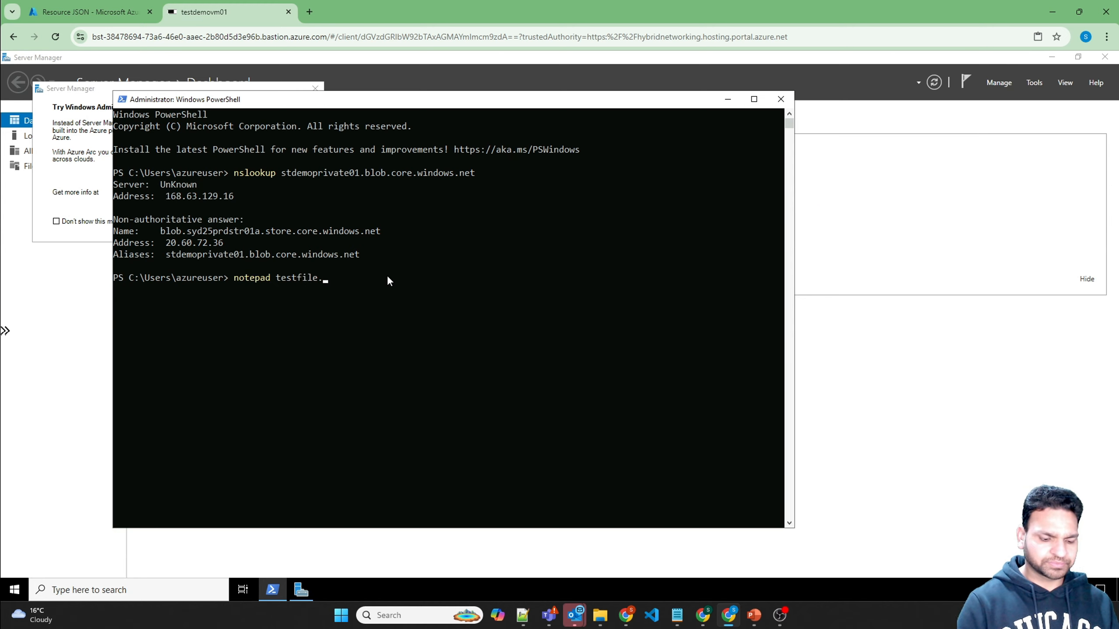
{"action": "type", "text": "txt"}
{"action": "key", "text": "Return"}
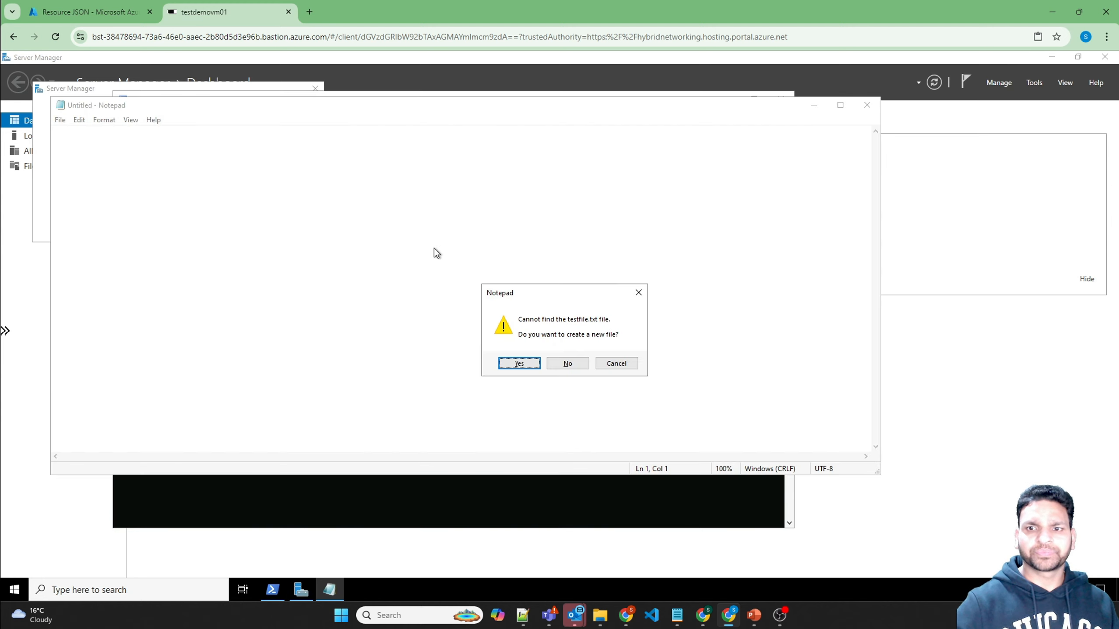
{"action": "left_click", "coordinate": [512, 364]}
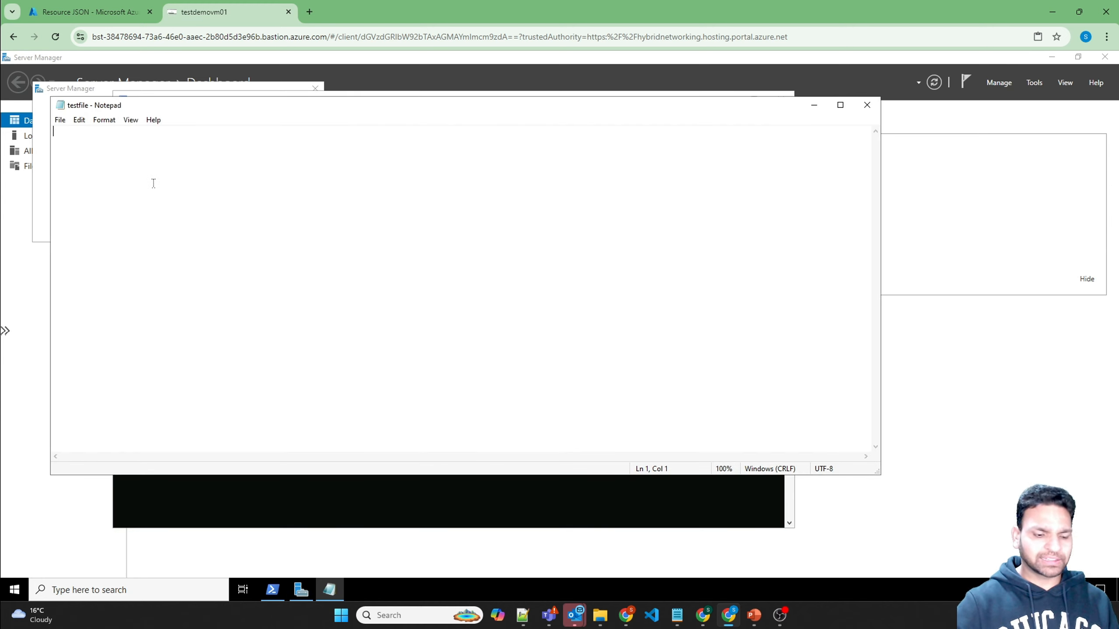
{"action": "type", "text": "testfile"}
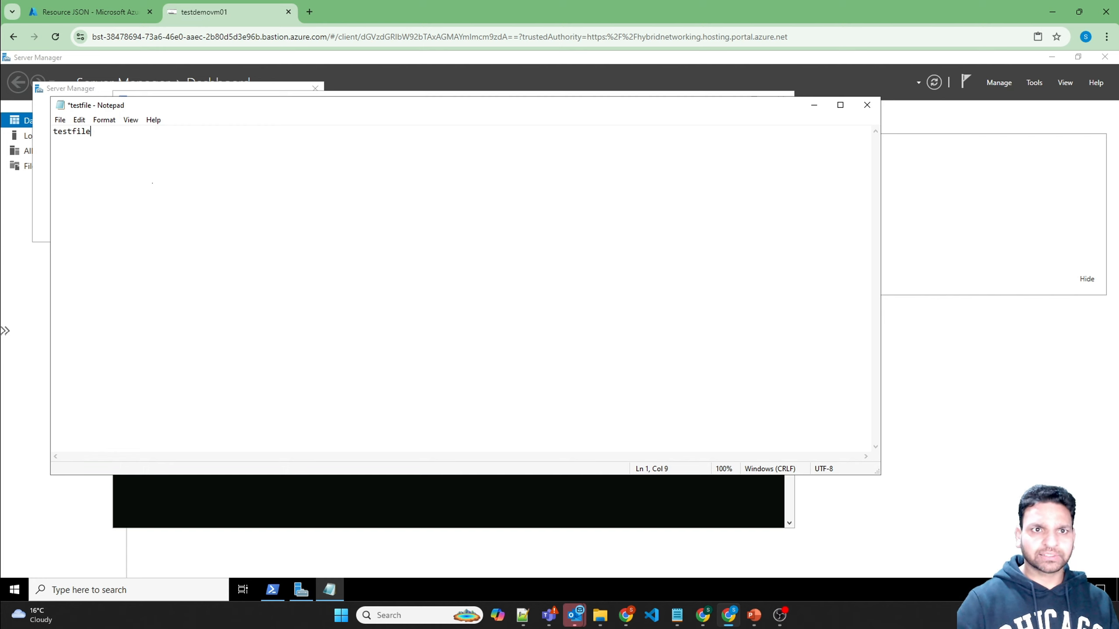
{"action": "left_click", "coordinate": [60, 119]}
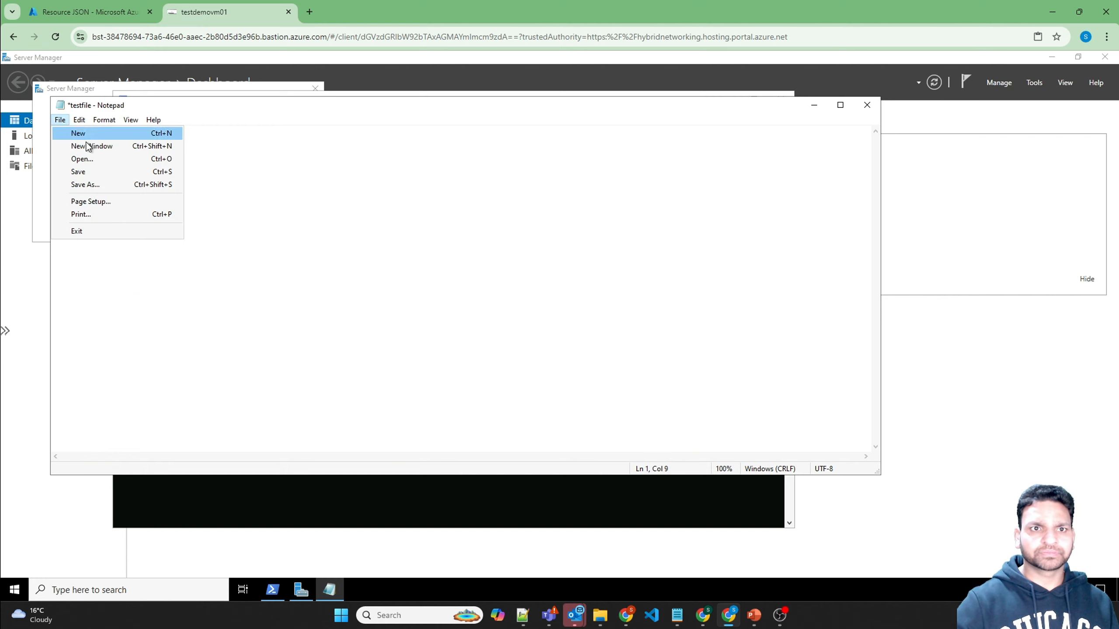
{"action": "left_click", "coordinate": [87, 171]}
{"action": "left_click", "coordinate": [866, 105]}
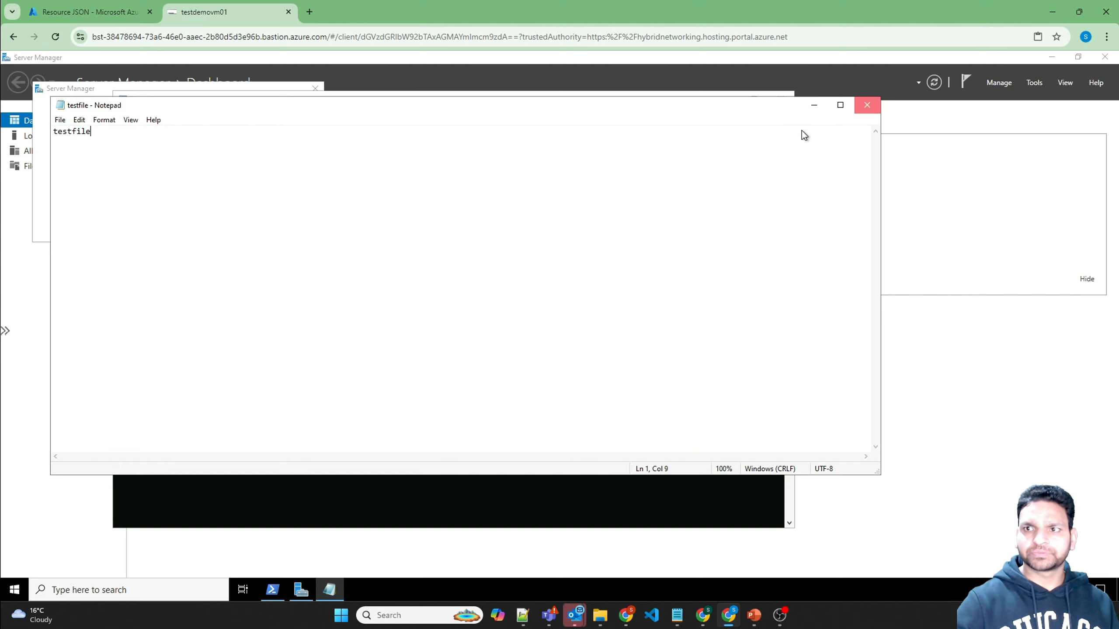
Step: List C:\Users\azureuser to confirm testfile.txt (8 bytes) exists
{"action": "left_click", "coordinate": [474, 265]}
{"action": "type", "text": "ls"}
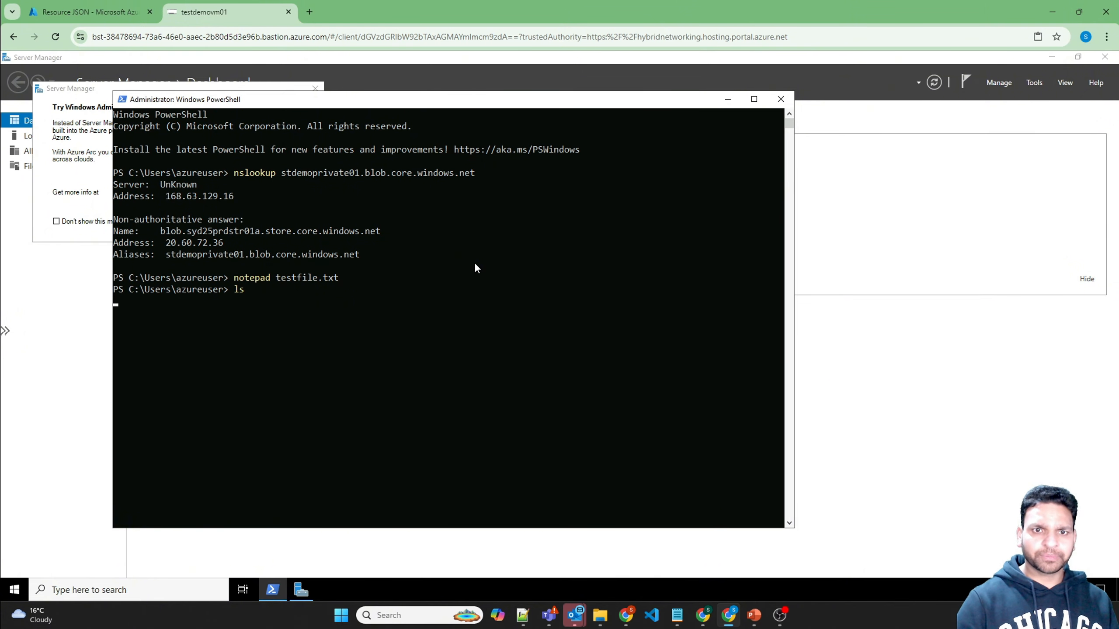
{"action": "key", "text": "Return"}
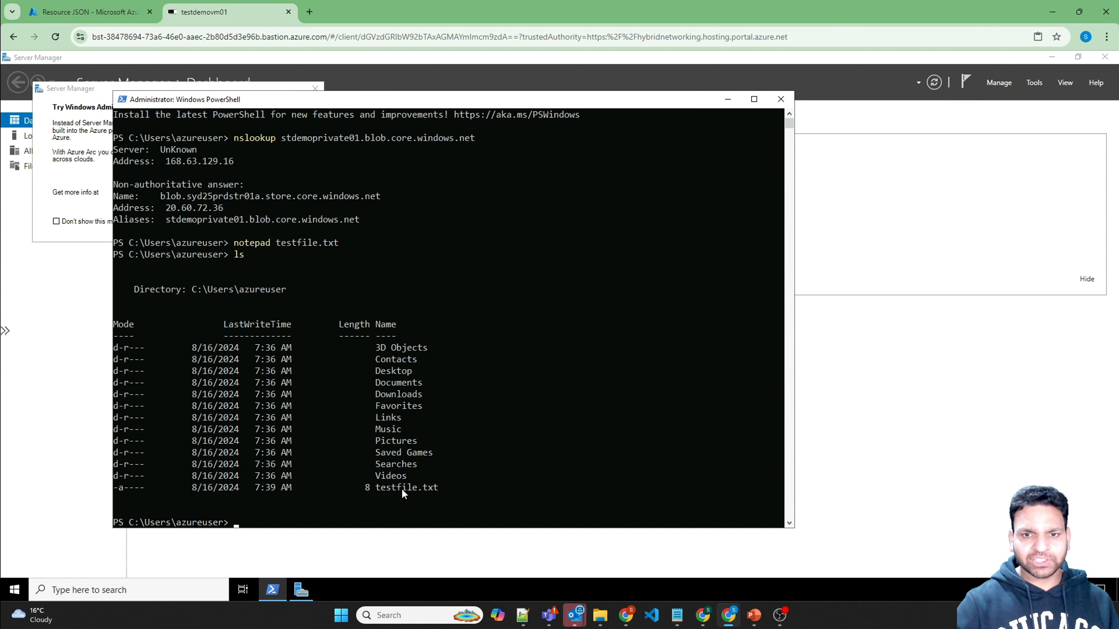
Step: Check stdemoprivate01's testfile container in the portal, finding no blobs, then return to the VM
{"action": "left_click", "coordinate": [93, 15]}
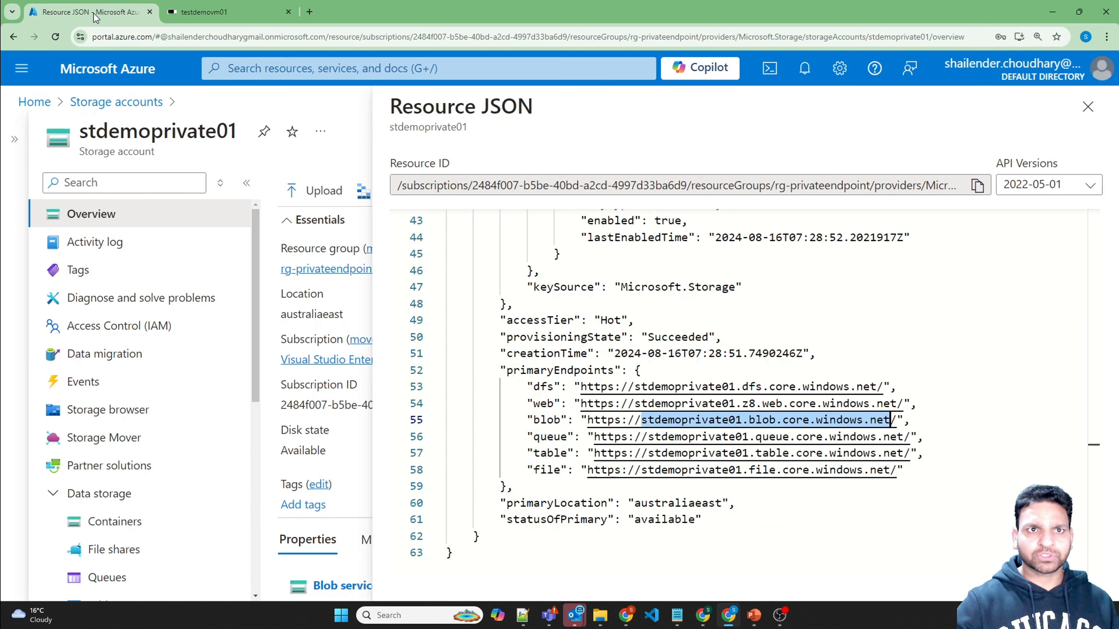
{"action": "left_click", "coordinate": [116, 523]}
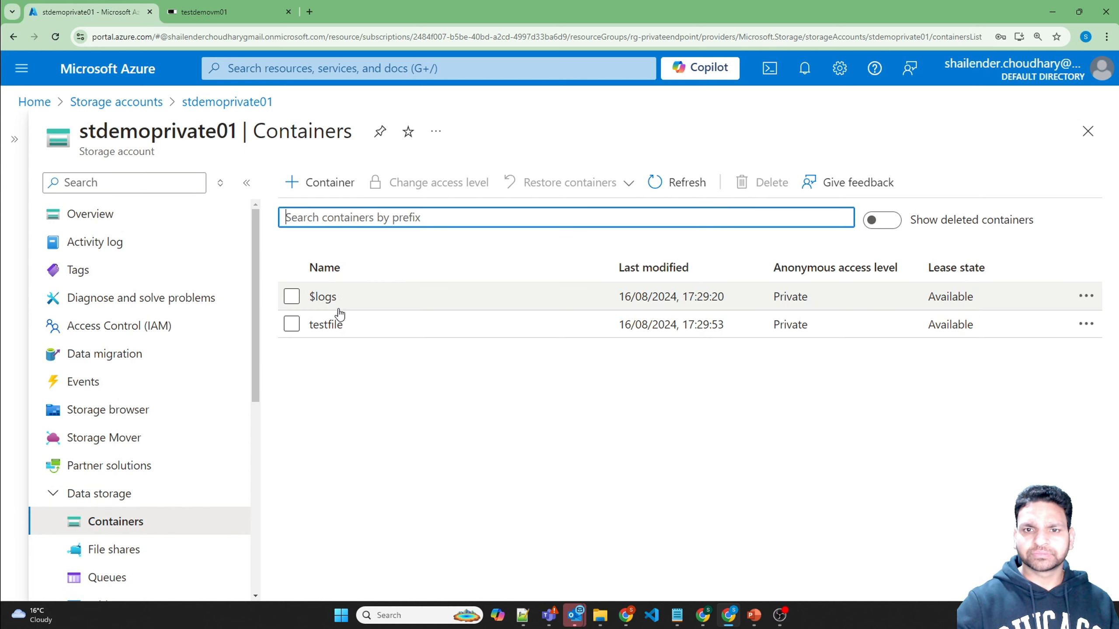
{"action": "left_click", "coordinate": [325, 325]}
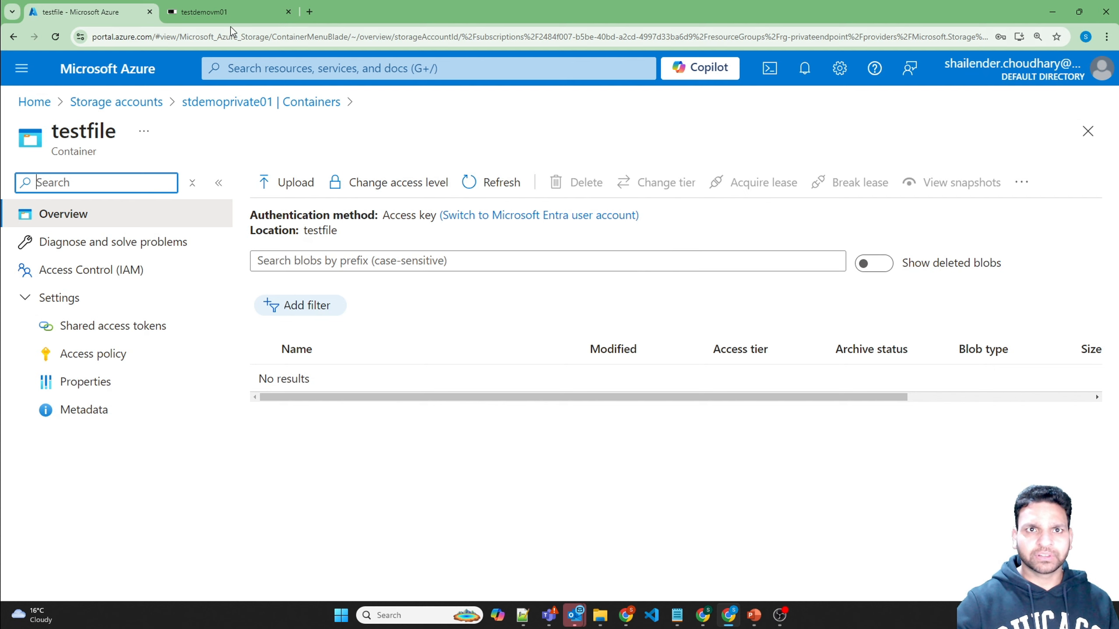
{"action": "left_click", "coordinate": [227, 13]}
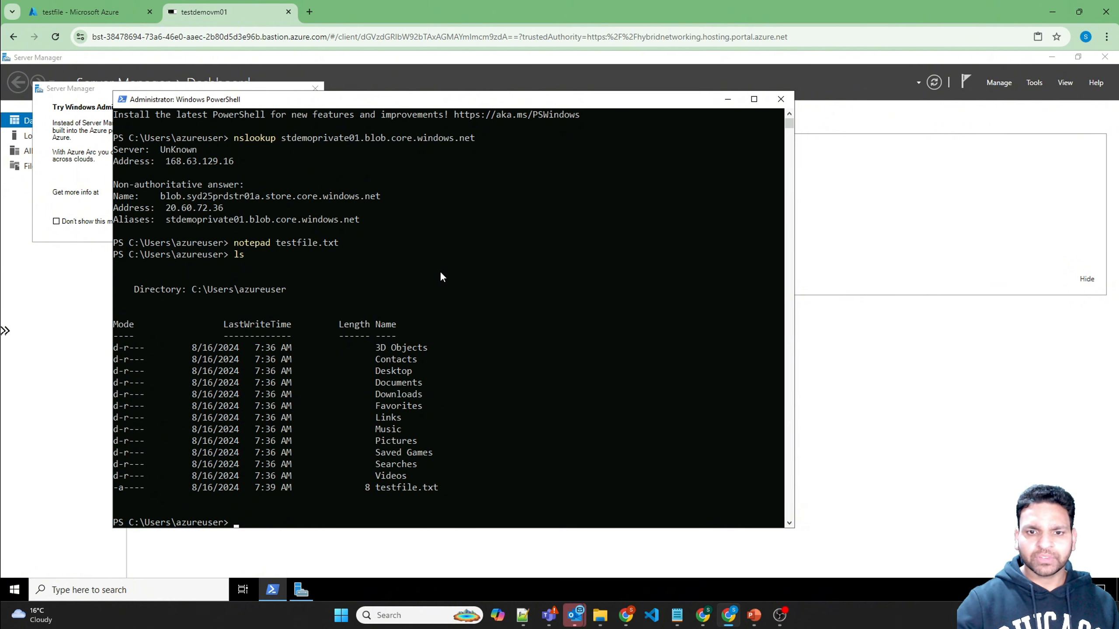
Step: Search Google for 'azcopy windows download' and copy the Download AzCopy link address
{"action": "left_click", "coordinate": [312, 15]}
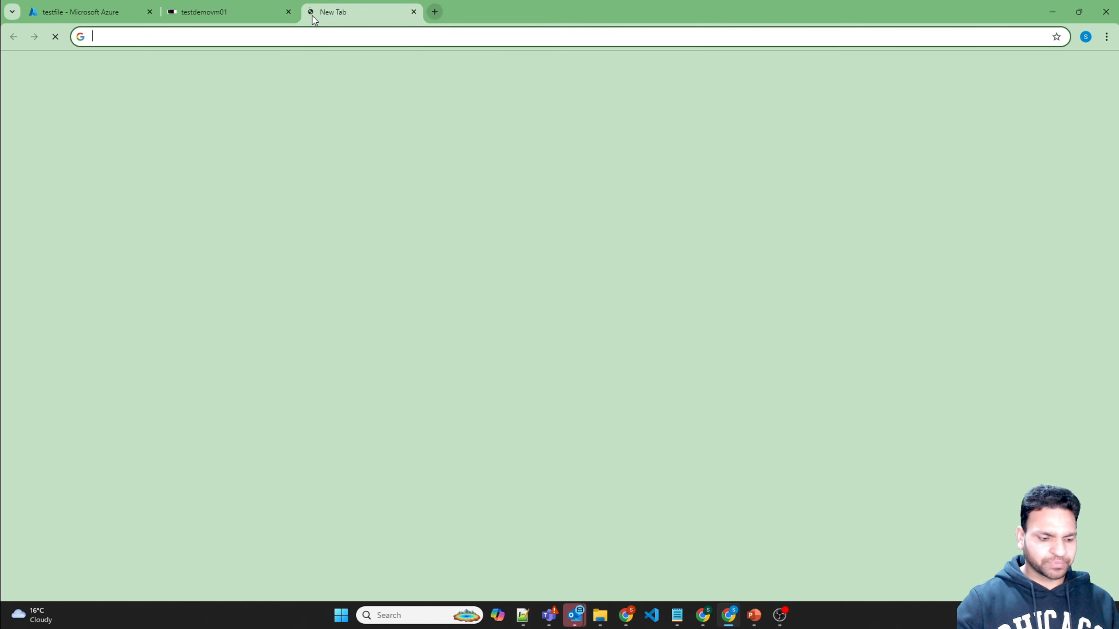
{"action": "type", "text": "azcopy windows"}
{"action": "key", "text": "Return"}
{"action": "left_click", "coordinate": [264, 87]}
{"action": "type", "text": "download"}
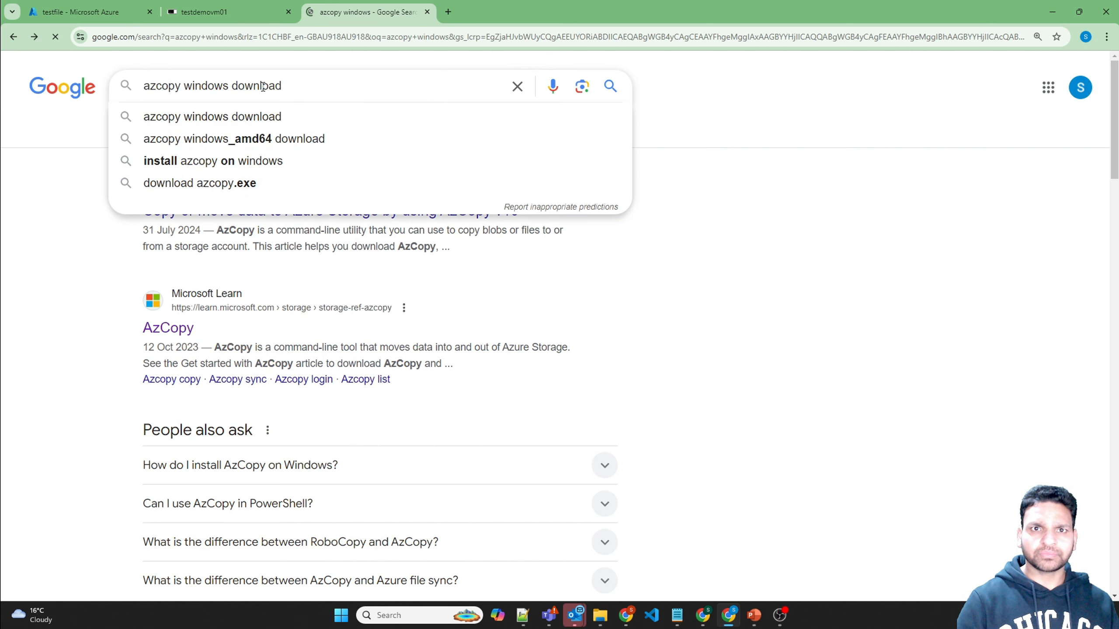
{"action": "key", "text": "Return"}
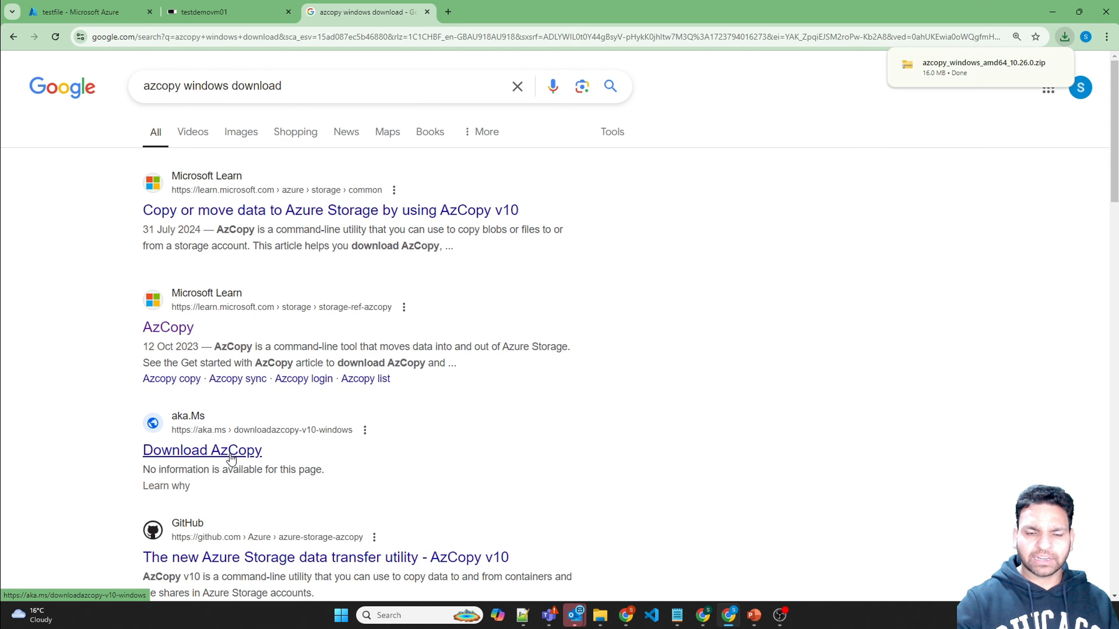
{"action": "right_click", "coordinate": [230, 454]}
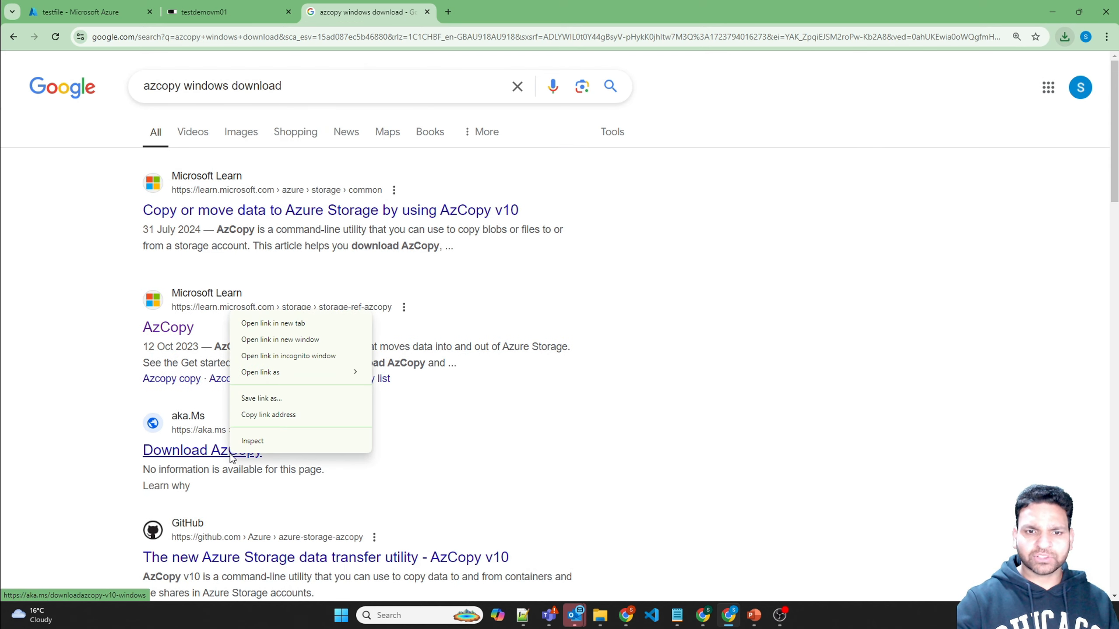
{"action": "left_click", "coordinate": [266, 417]}
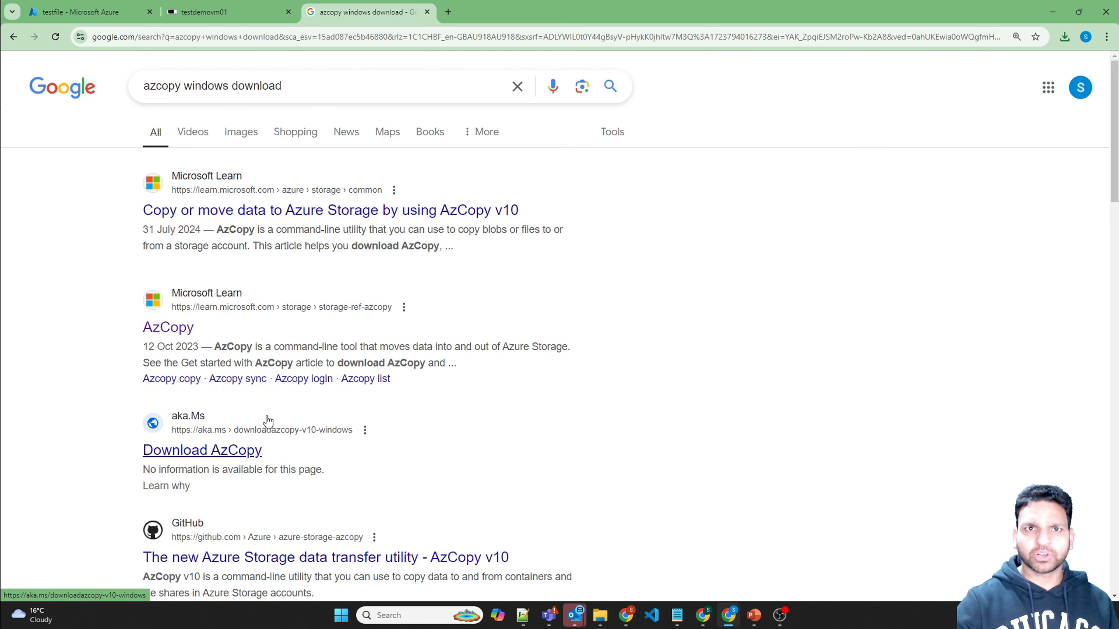
Step: Download the AzCopy URL to azcopy.zip with Invoke-WebRequest -OutFile in PowerShell
{"action": "left_click", "coordinate": [192, 10]}
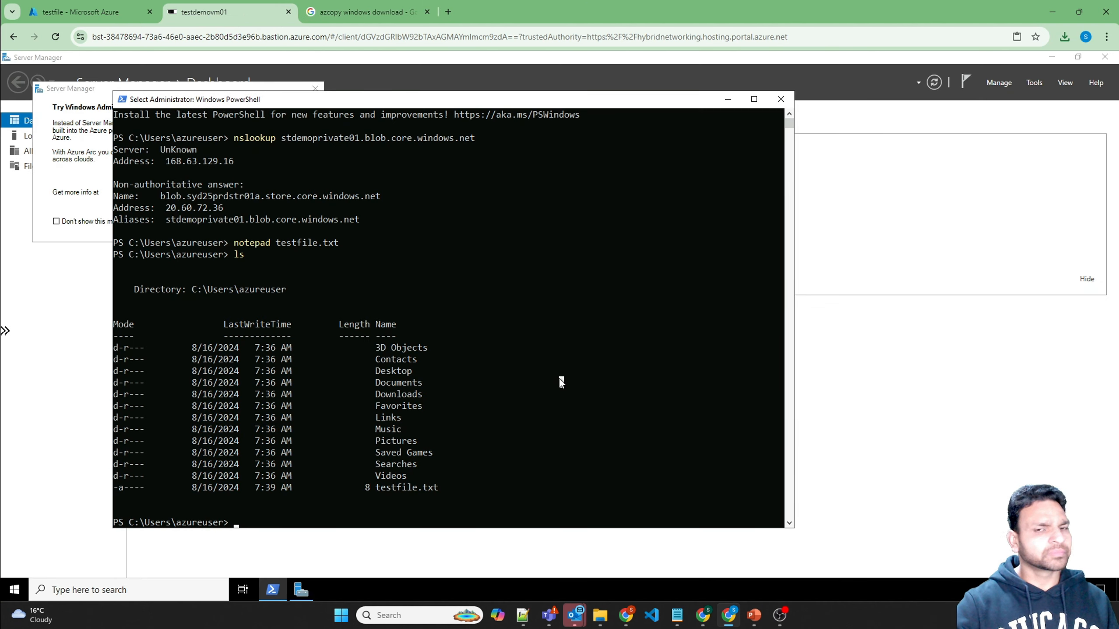
{"action": "left_click", "coordinate": [560, 380]}
{"action": "type", "text": "invoke-web"}
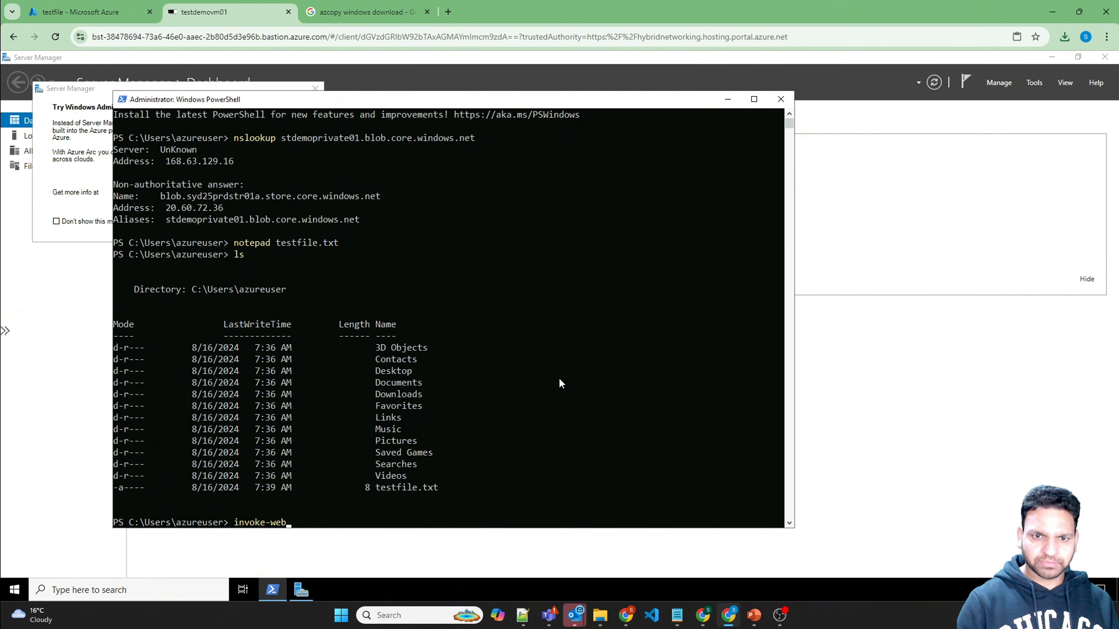
{"action": "key", "text": "Tab"}
{"action": "type", "text": "-u"}
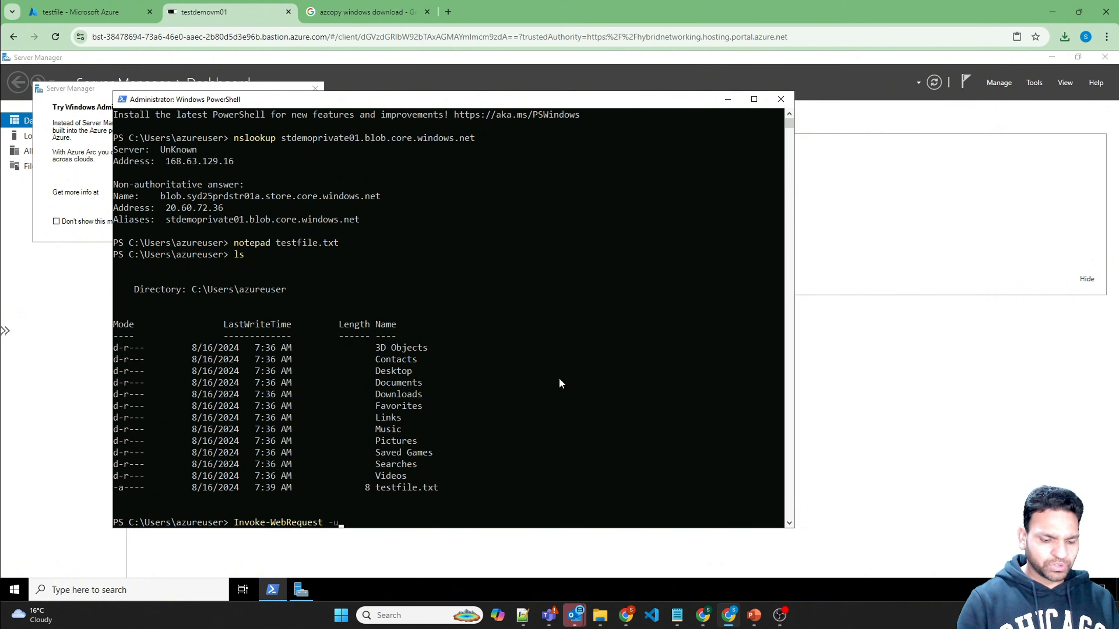
{"action": "type", "text": "ri \""}
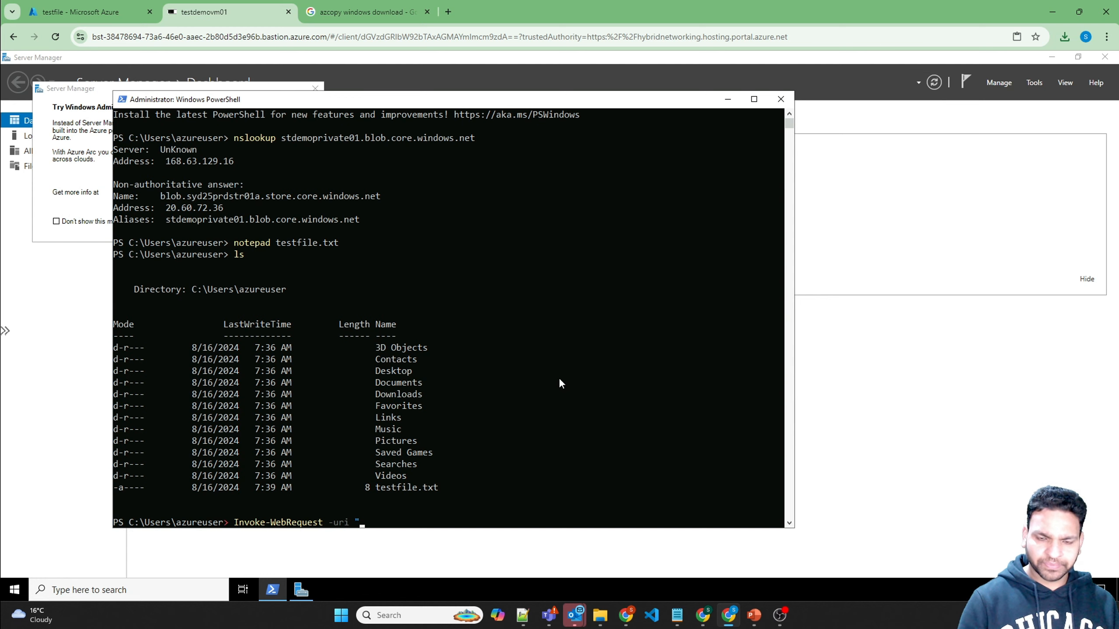
{"action": "key", "text": "ctrl+v"}
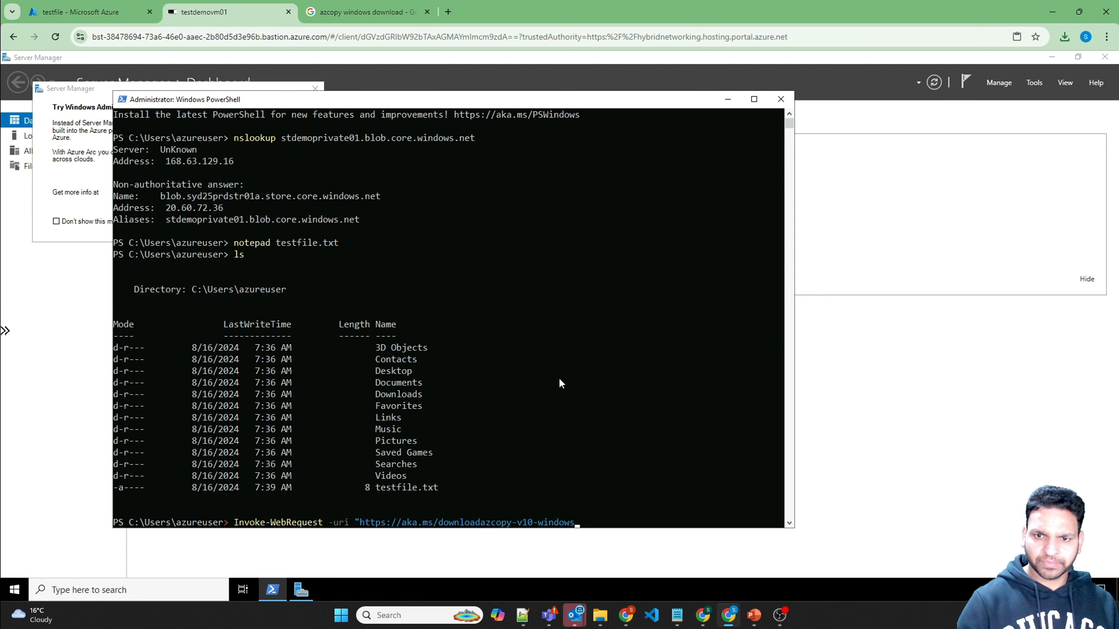
{"action": "type", "text": "\""}
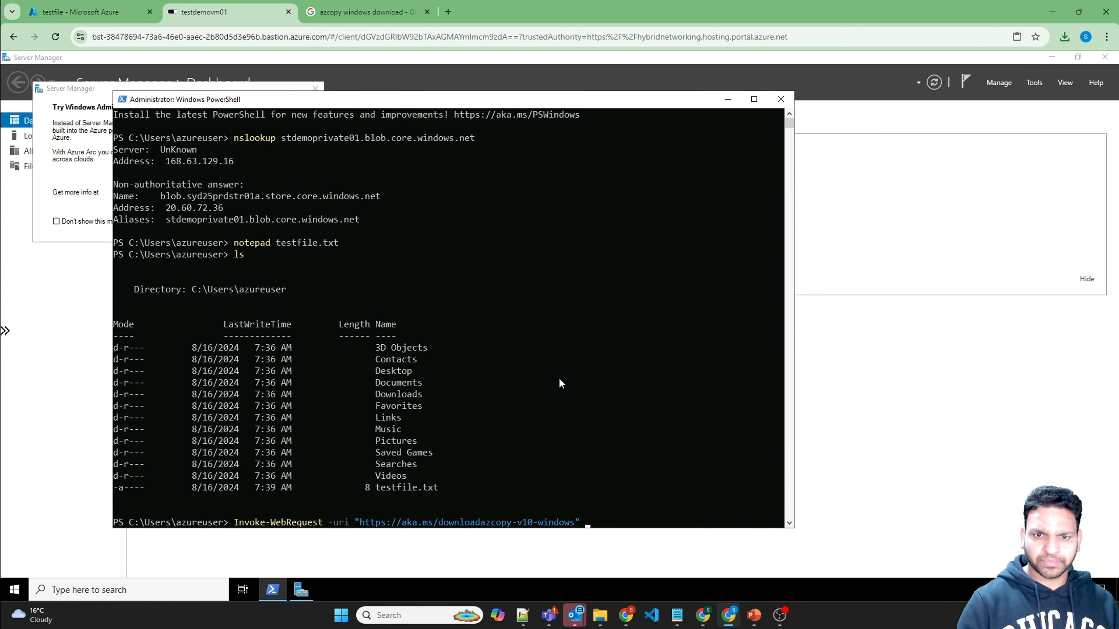
{"action": "type", "text": " -OutFile"}
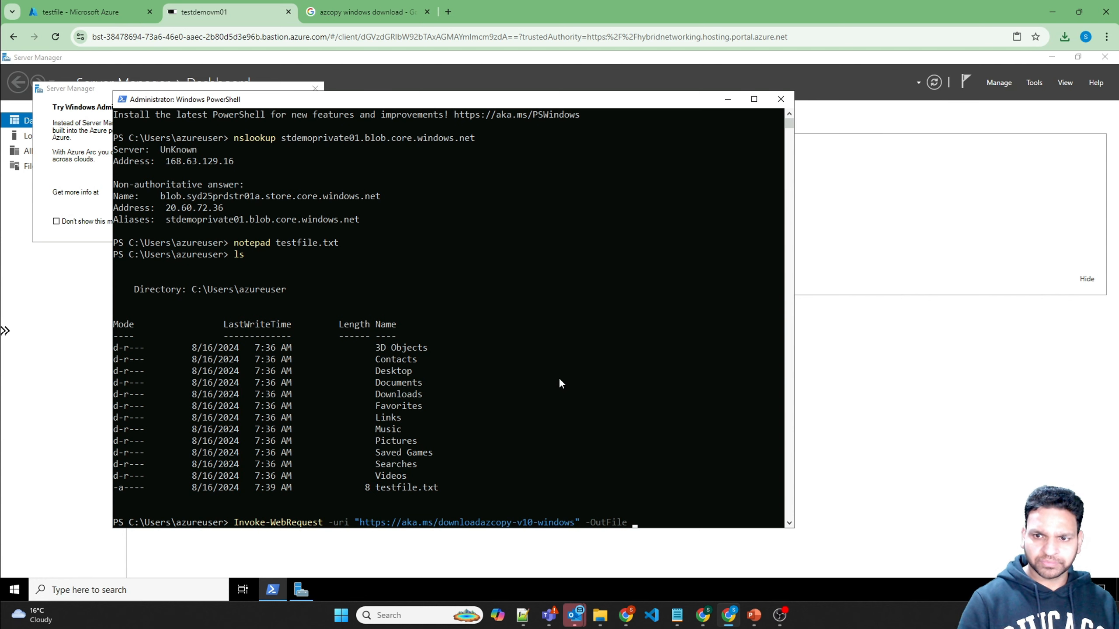
{"action": "type", "text": " azc"}
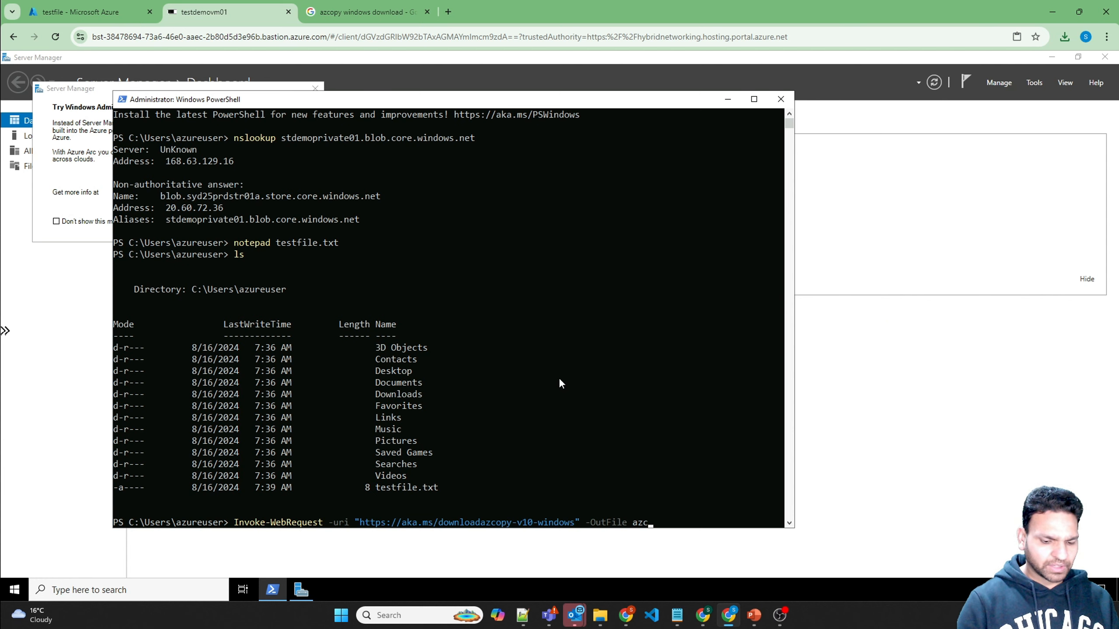
{"action": "type", "text": "opy"}
{"action": "type", "text": ".zip"}
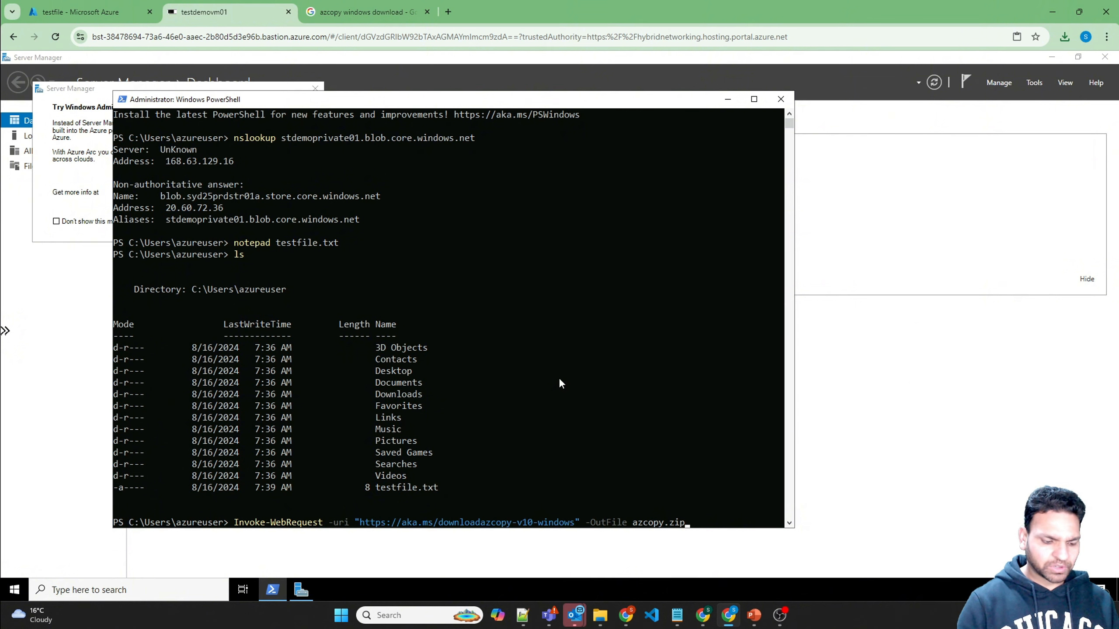
{"action": "key", "text": "Return"}
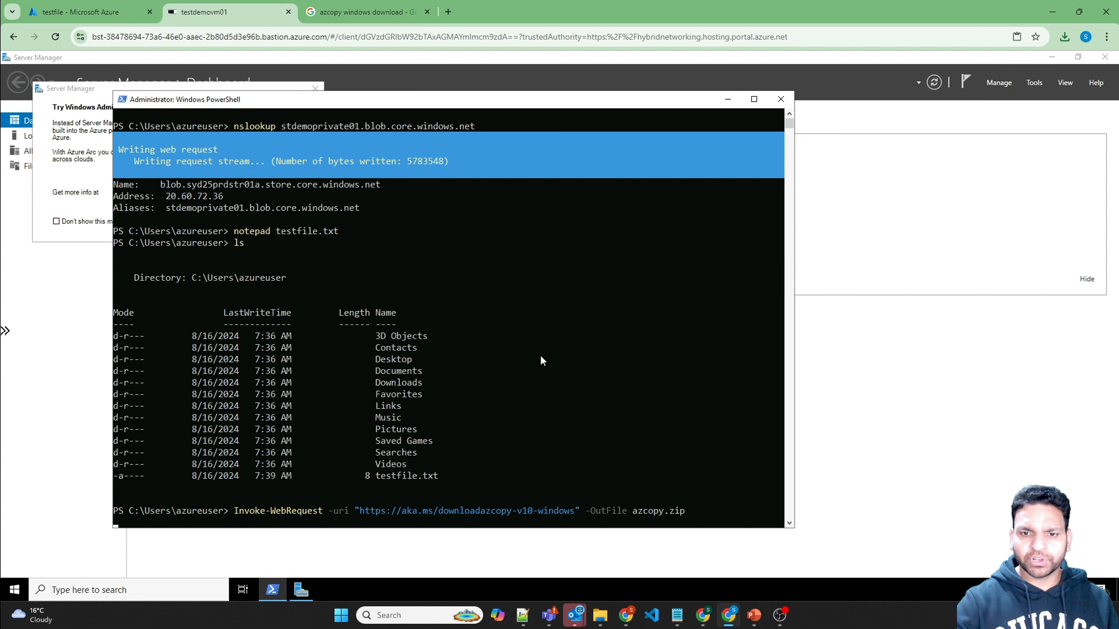
Step: Confirm azcopy.zip (16804535 bytes) in the home folder and launch File Explorer
{"action": "type", "text": "ls"}
{"action": "key", "text": "Return"}
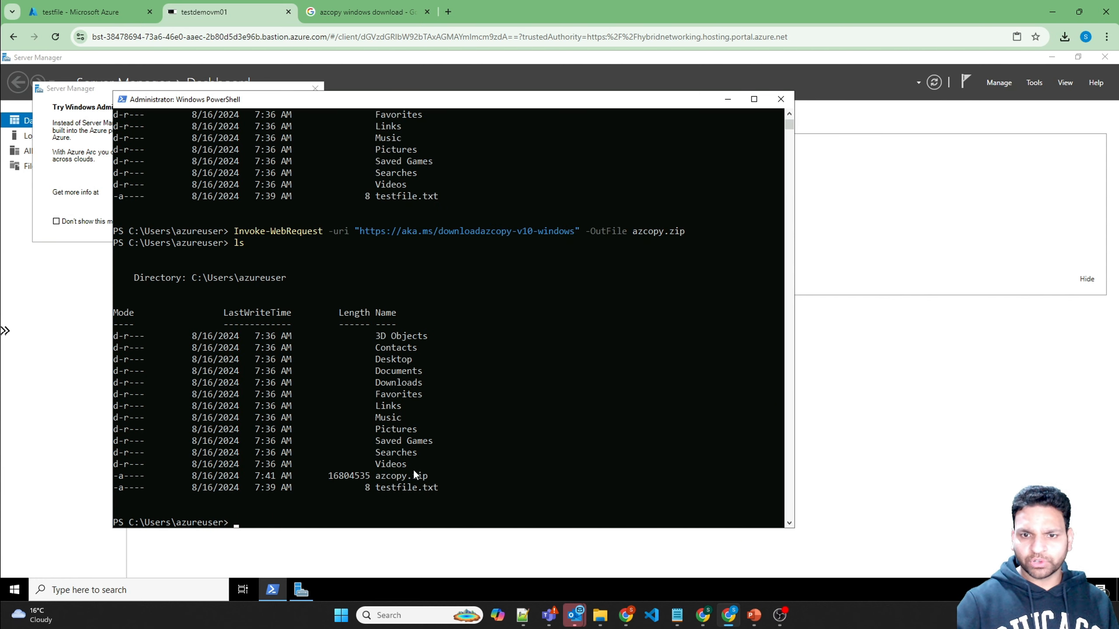
{"action": "type", "text": "exp"}
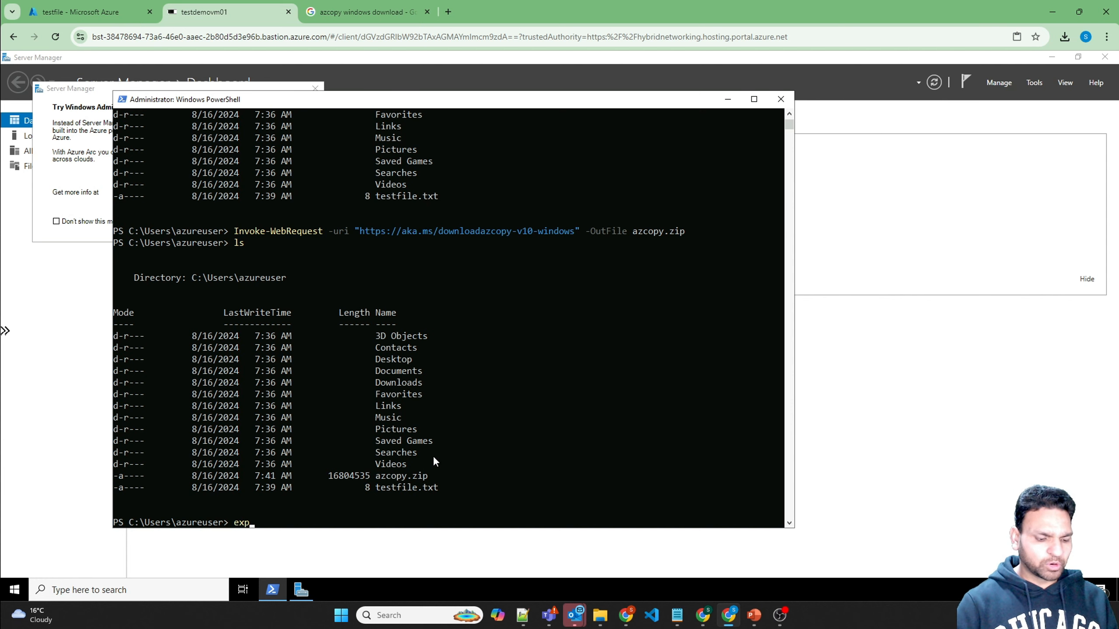
{"action": "type", "text": "lorer"}
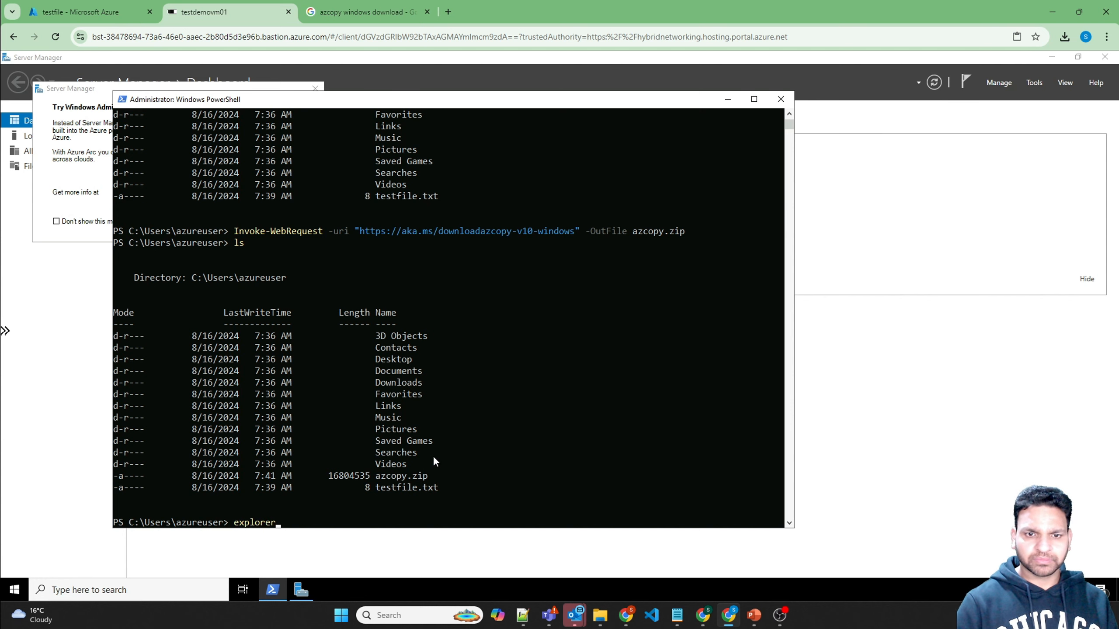
{"action": "key", "text": "Return"}
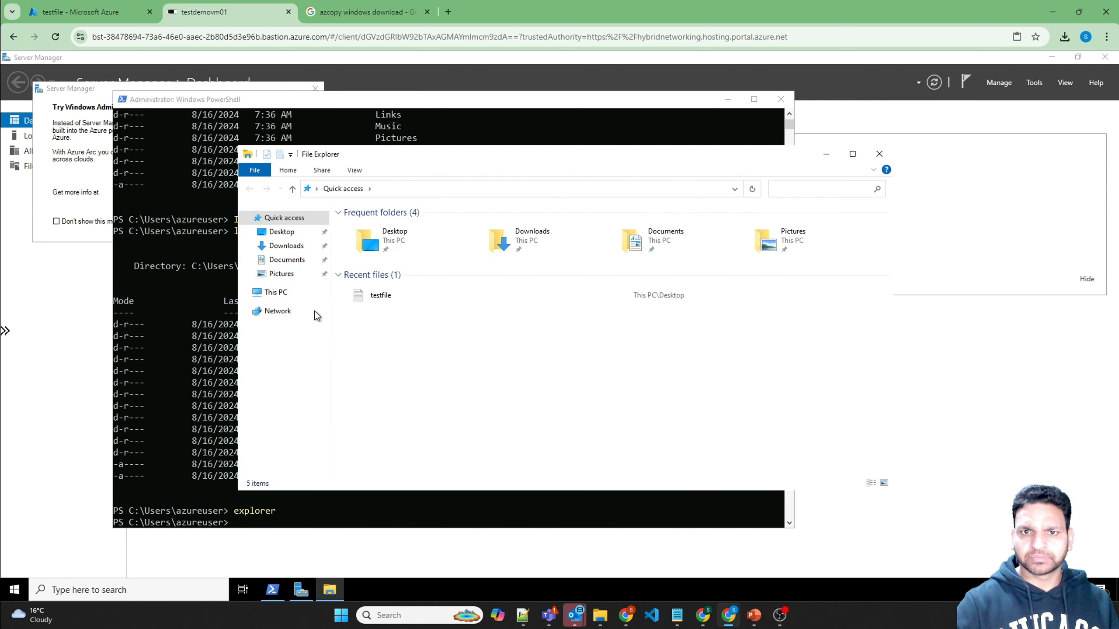
Step: Browse File Explorer to This PC > C: > Users > azureuser
{"action": "left_click", "coordinate": [281, 295]}
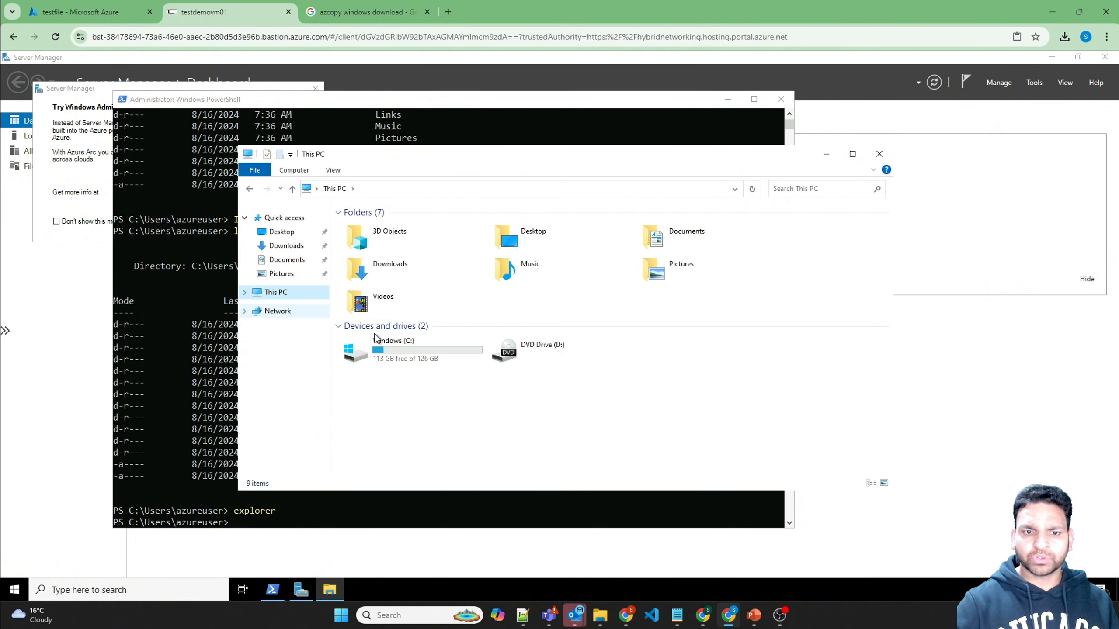
{"action": "left_click", "coordinate": [390, 354]}
{"action": "double_click", "coordinate": [389, 351]}
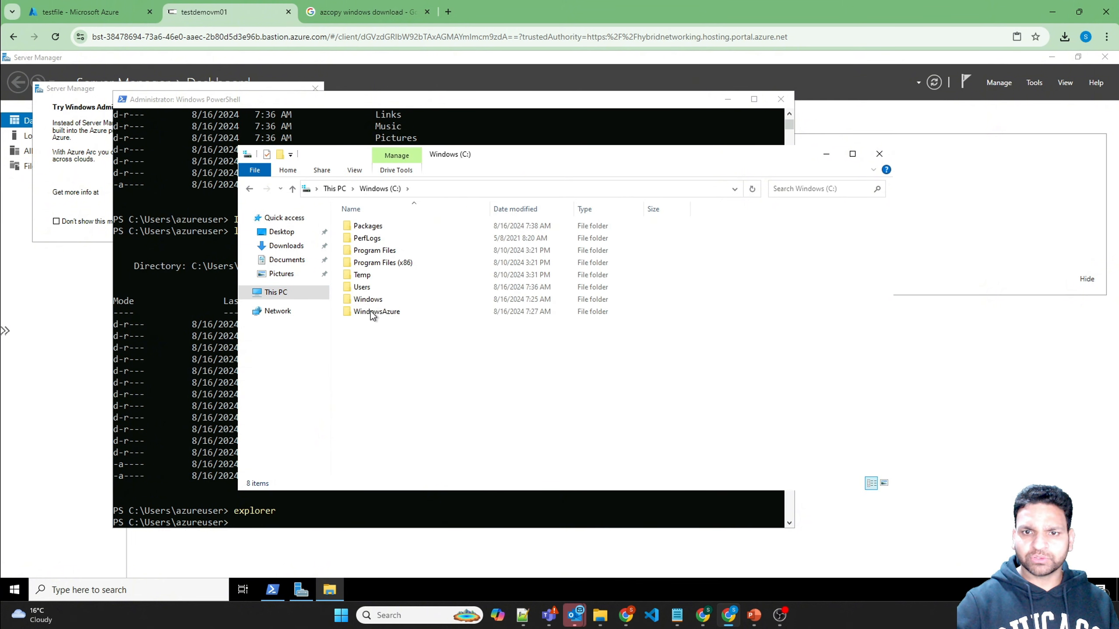
{"action": "double_click", "coordinate": [364, 289]}
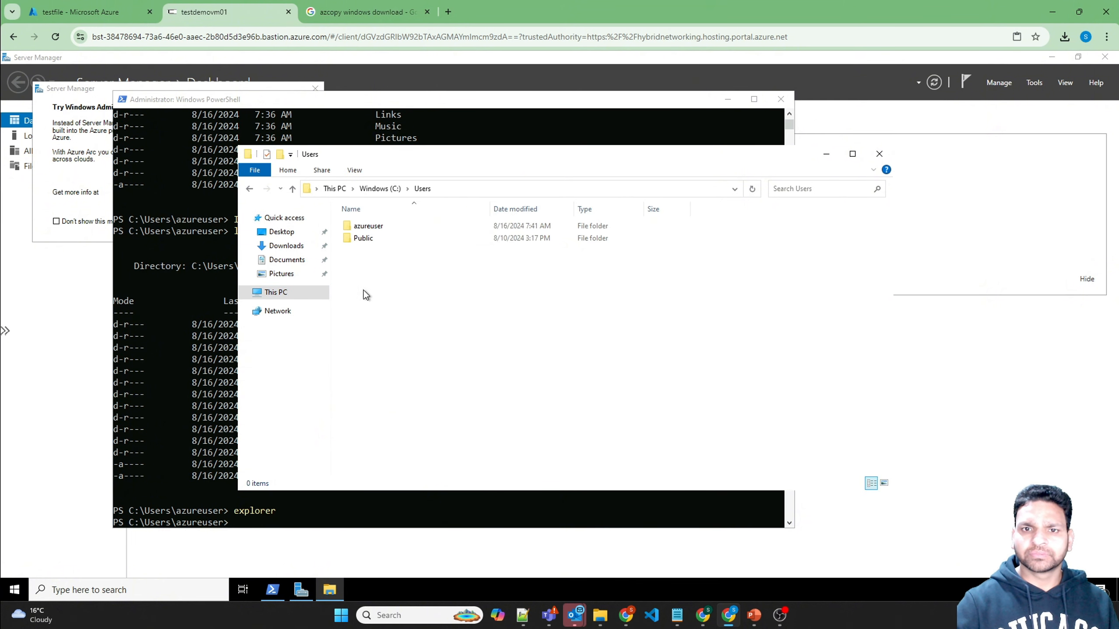
{"action": "double_click", "coordinate": [376, 228]}
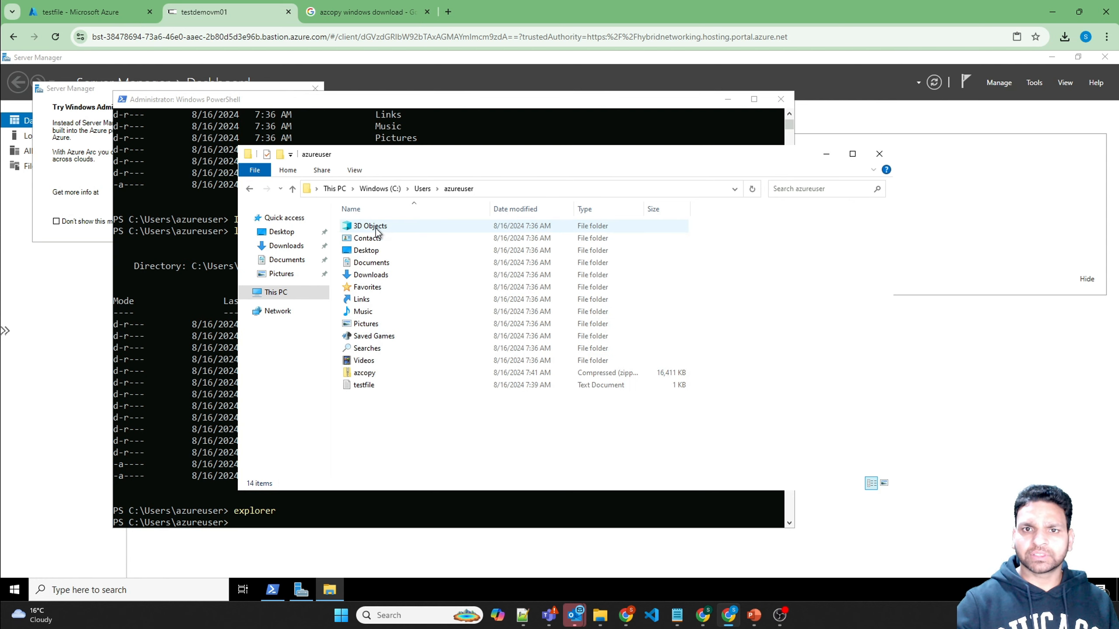
Step: Extract azcopy.zip into the azcopy folder, then close both Explorer windows
{"action": "left_click", "coordinate": [369, 373]}
{"action": "right_click", "coordinate": [369, 374]}
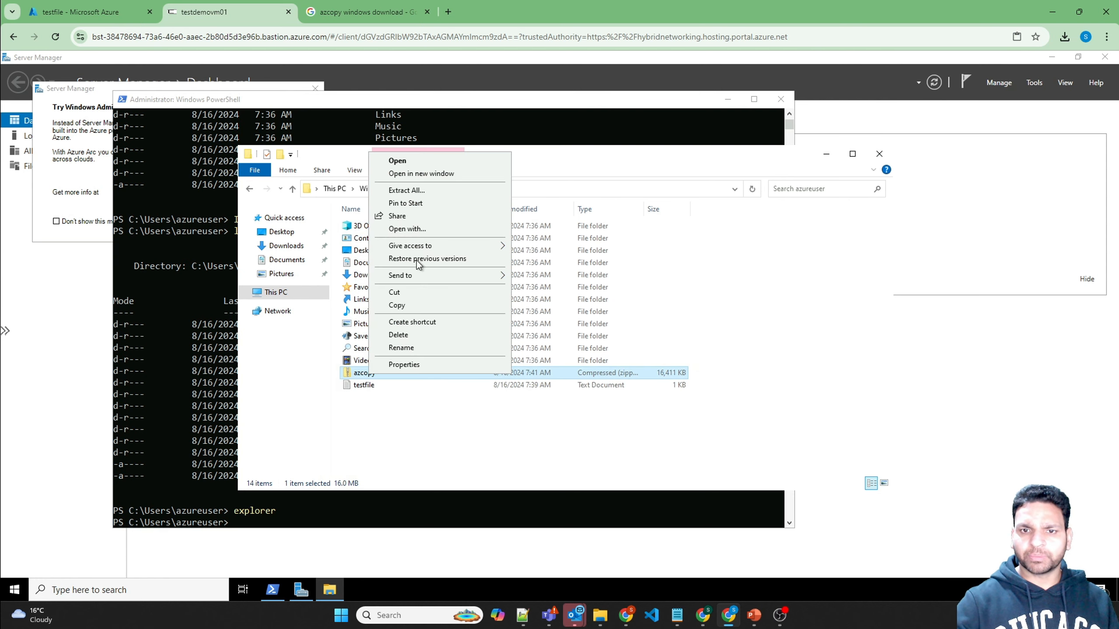
{"action": "left_click", "coordinate": [411, 191]}
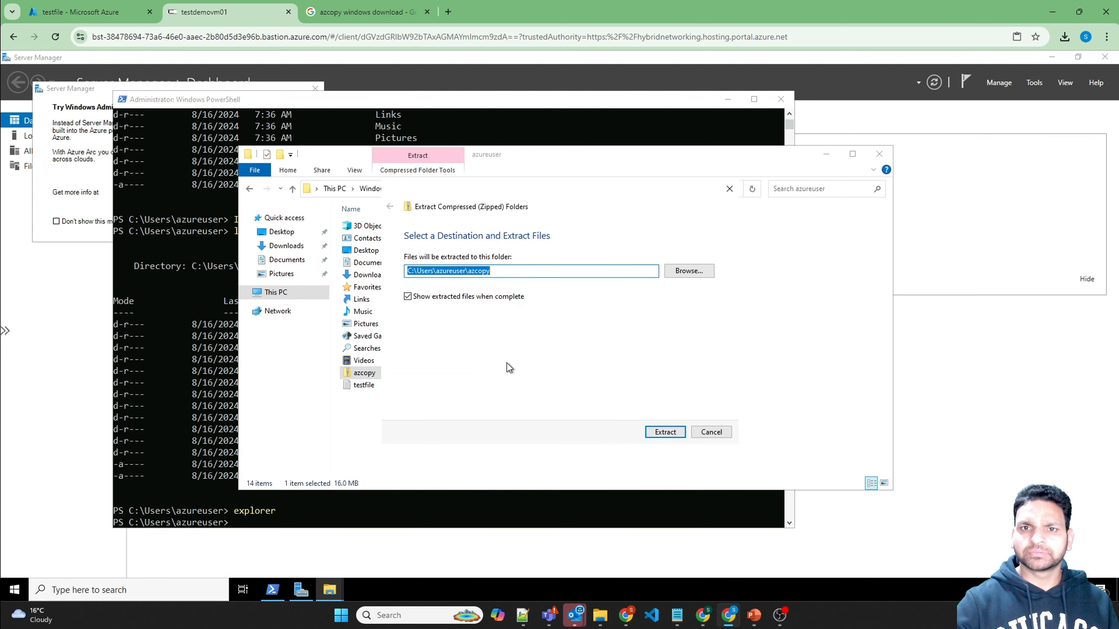
{"action": "left_click", "coordinate": [657, 432]}
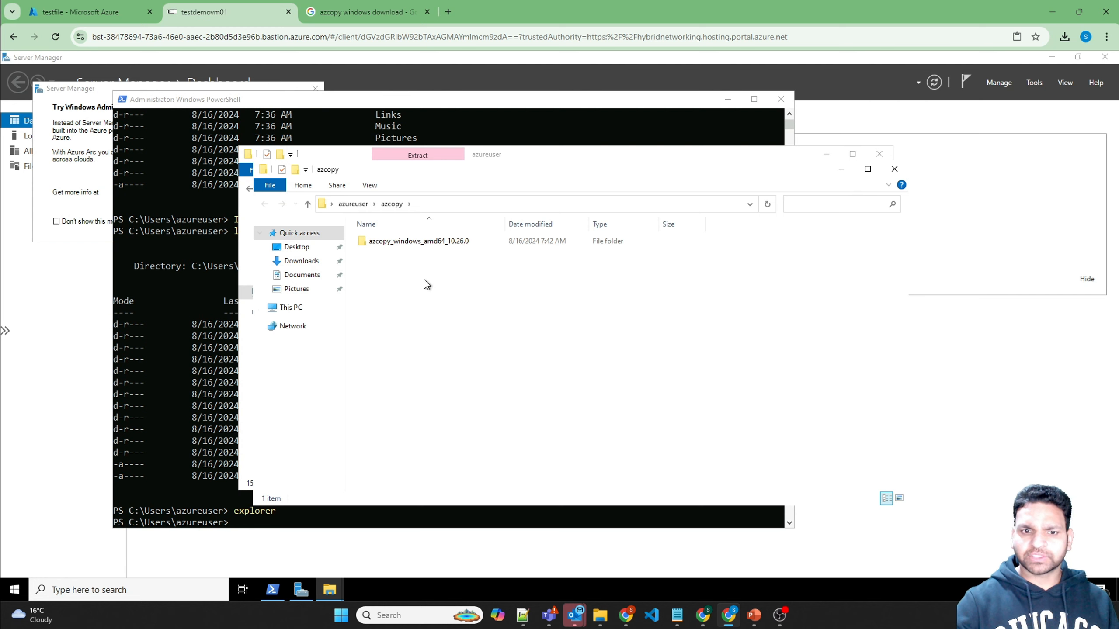
{"action": "left_click", "coordinate": [892, 170]}
{"action": "left_click", "coordinate": [878, 154]}
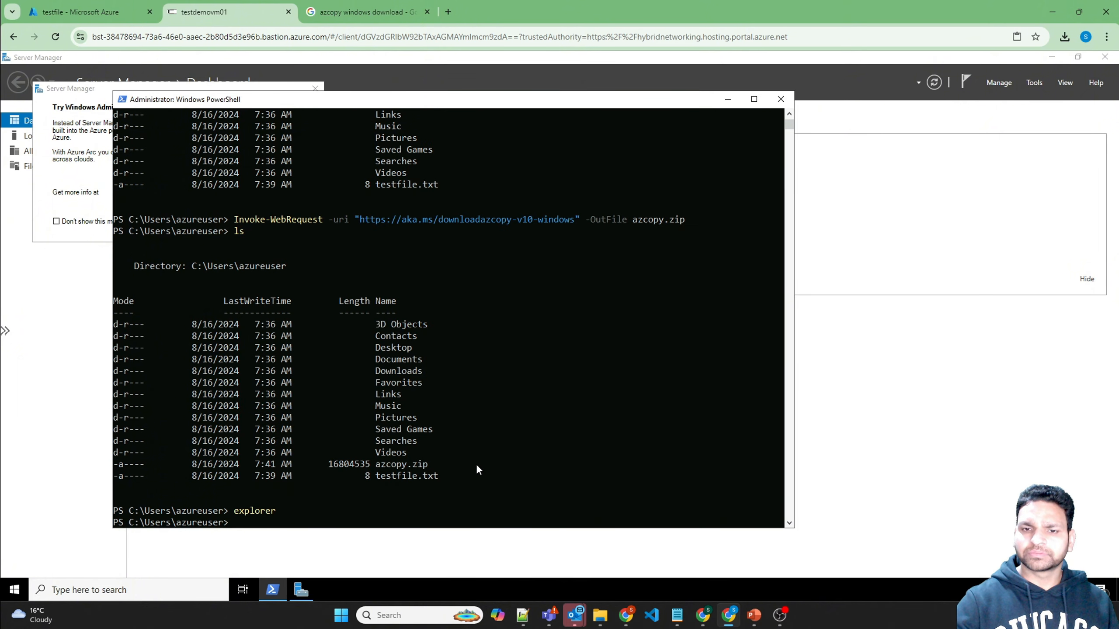
Step: Change into the new azcopy folder in PowerShell and list its contents
{"action": "left_click", "coordinate": [483, 453]}
{"action": "type", "text": "ls"}
{"action": "key", "text": "Return"}
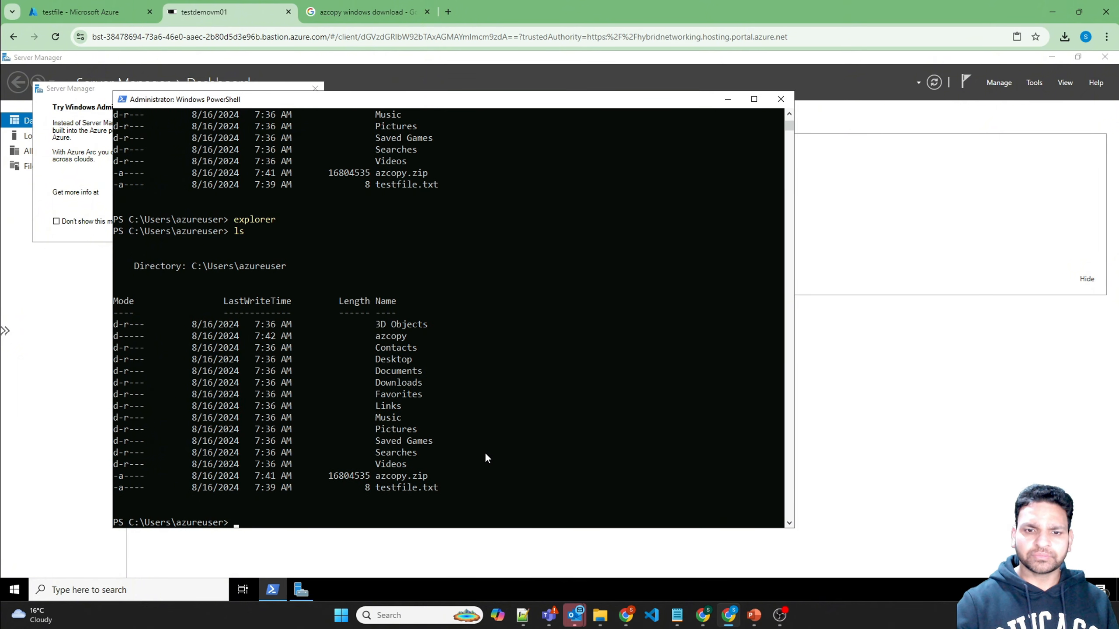
{"action": "type", "text": "cd"}
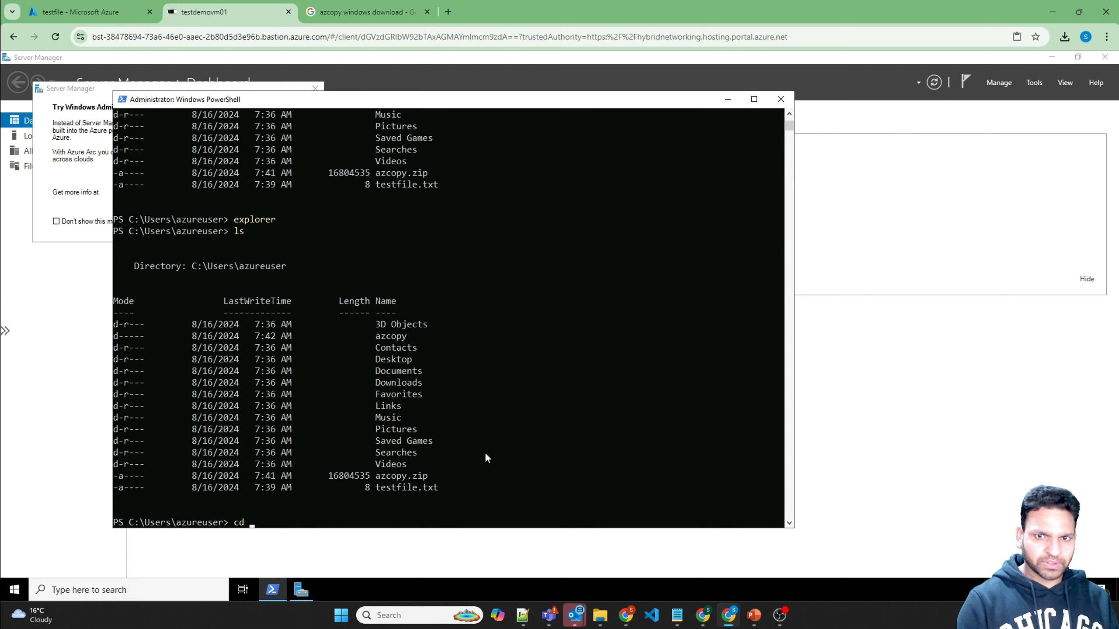
{"action": "type", "text": " z"}
{"action": "key", "text": "BackSpace"}
{"action": "type", "text": "azco"}
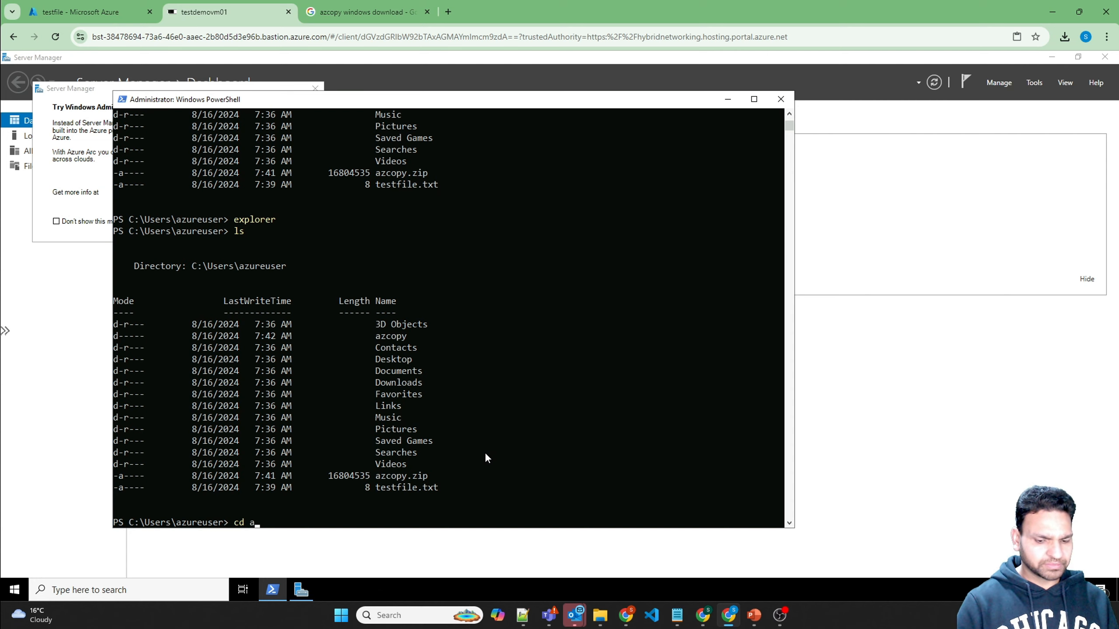
{"action": "key", "text": "Tab"}
{"action": "key", "text": "Return"}
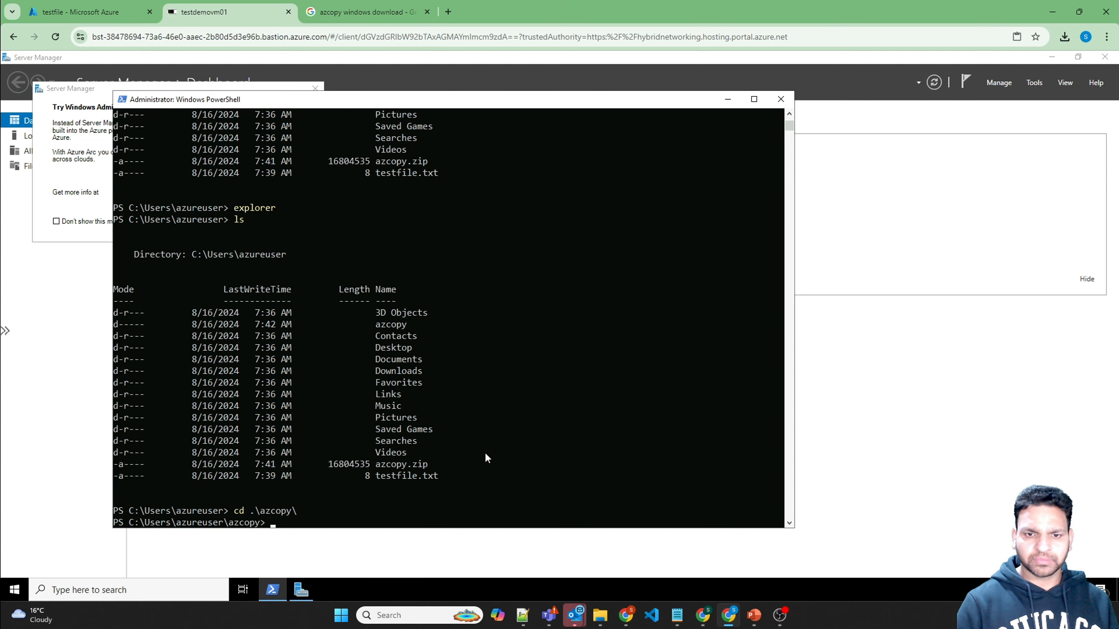
{"action": "type", "text": "ls"}
{"action": "key", "text": "Return"}
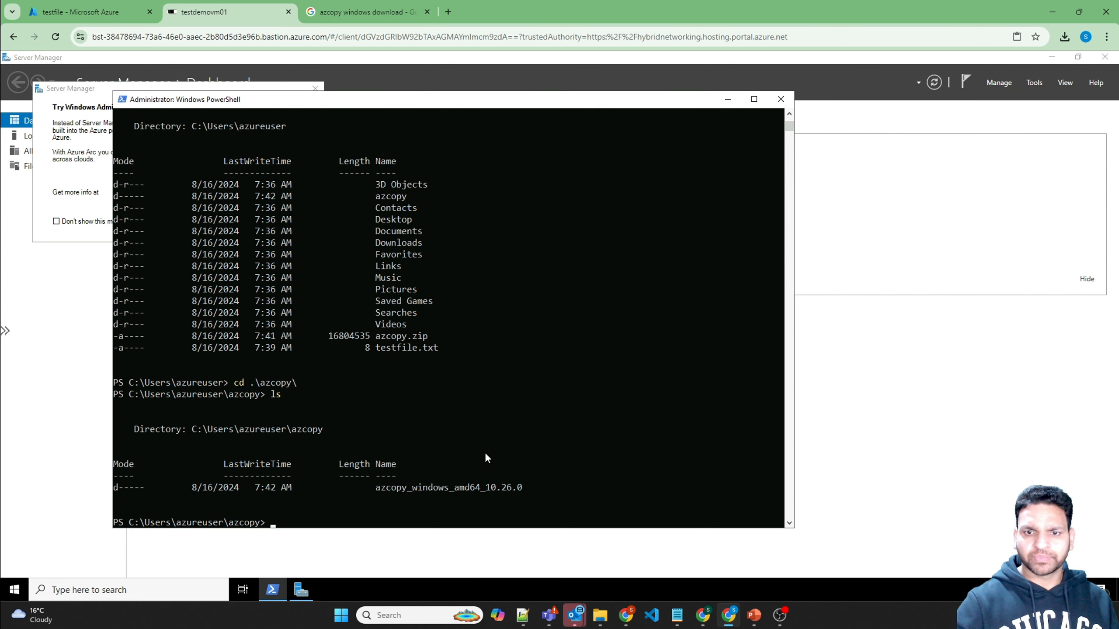
Step: Enter azcopy_windows_amd64_10.26.0 and list it, showing azcopy.exe and NOTICE.txt
{"action": "type", "text": "cd az"}
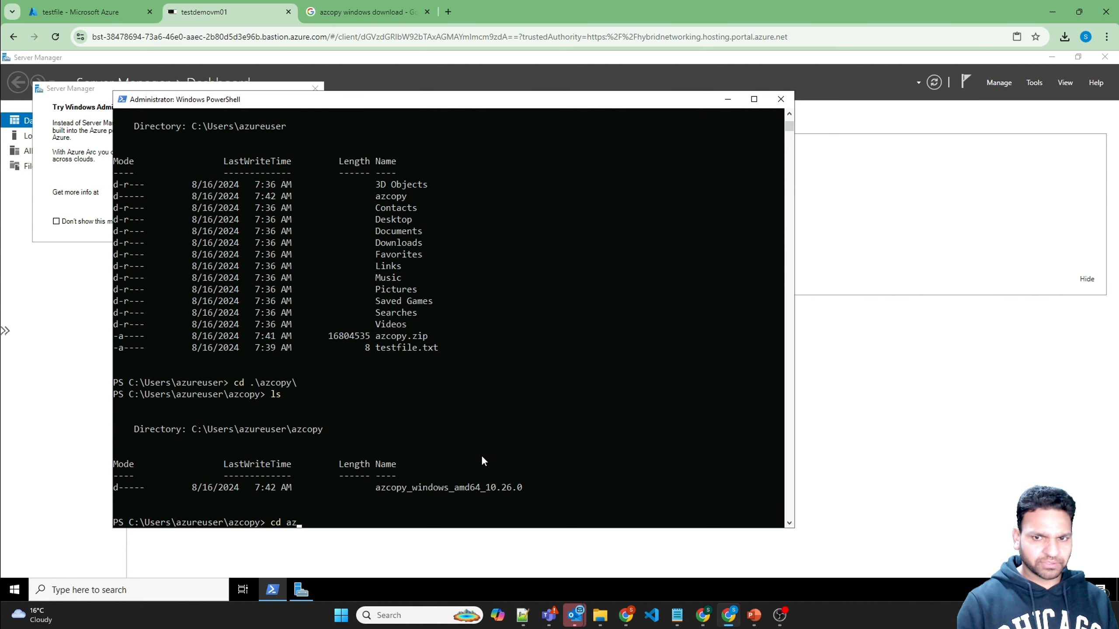
{"action": "key", "text": "Tab"}
{"action": "key", "text": "Return"}
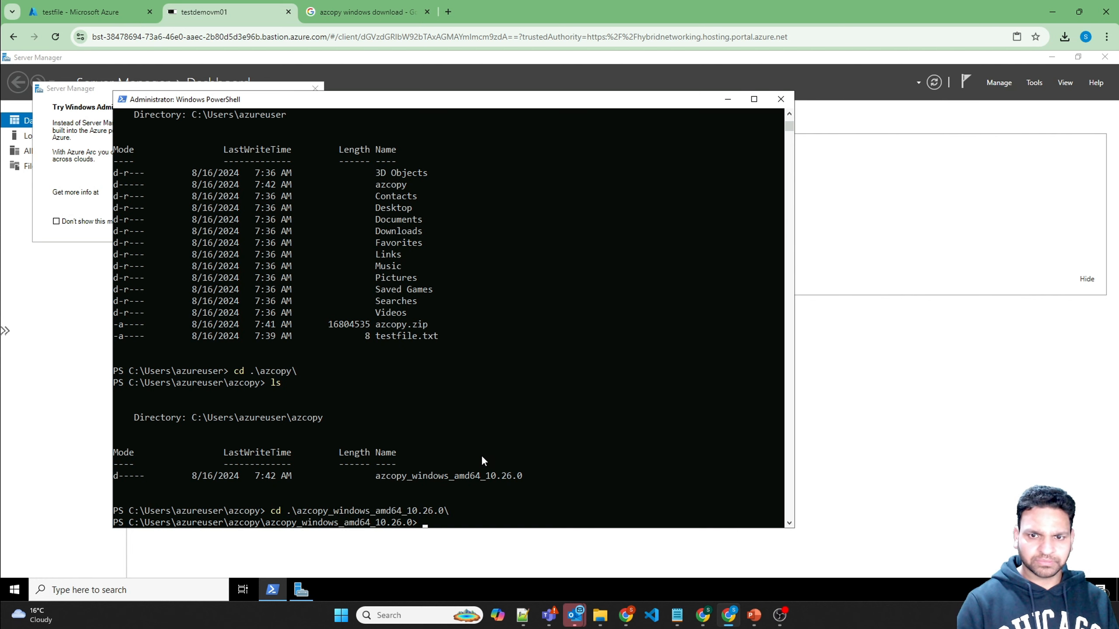
{"action": "type", "text": "ls"}
{"action": "key", "text": "Return"}
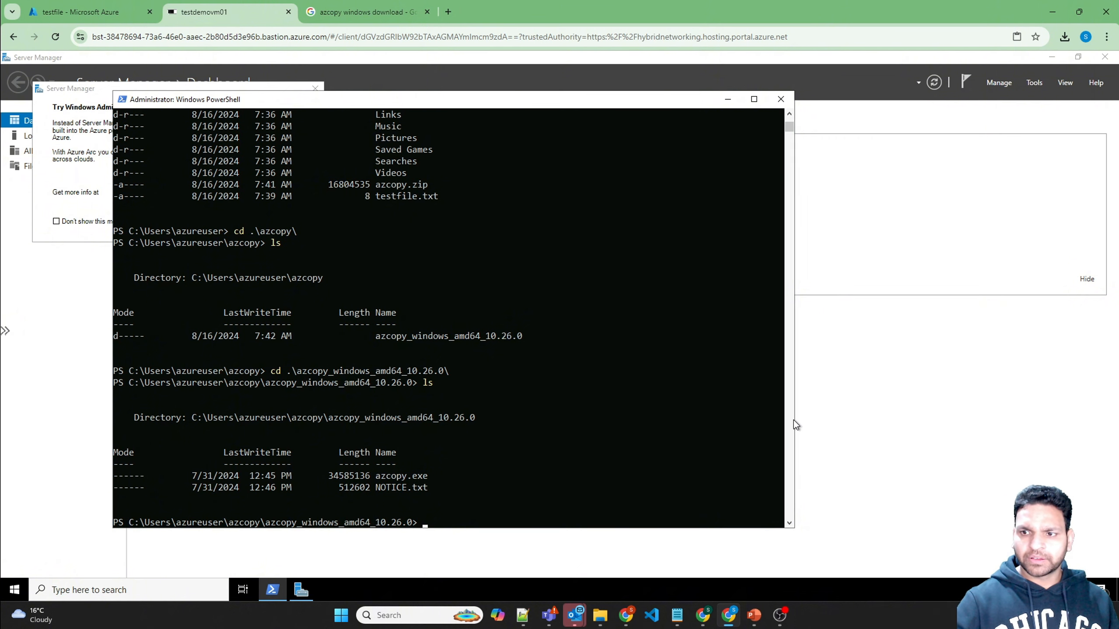
Step: Widen the PowerShell window and enter a partial '.\azcopy.exe copy ..\..\testfile.txt' command
{"action": "left_click_drag", "start_coordinate": [794, 421], "coordinate": [1002, 422]}
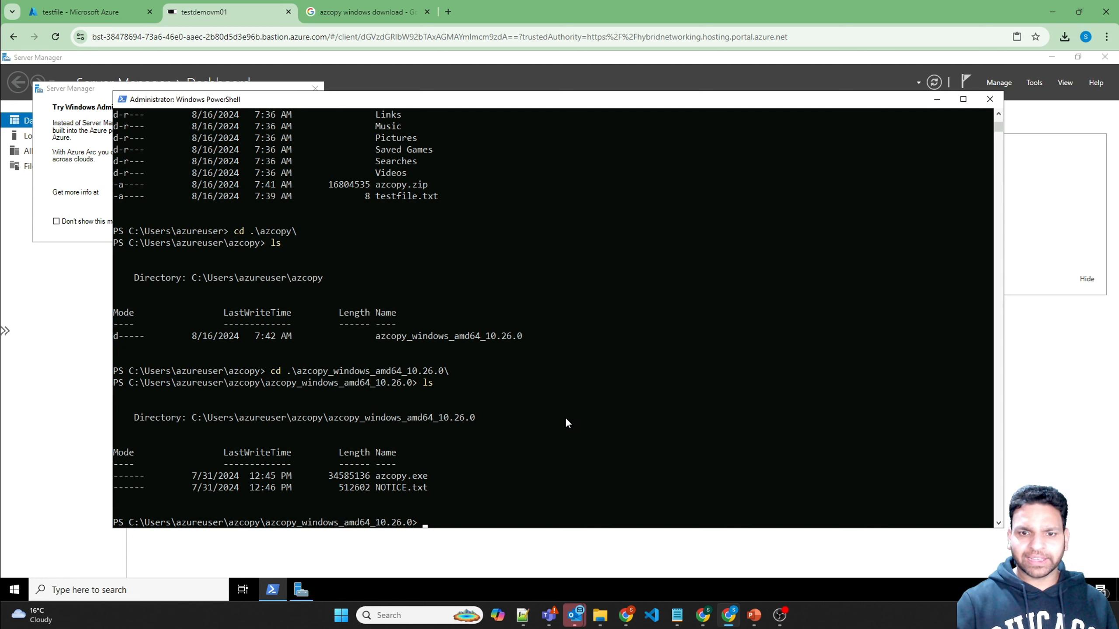
{"action": "type", "text": ".\\azcopy.exe"}
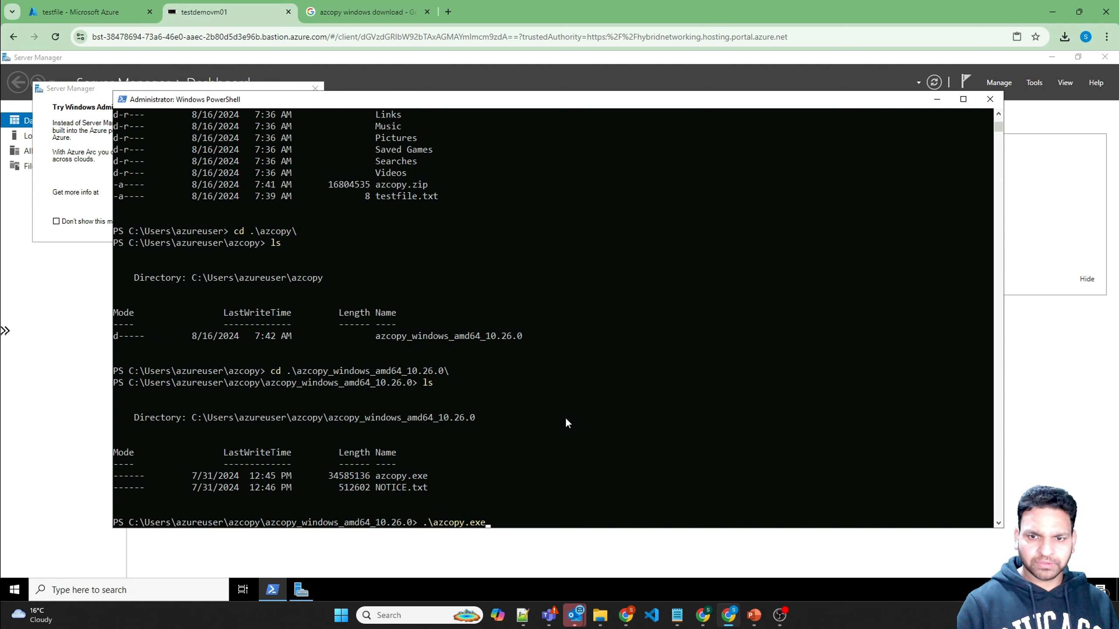
{"action": "type", "text": " copy "}
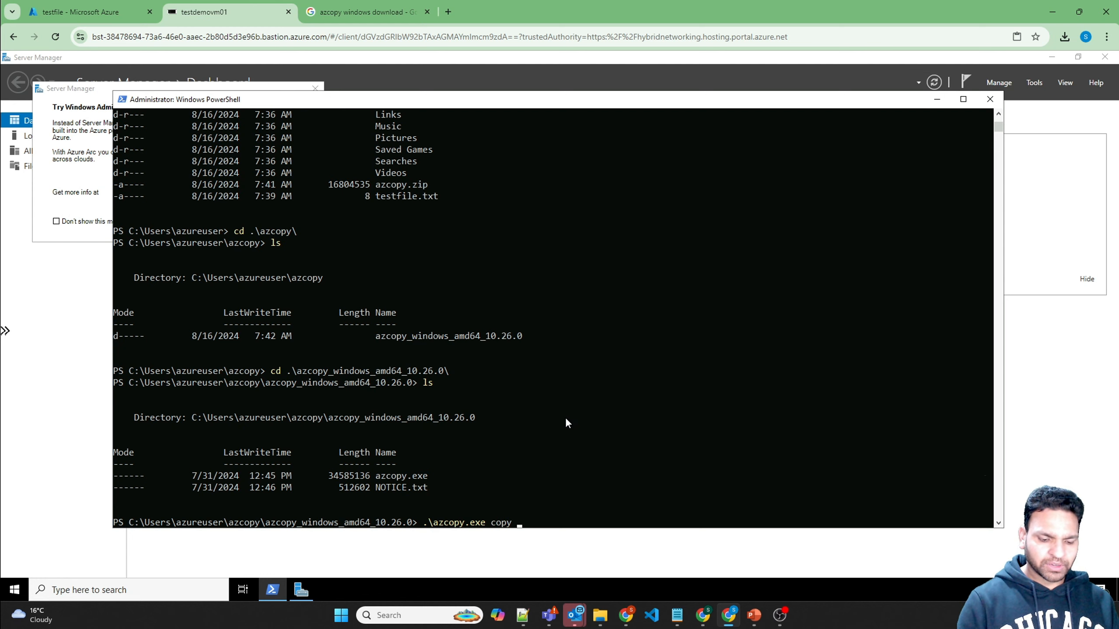
{"action": "type", "text": "../.."}
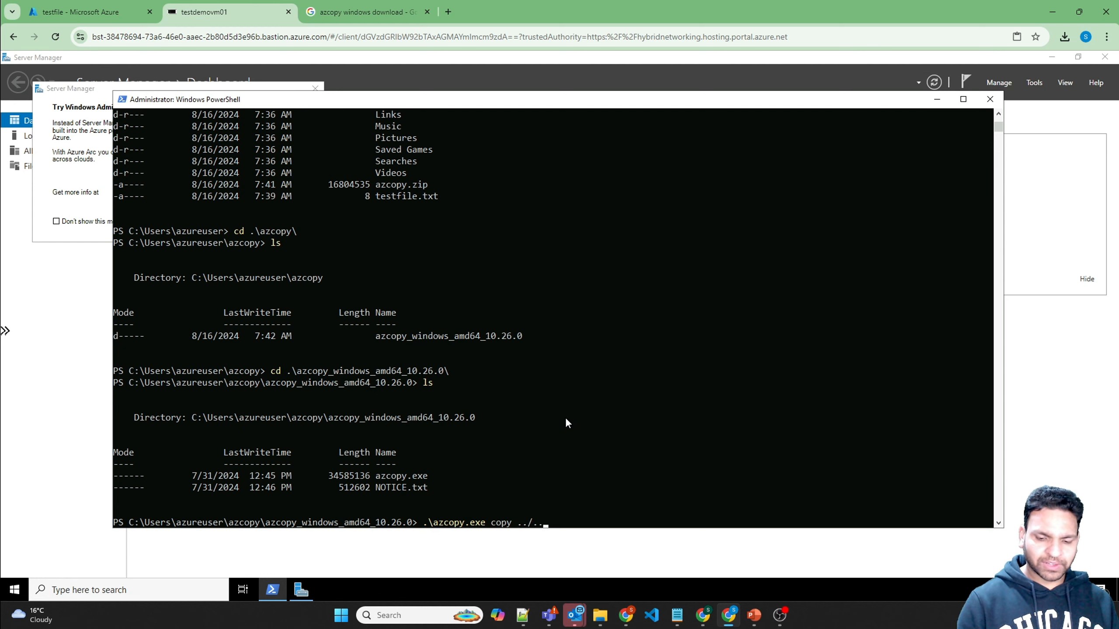
{"action": "type", "text": "/test"}
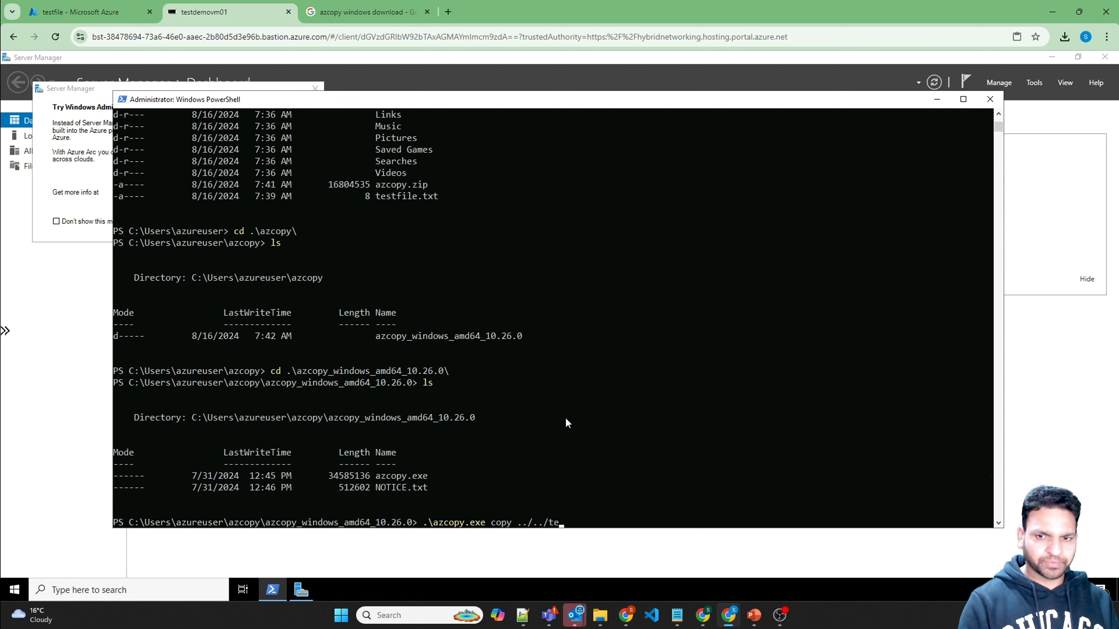
{"action": "key", "text": "Tab"}
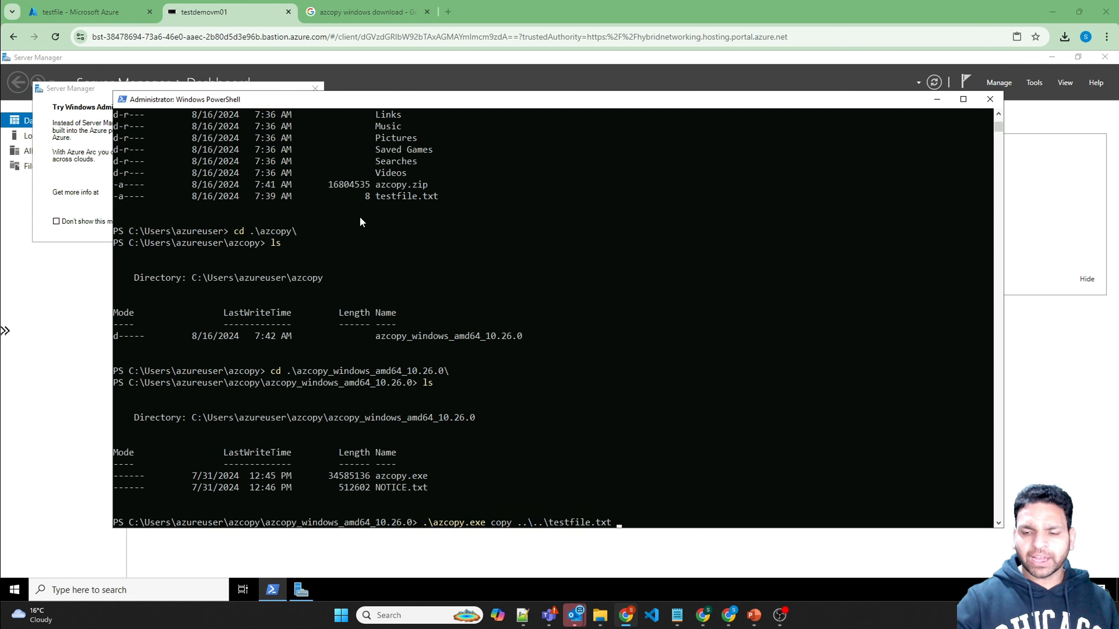
{"action": "left_click", "coordinate": [104, 19]}
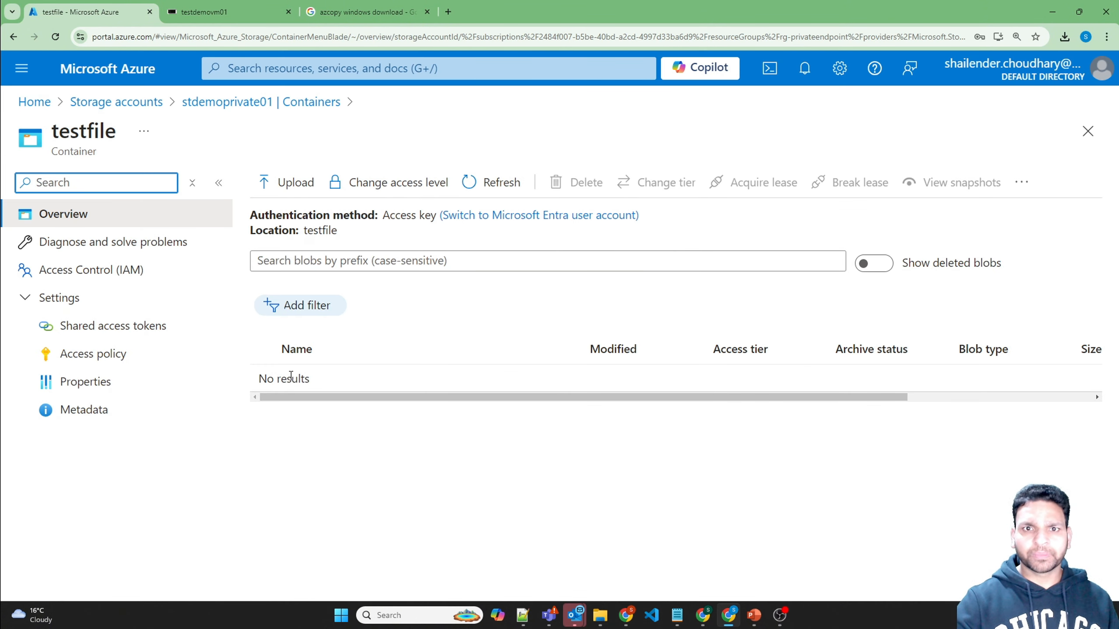
Step: Enable all seven permissions in the testfile container's shared access token settings
{"action": "left_click", "coordinate": [101, 336]}
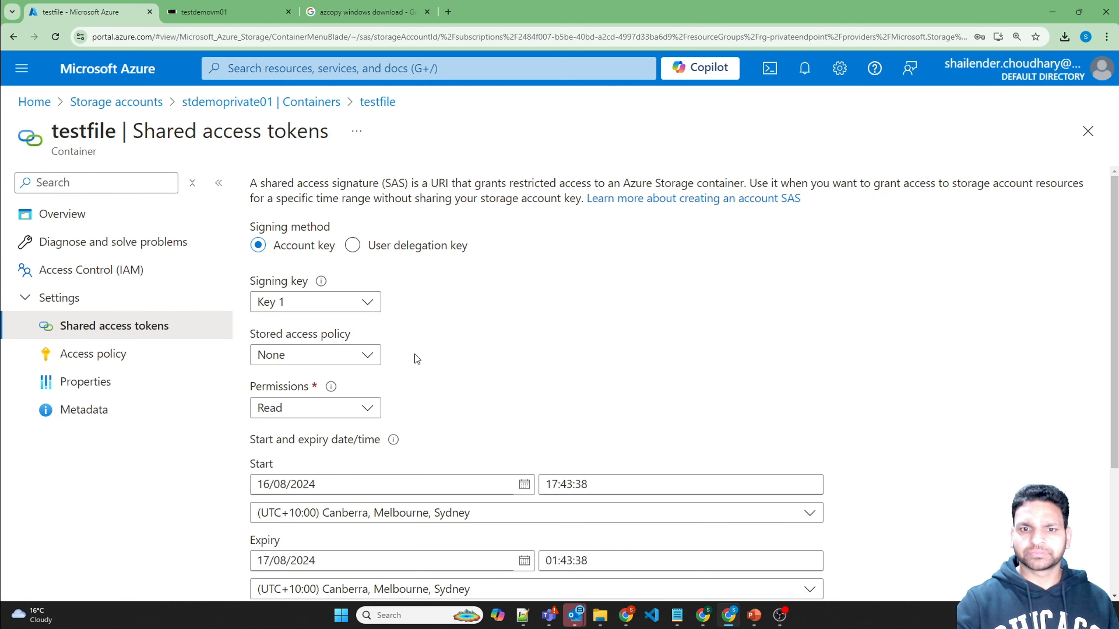
{"action": "scroll", "coordinate": [542, 328], "scroll_direction": "down", "scroll_amount": 3}
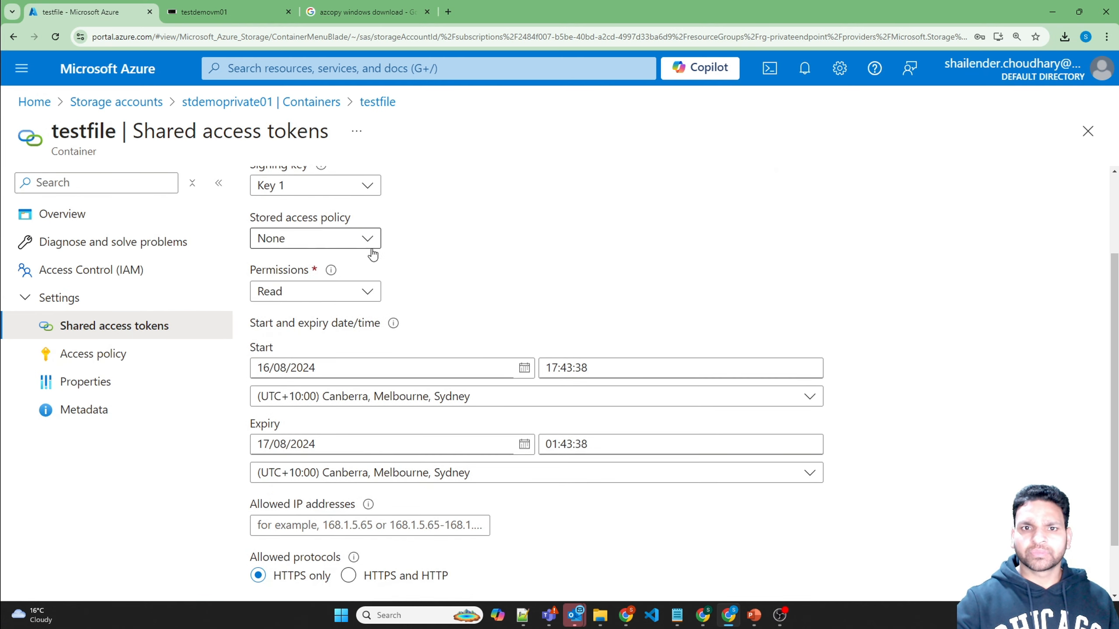
{"action": "left_click", "coordinate": [366, 293]}
{"action": "left_click", "coordinate": [264, 344]}
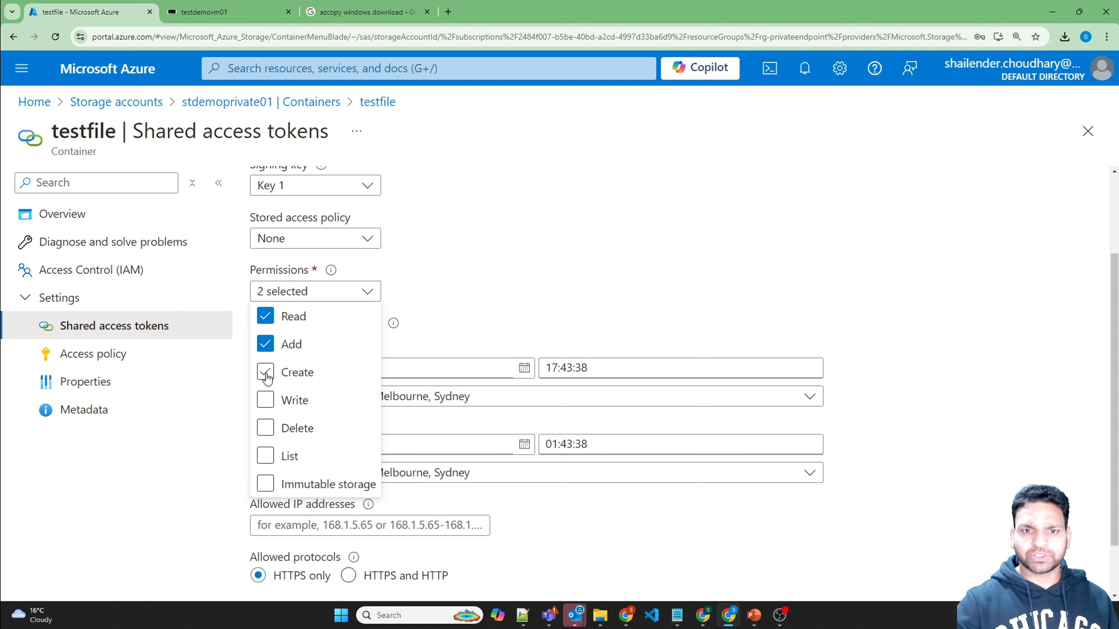
{"action": "left_click", "coordinate": [265, 372]}
{"action": "left_click", "coordinate": [265, 399]}
{"action": "left_click", "coordinate": [264, 427]}
{"action": "left_click", "coordinate": [265, 455]}
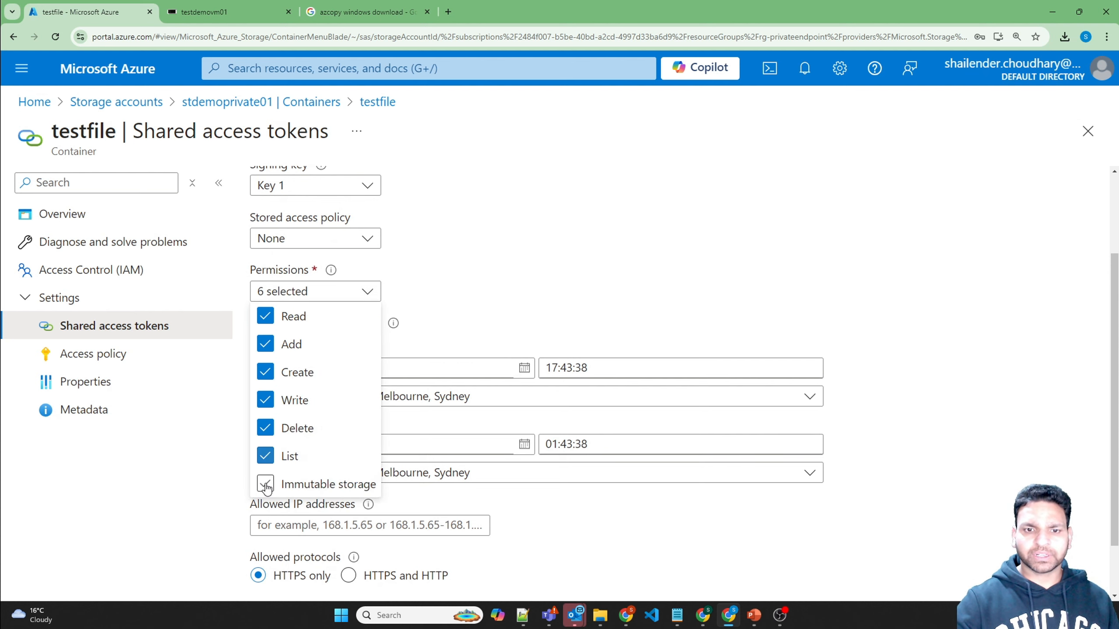
{"action": "left_click", "coordinate": [265, 483]}
{"action": "left_click", "coordinate": [470, 323]}
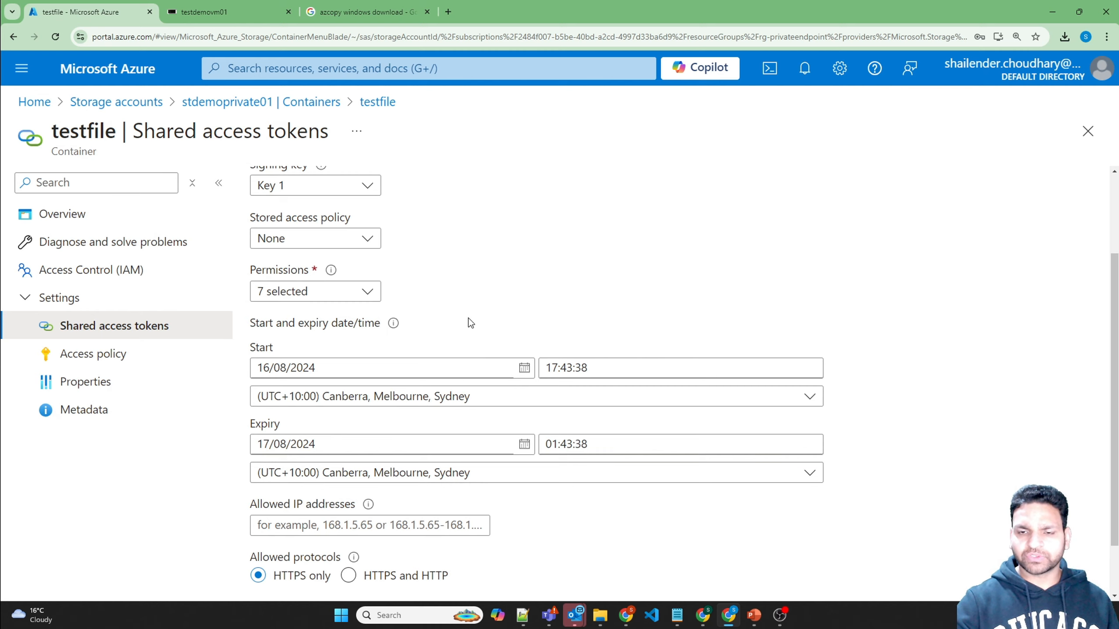
Step: Generate the blob SAS token and URL, then copy the Blob SAS URL
{"action": "scroll", "coordinate": [467, 326], "scroll_direction": "down", "scroll_amount": 1}
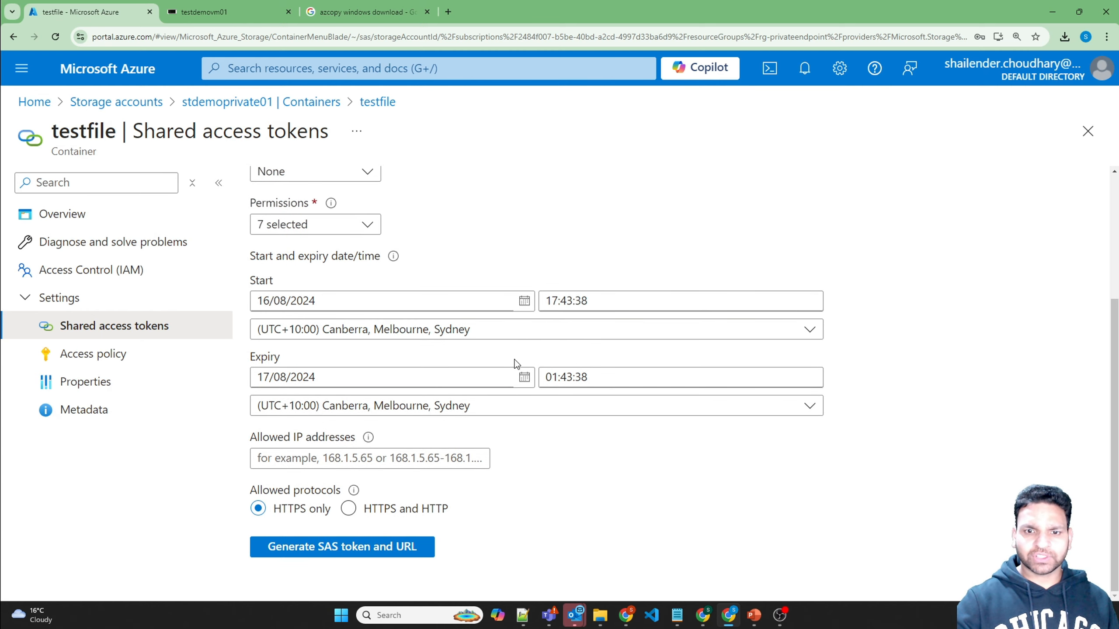
{"action": "left_click", "coordinate": [337, 550]}
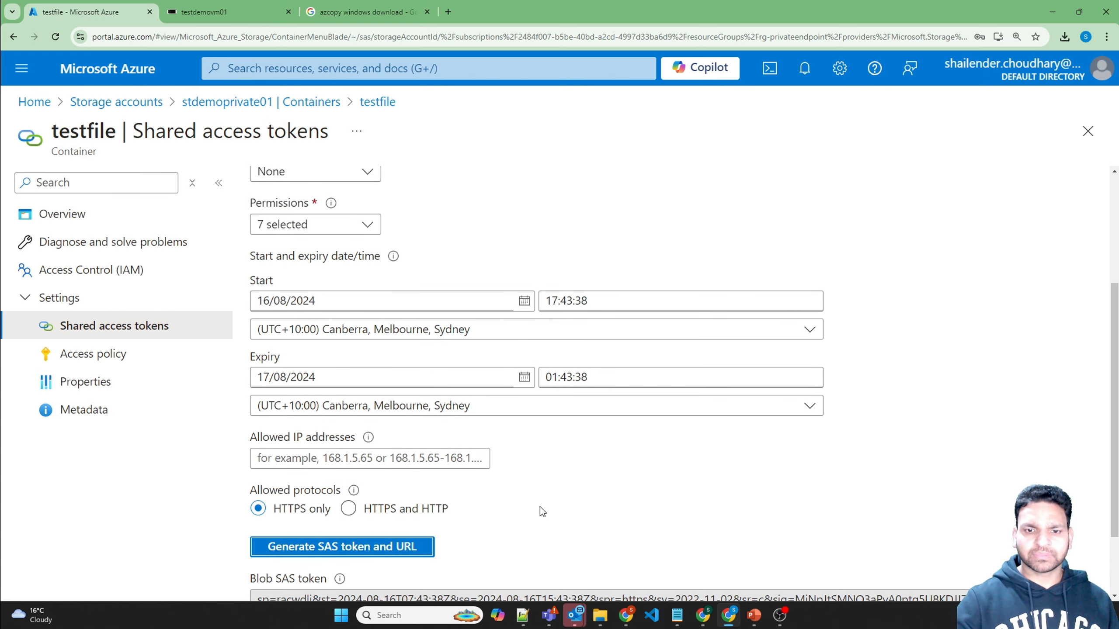
{"action": "scroll", "coordinate": [552, 483], "scroll_direction": "down", "scroll_amount": 2}
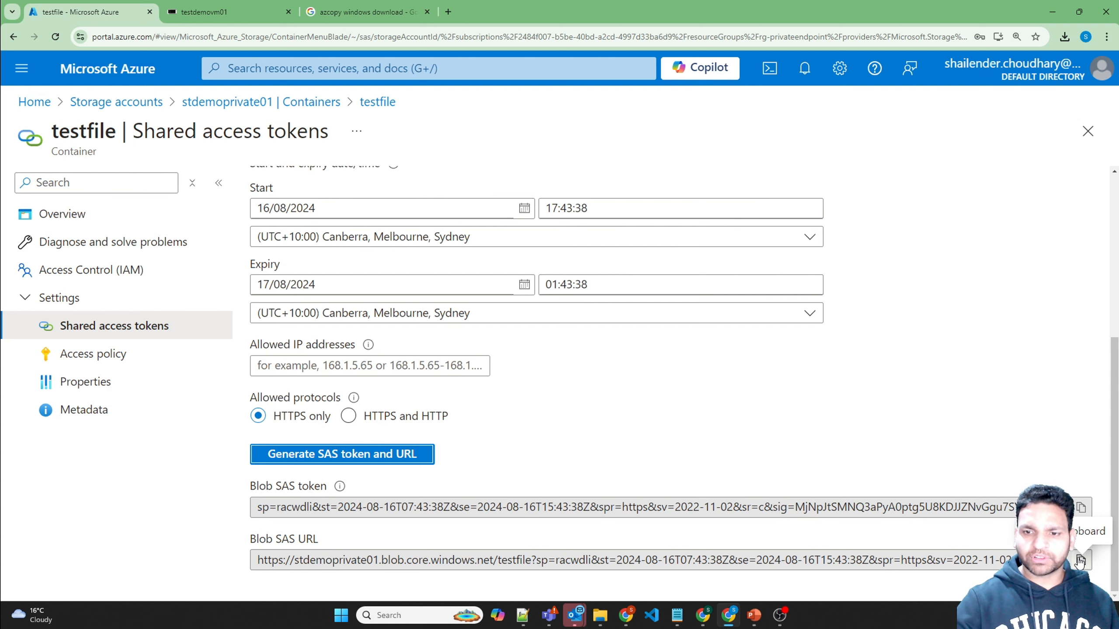
{"action": "left_click", "coordinate": [1079, 561]}
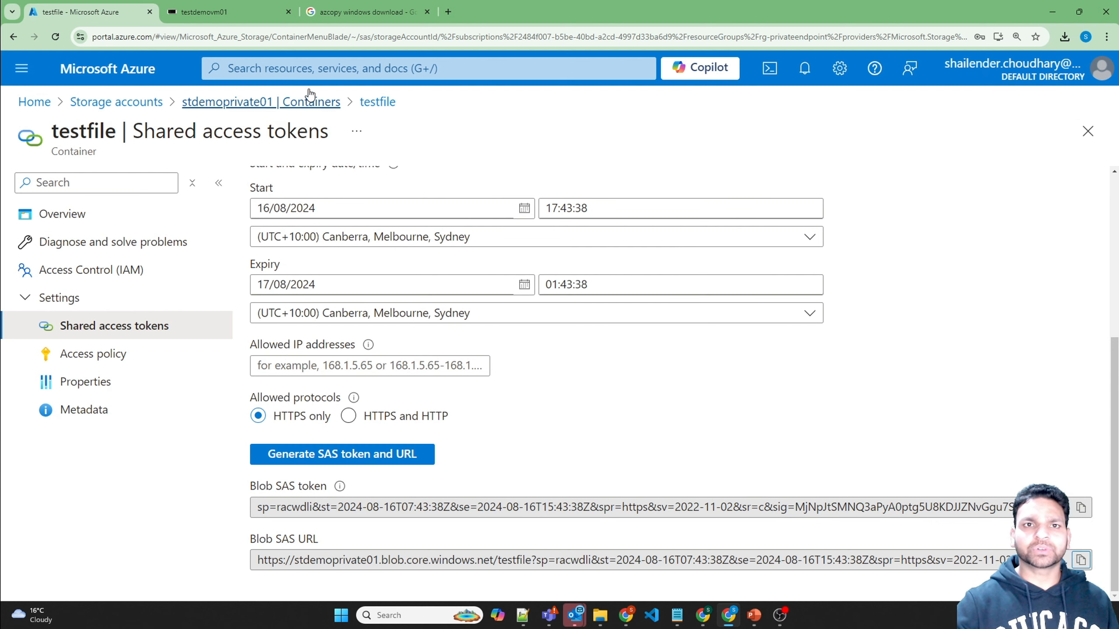
Step: Run the azcopy upload on the VM with the quoted SAS URL, then confirm testfile.txt (8 B) is listed
{"action": "left_click", "coordinate": [220, 13]}
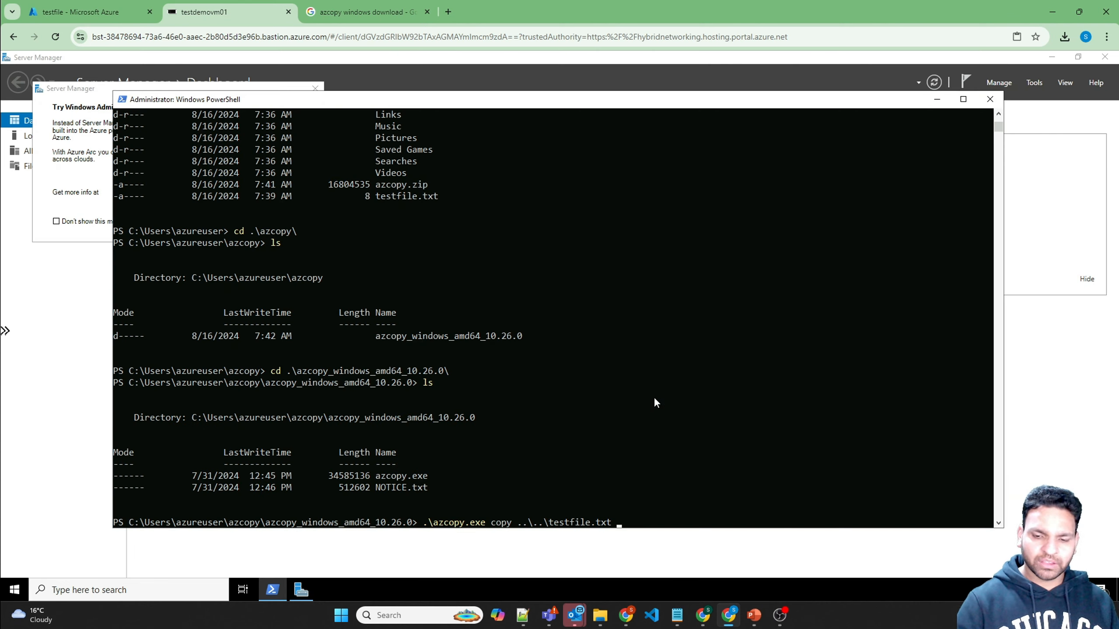
{"action": "type", "text": "\""}
{"action": "key", "text": "ctrl+v"}
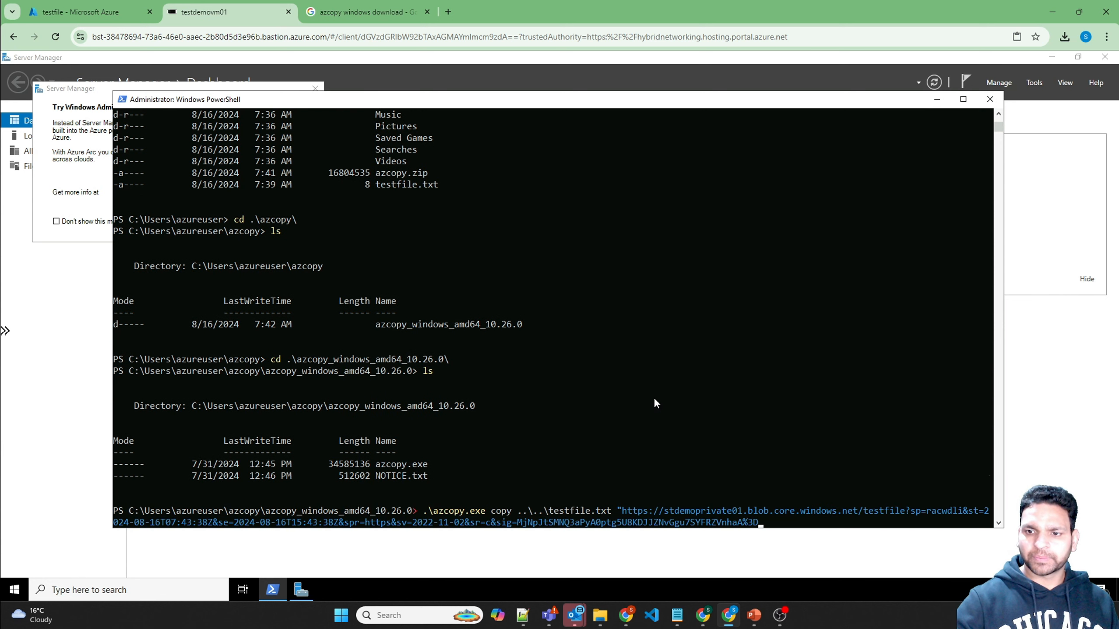
{"action": "type", "text": "\""}
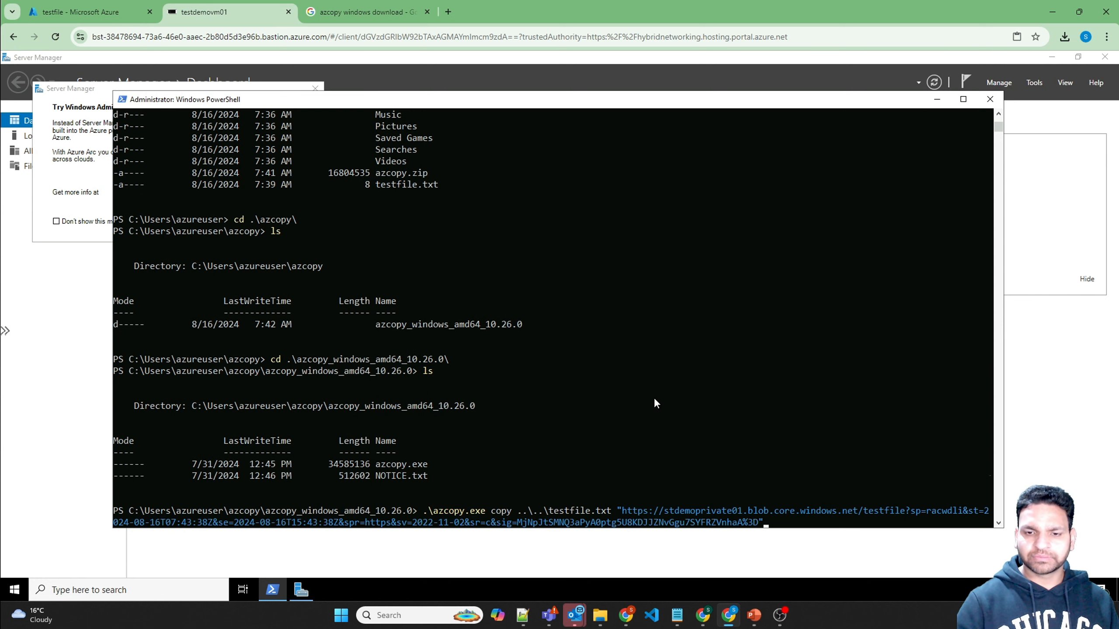
{"action": "key", "text": "Return"}
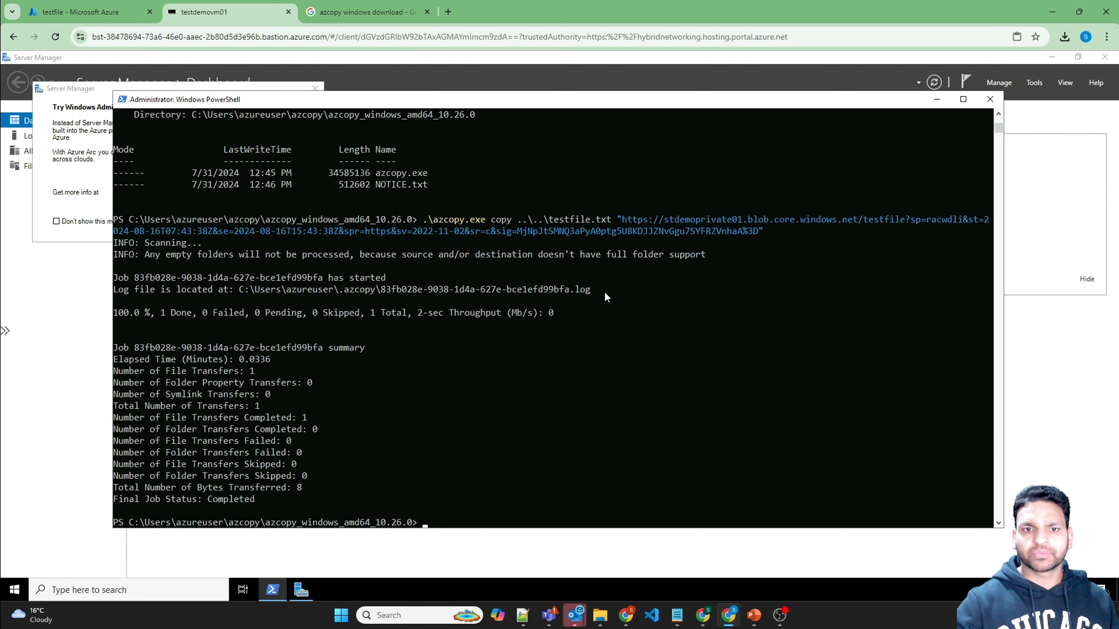
{"action": "left_click", "coordinate": [91, 17]}
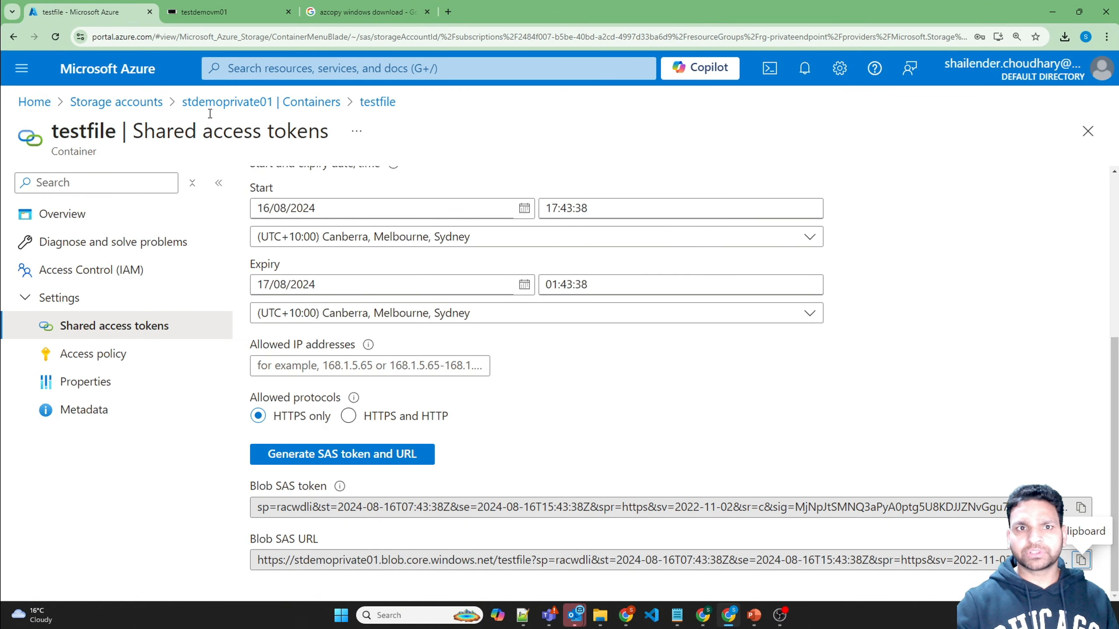
{"action": "left_click", "coordinate": [66, 215]}
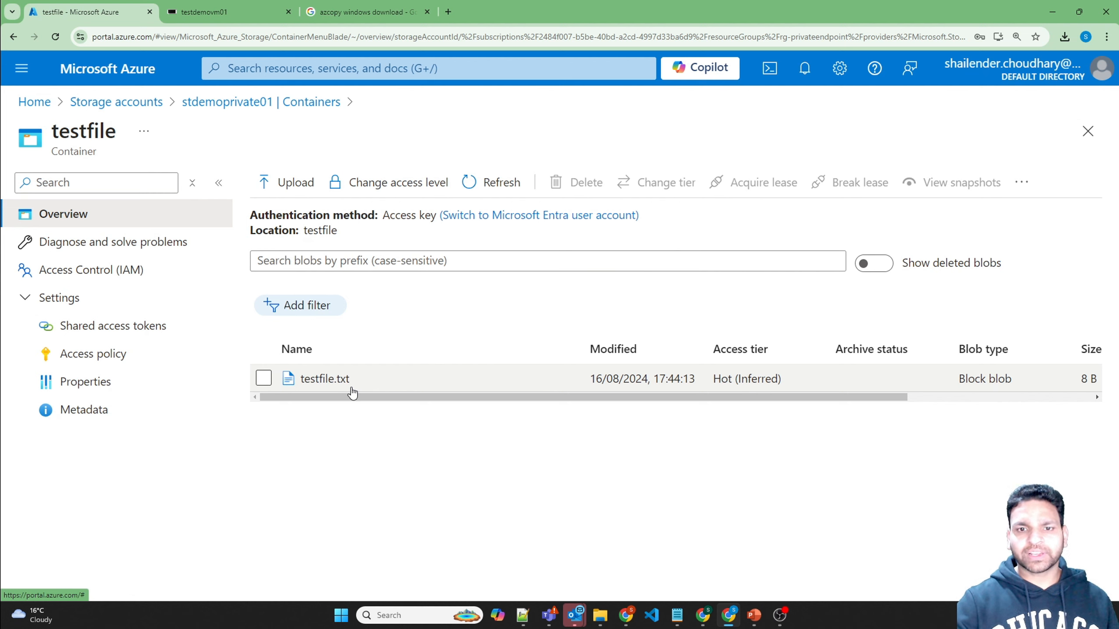
Step: Set stdemoprivate01's Public network access to Disabled under Networking and save it
{"action": "left_click", "coordinate": [266, 112]}
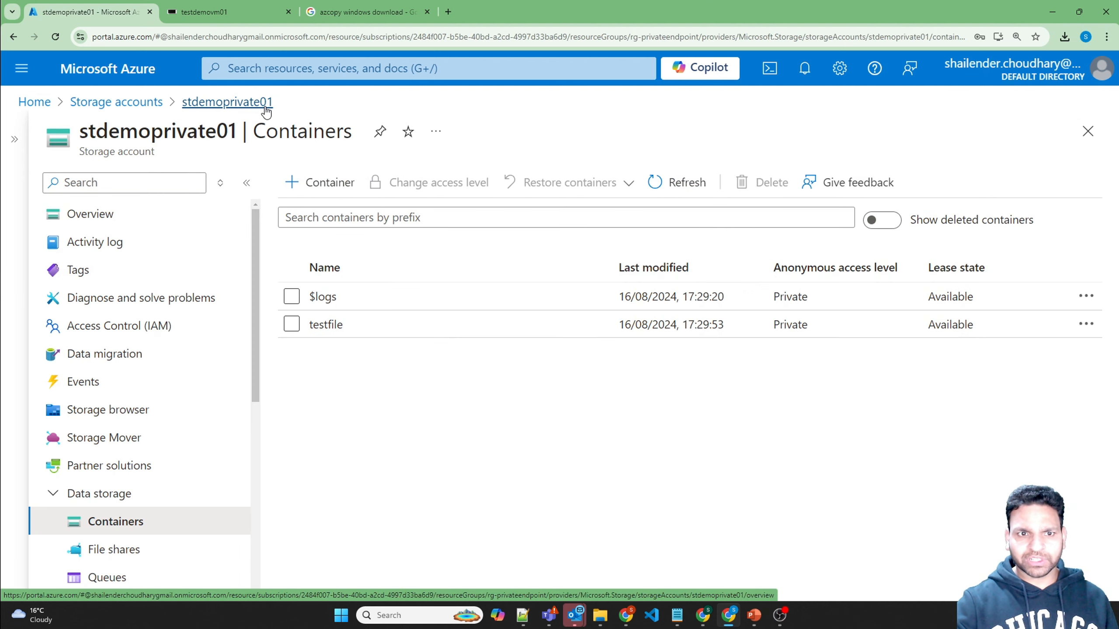
{"action": "scroll", "coordinate": [196, 284], "scroll_direction": "down", "scroll_amount": 5}
{"action": "scroll", "coordinate": [198, 288], "scroll_direction": "down", "scroll_amount": 4}
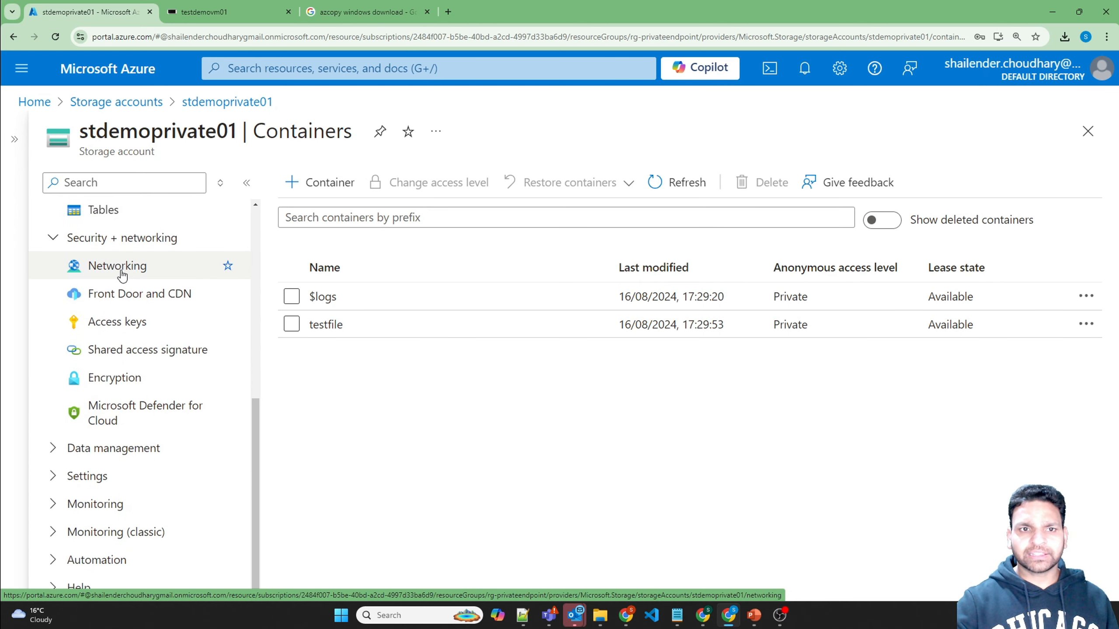
{"action": "left_click", "coordinate": [126, 266]}
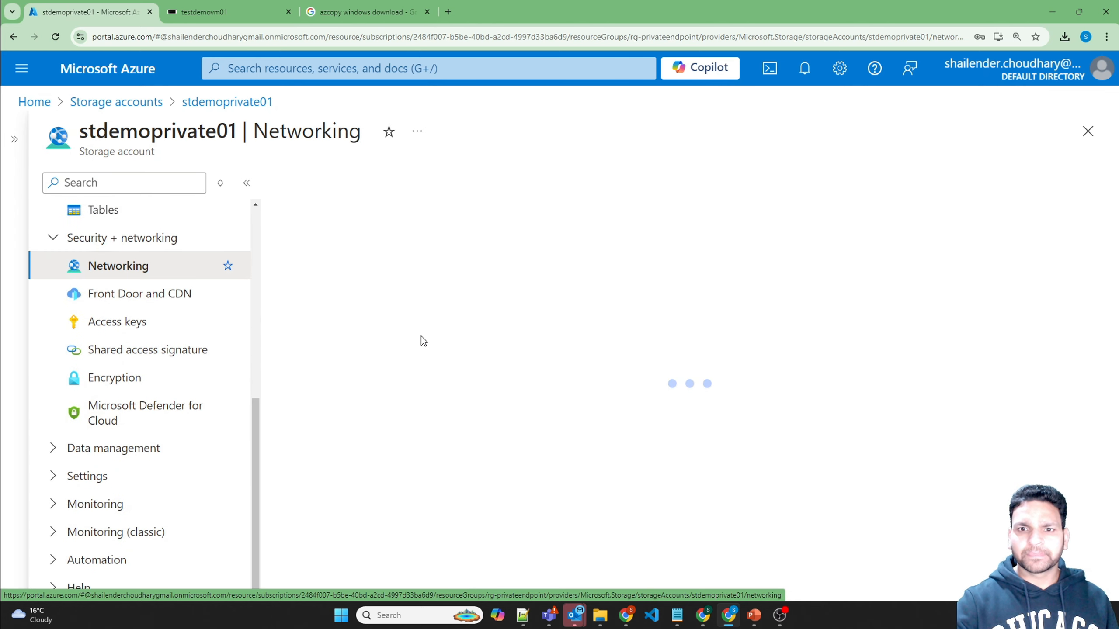
{"action": "left_click", "coordinate": [326, 331]}
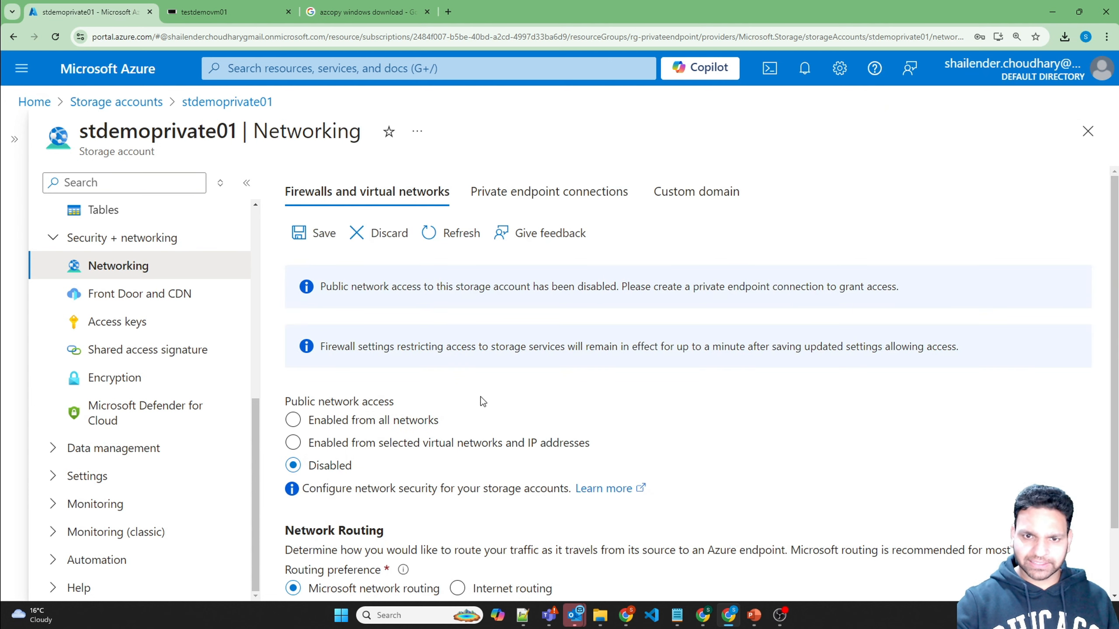
{"action": "scroll", "coordinate": [481, 397], "scroll_direction": "down", "scroll_amount": 2}
{"action": "scroll", "coordinate": [375, 356], "scroll_direction": "up", "scroll_amount": 2}
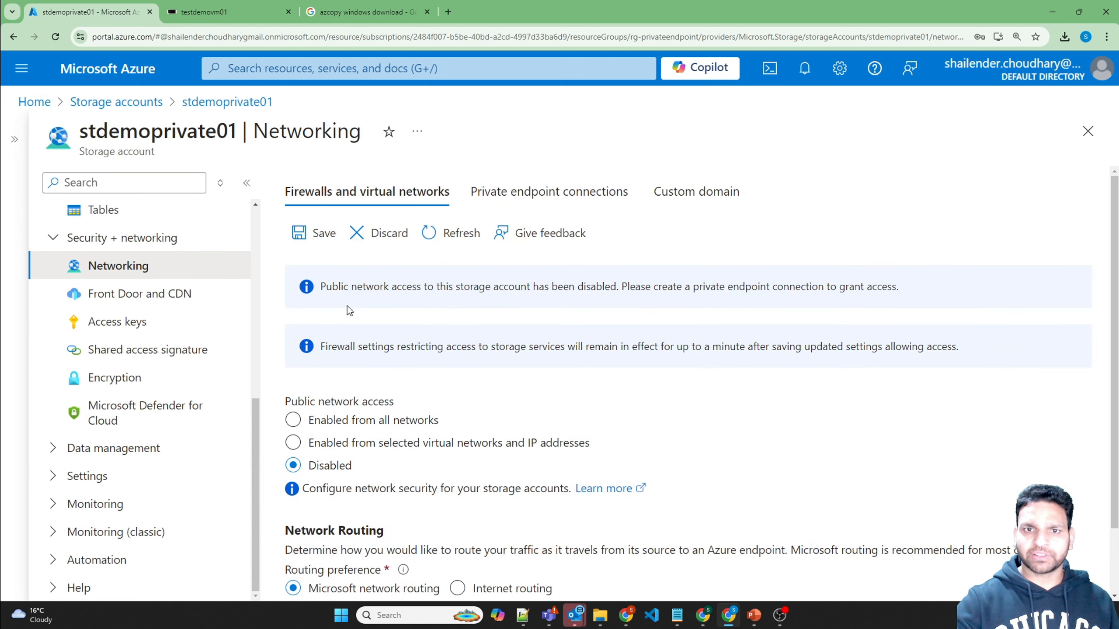
{"action": "left_click", "coordinate": [314, 238]}
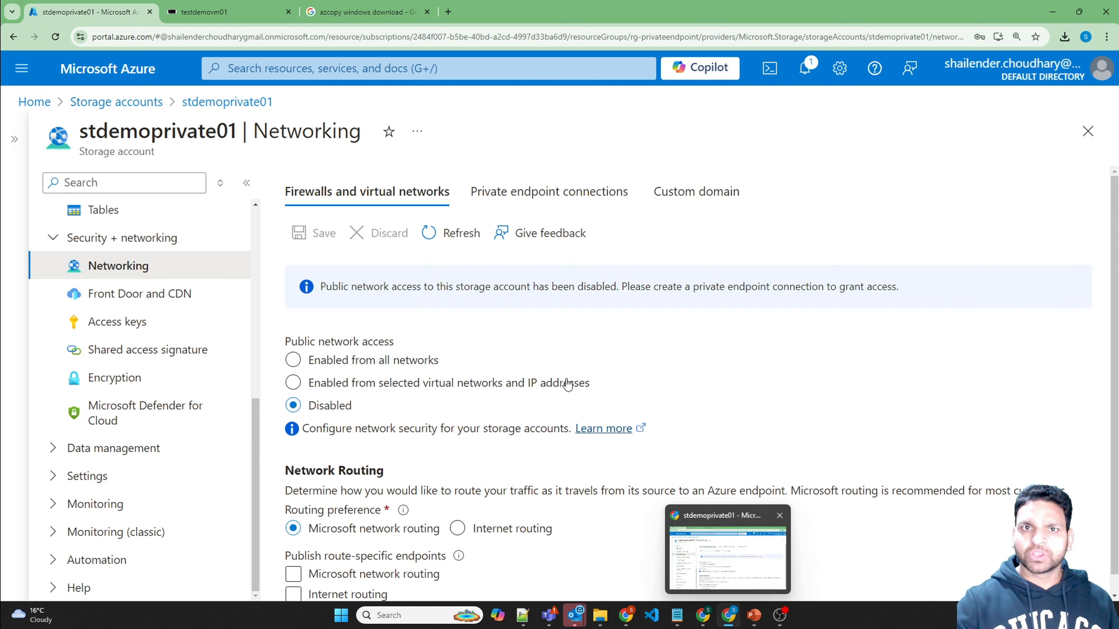
Step: Rerun the azcopy upload on the VM and observe the 403 AuthorizationFailure error
{"action": "left_click", "coordinate": [229, 12]}
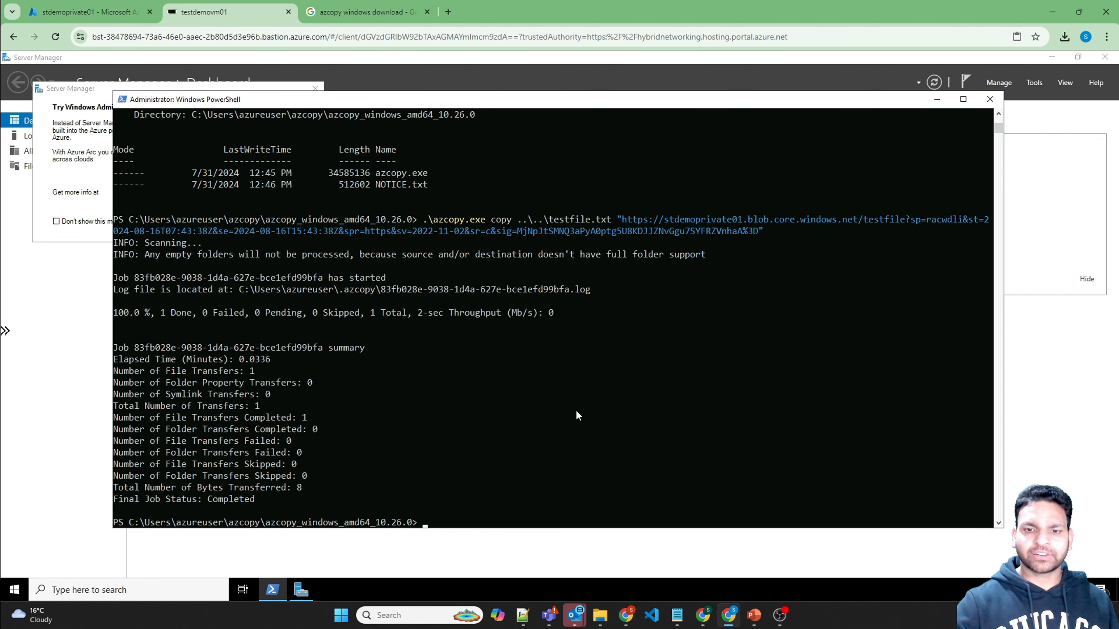
{"action": "key", "text": "Up"}
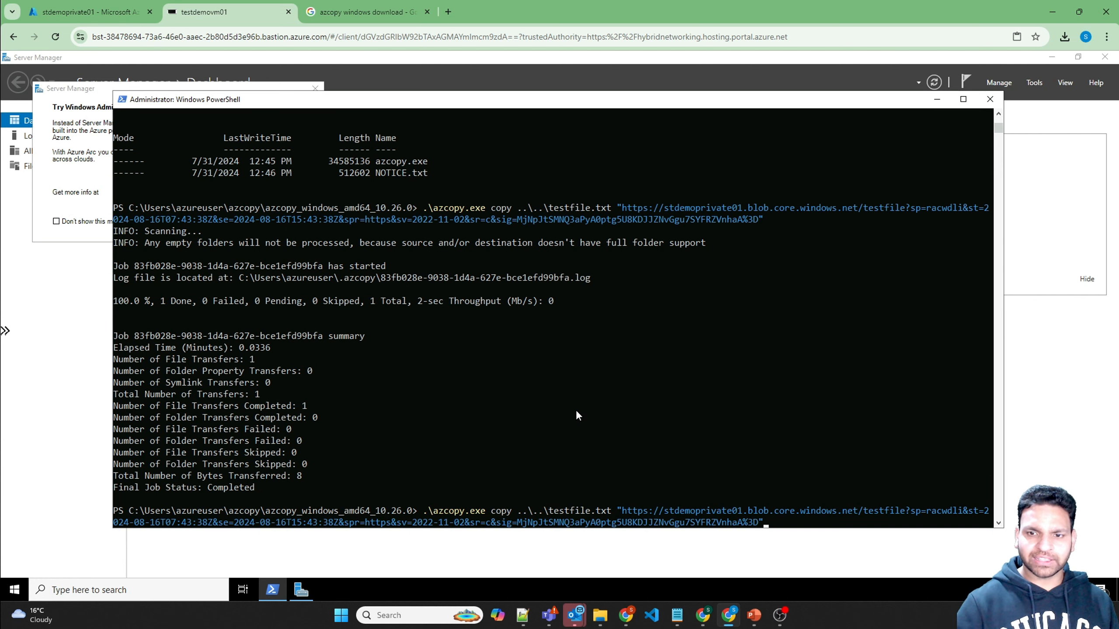
{"action": "key", "text": "Return"}
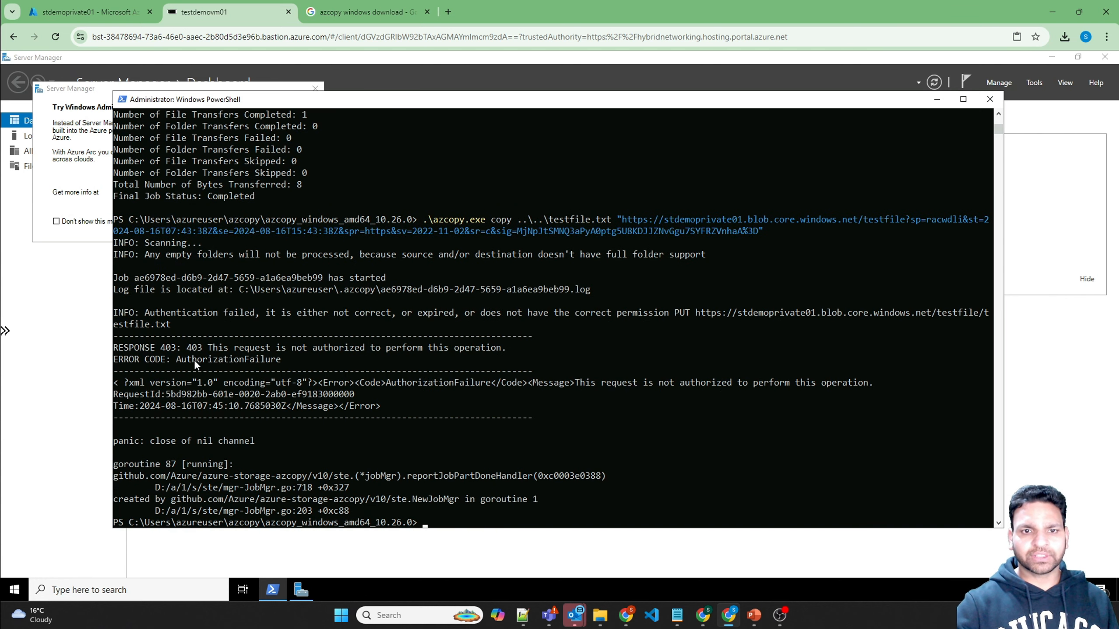
{"action": "left_click_drag", "start_coordinate": [176, 356], "coordinate": [275, 366]}
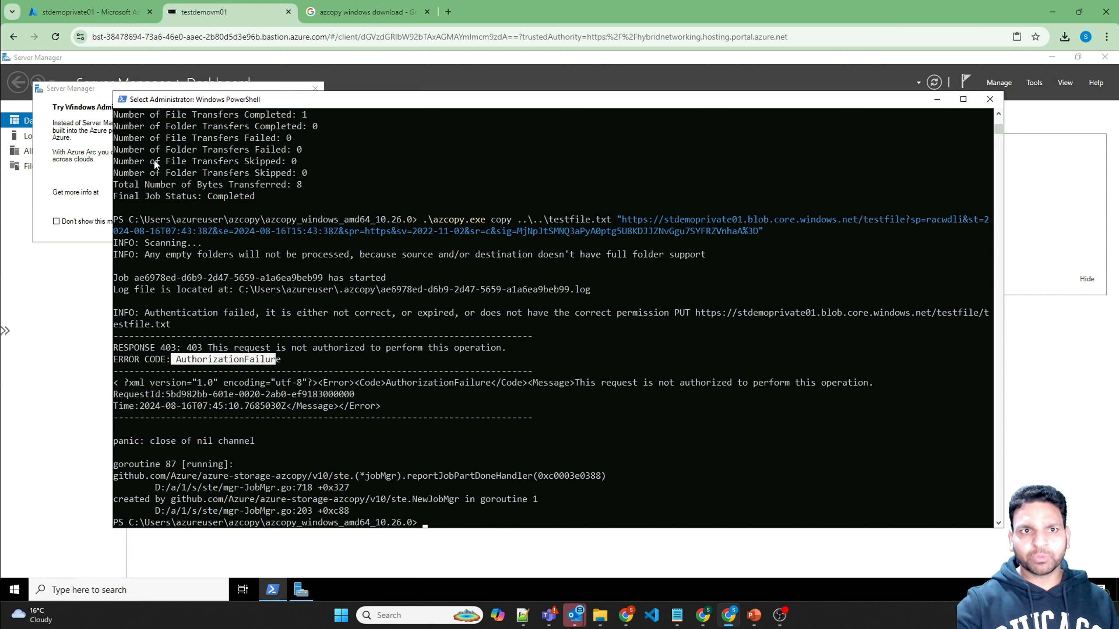
{"action": "left_click", "coordinate": [89, 12]}
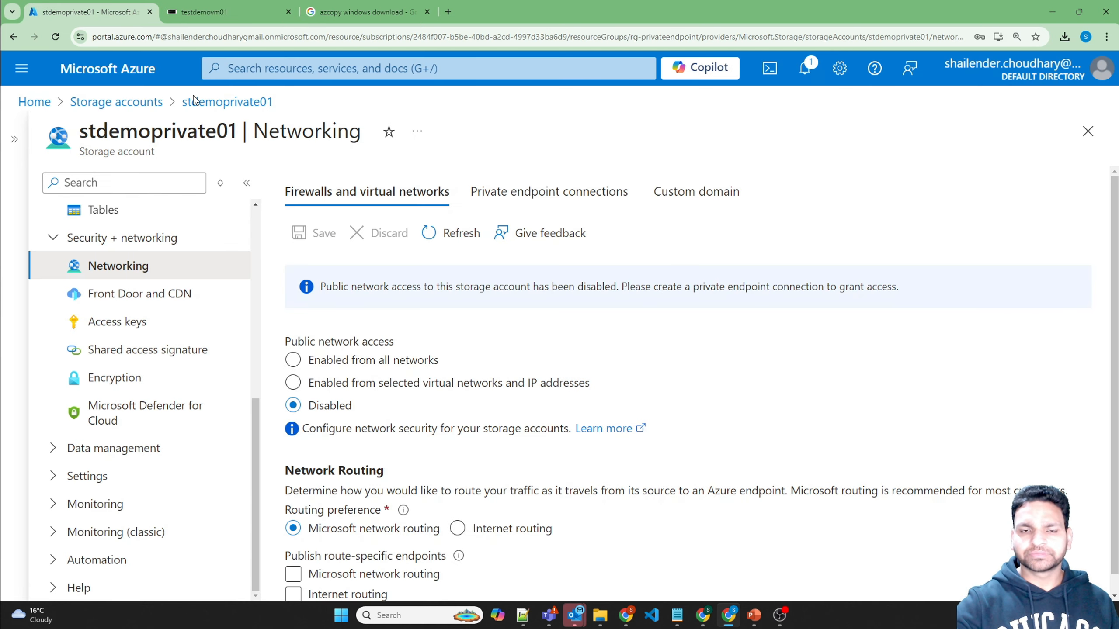
Step: Start a new private endpoint named st-privateendpoint, with NIC st-privateendpoint-nic, and proceed to Resource
{"action": "left_click", "coordinate": [572, 192]}
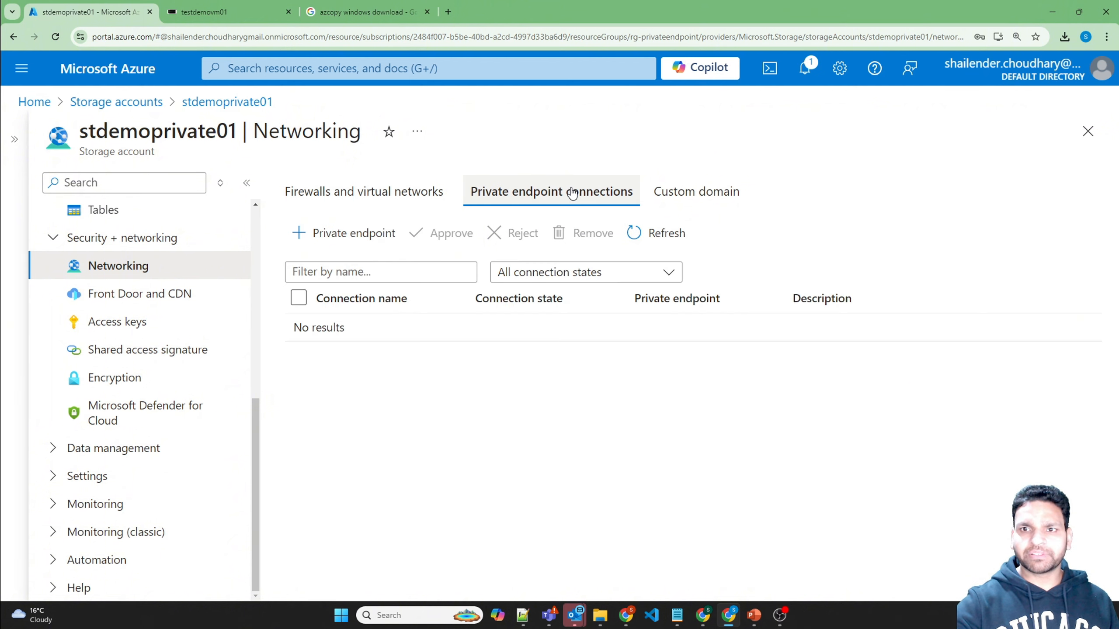
{"action": "left_click", "coordinate": [340, 234]}
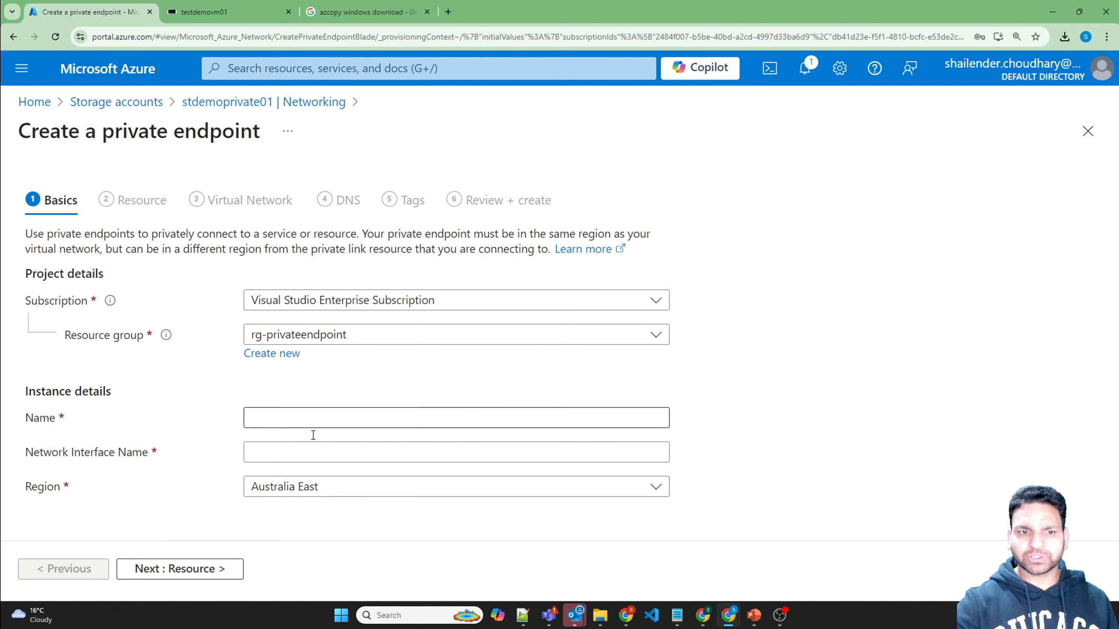
{"action": "left_click", "coordinate": [314, 414]}
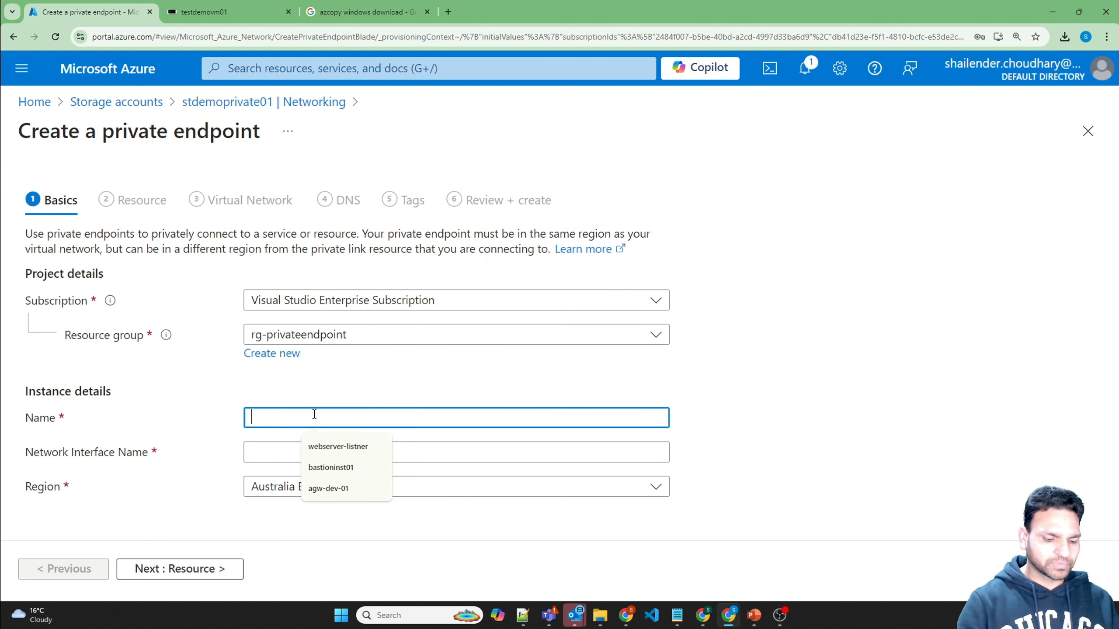
{"action": "type", "text": "st-p"}
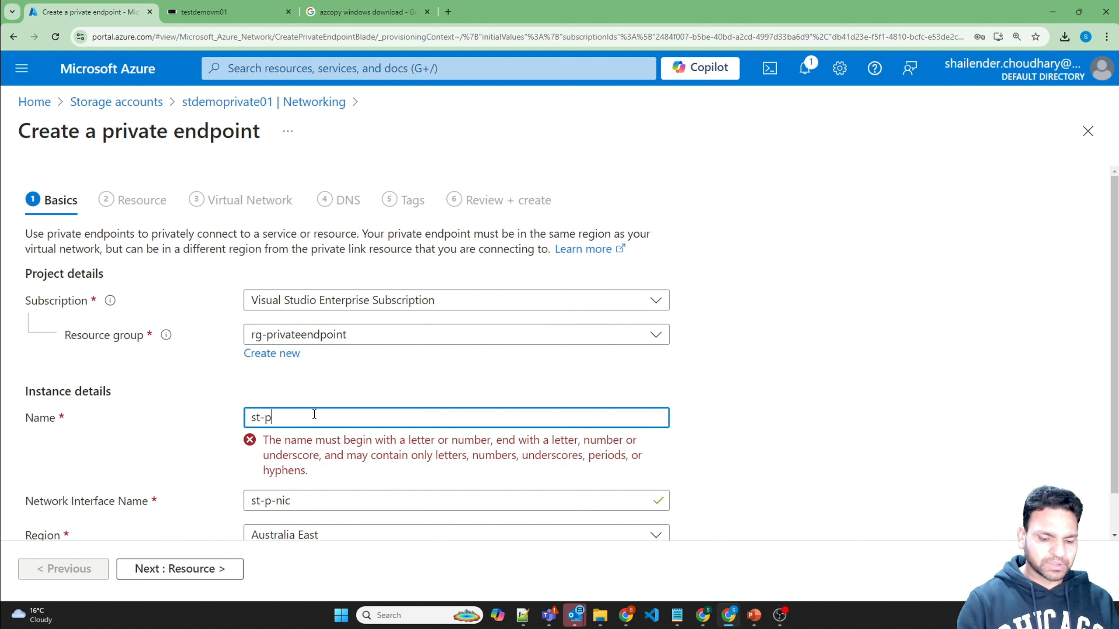
{"action": "type", "text": "rivateend"}
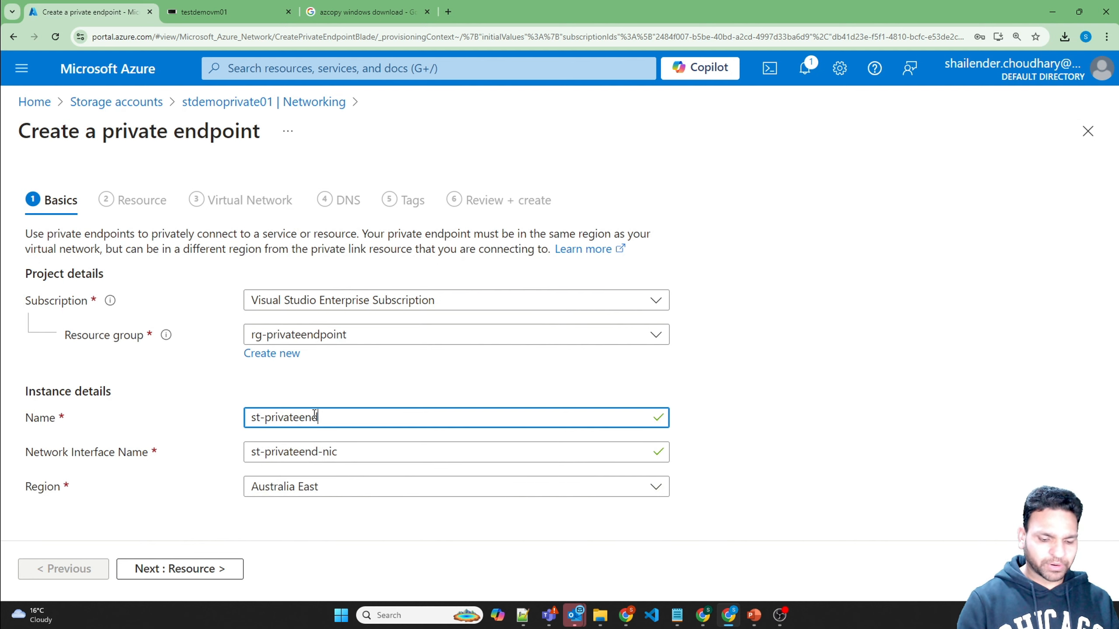
{"action": "type", "text": "point"}
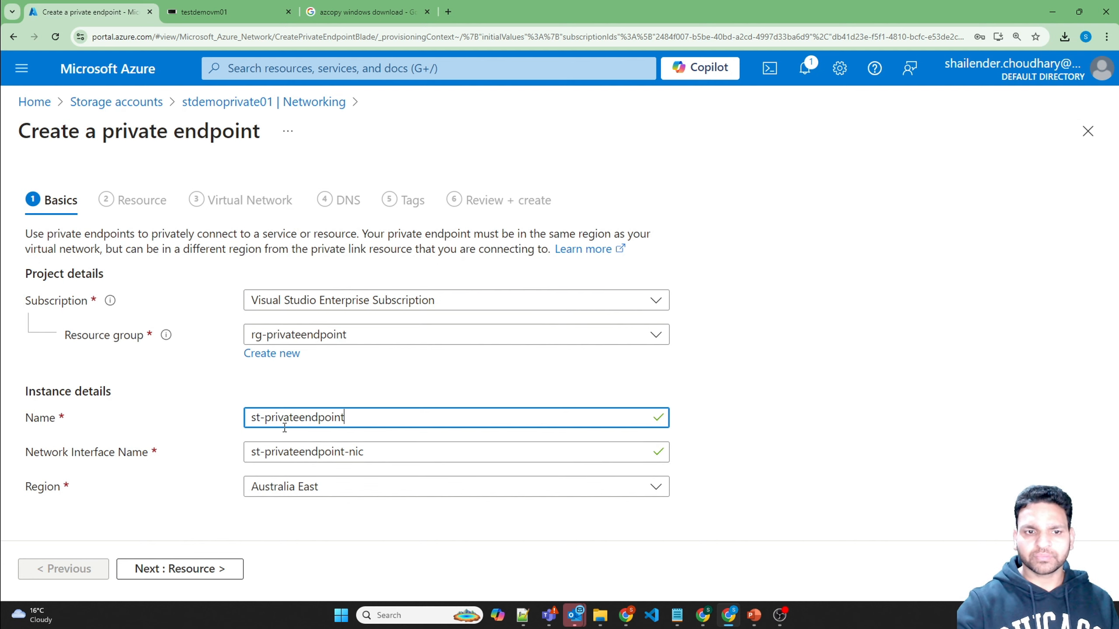
{"action": "left_click_drag", "start_coordinate": [252, 453], "coordinate": [367, 455]}
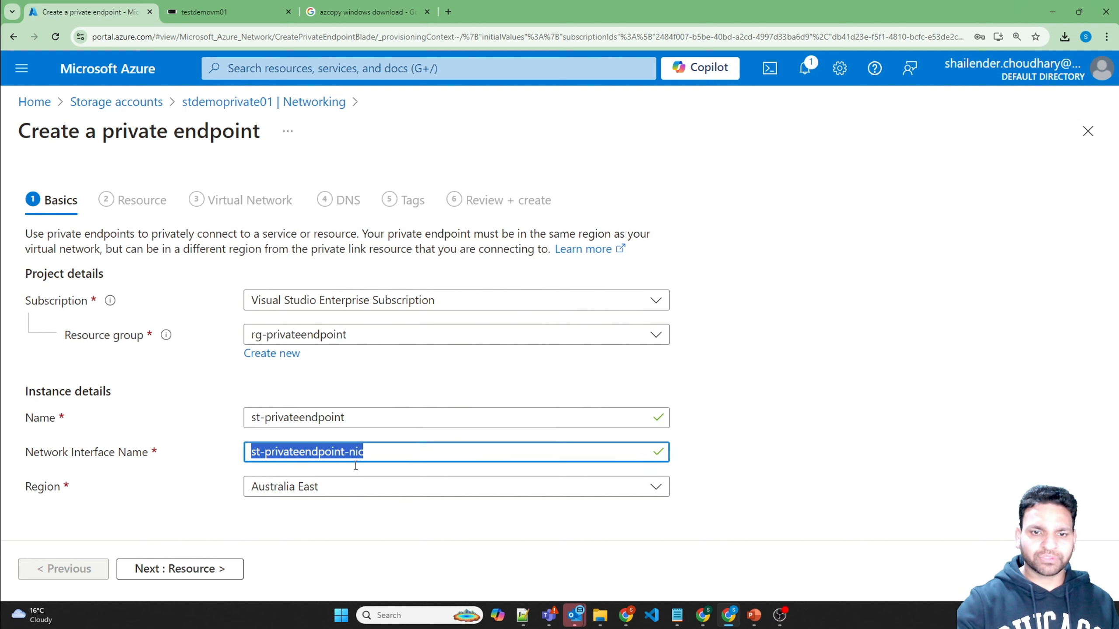
{"action": "left_click", "coordinate": [200, 567]}
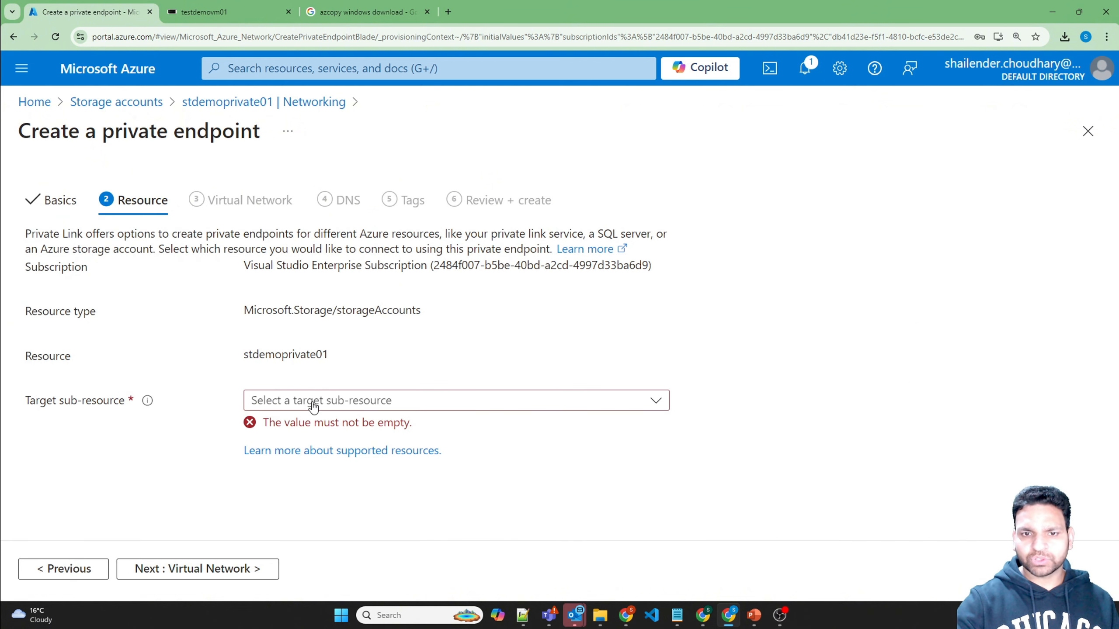
Step: Target the blob sub-resource and keep the vnet-aus-01/subnet01 network settings
{"action": "left_click", "coordinate": [314, 406]}
{"action": "left_click", "coordinate": [267, 239]}
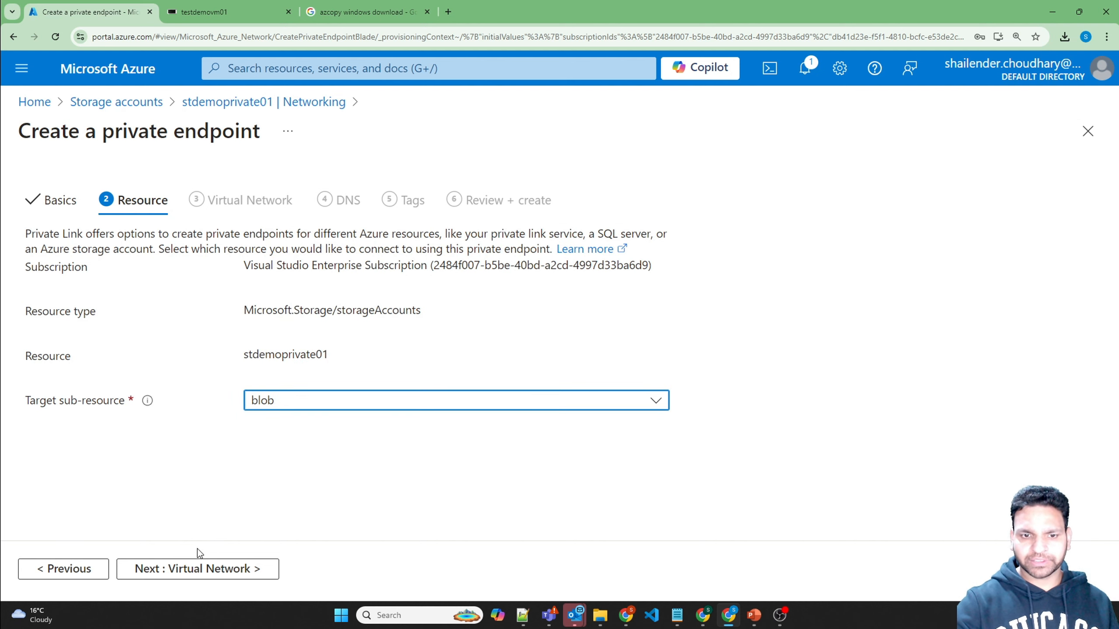
{"action": "left_click", "coordinate": [200, 568]}
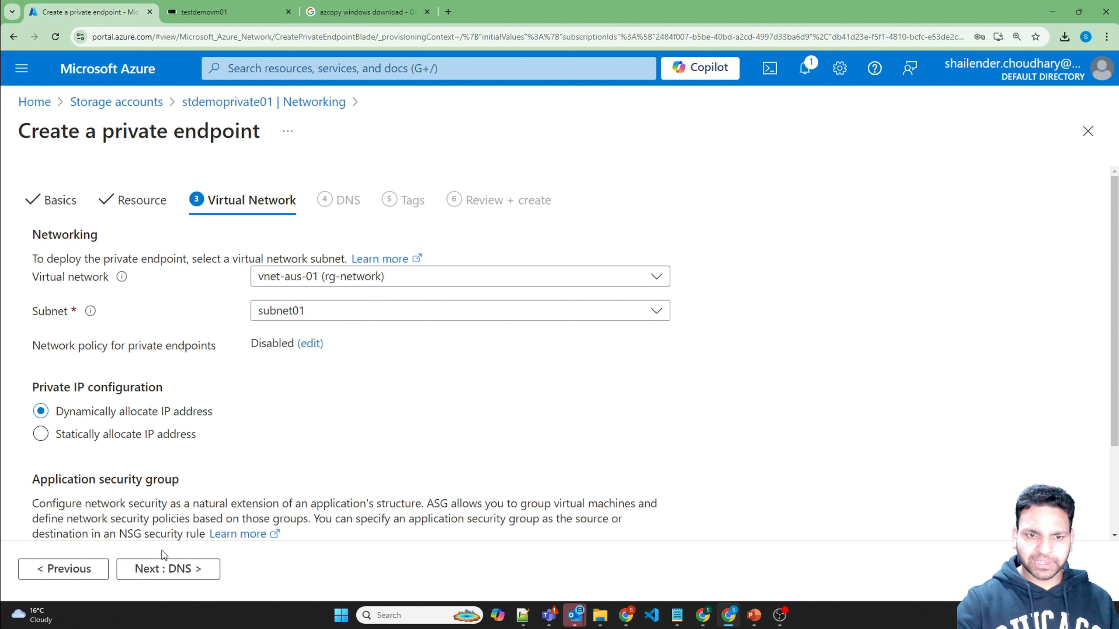
{"action": "left_click", "coordinate": [168, 569]}
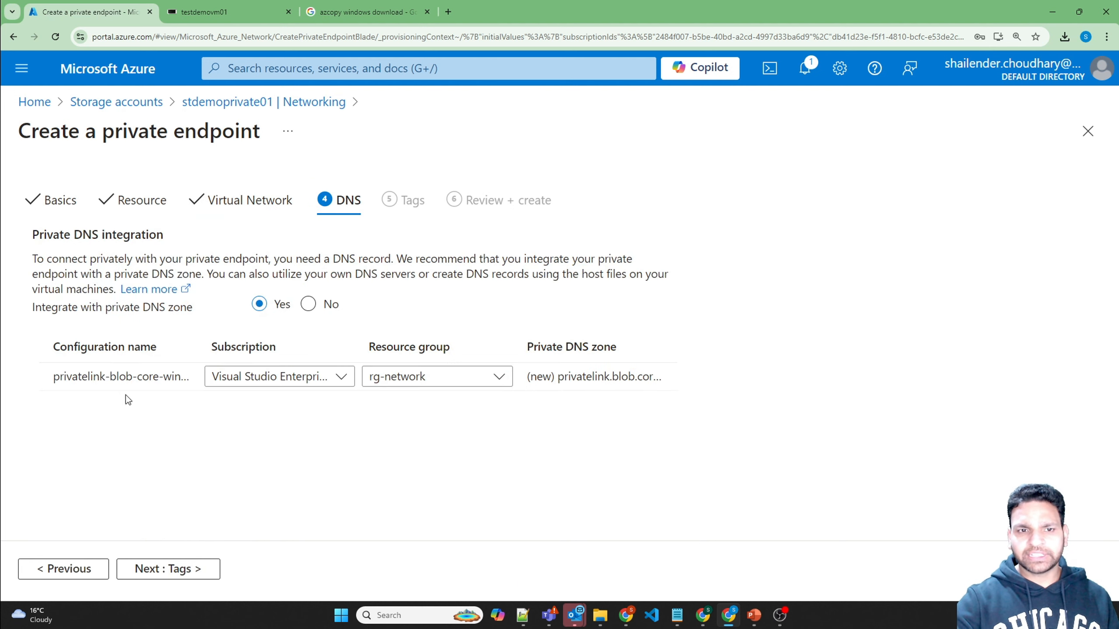
Step: Keep private DNS integration in rg-network with a new privatelink.blob.core.windows.net zone
{"action": "left_click_drag", "start_coordinate": [50, 376], "coordinate": [223, 384]}
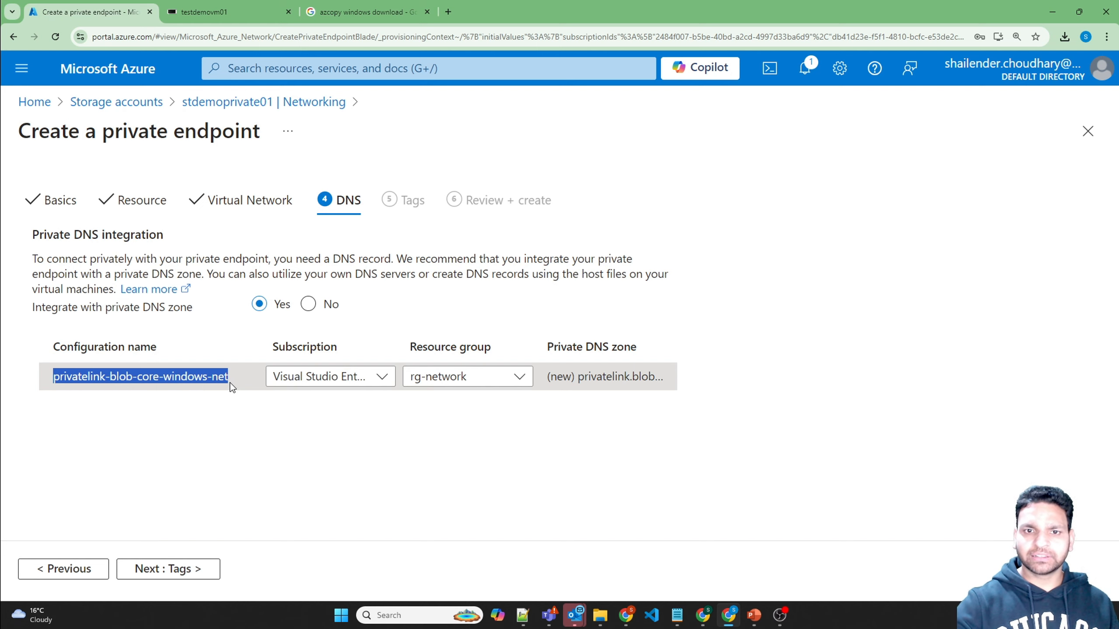
{"action": "left_click", "coordinate": [337, 375]}
{"action": "left_click", "coordinate": [339, 380]}
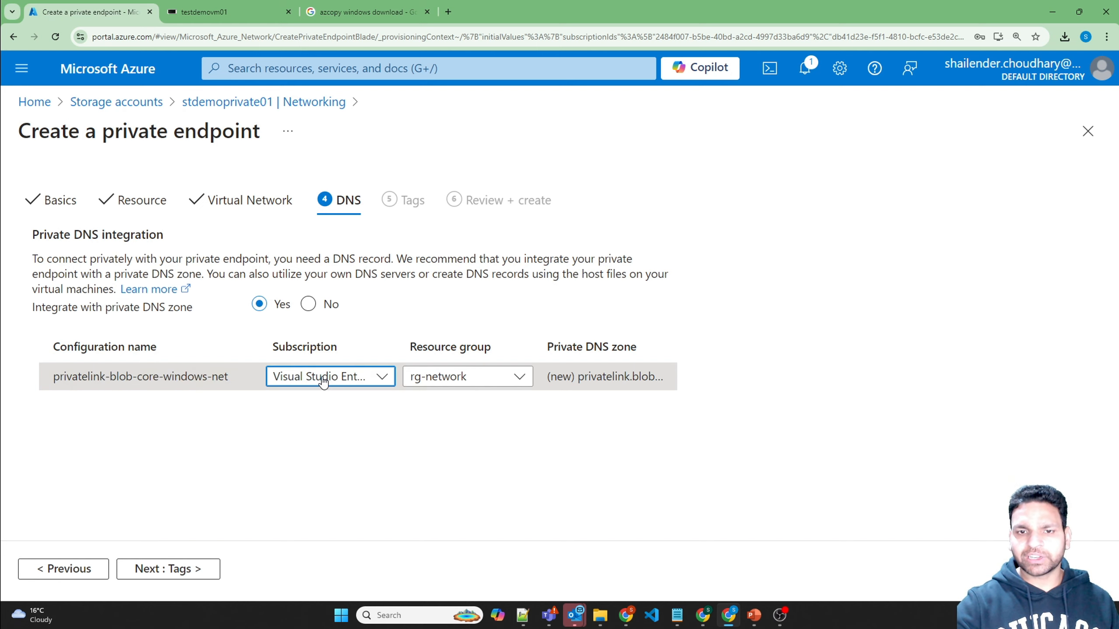
{"action": "left_click", "coordinate": [490, 379]}
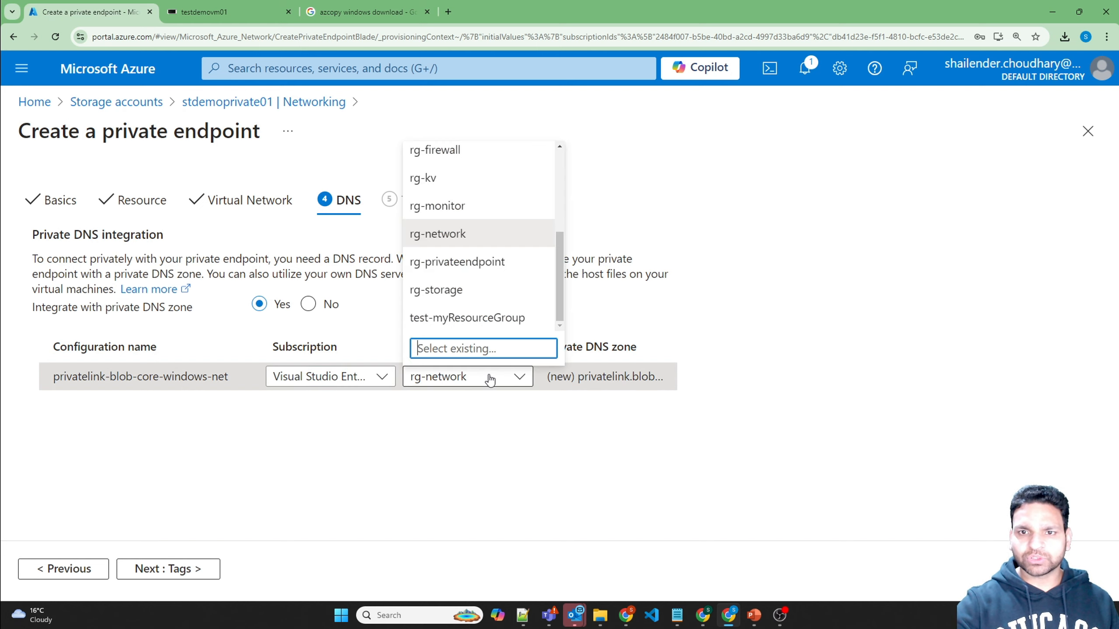
{"action": "left_click", "coordinate": [490, 380]}
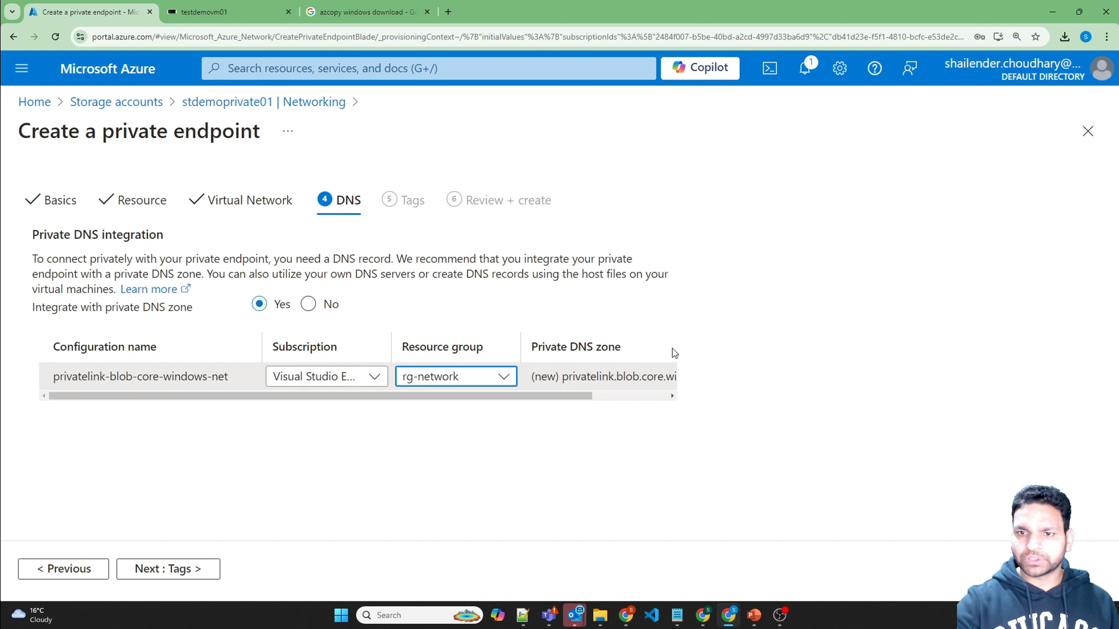
{"action": "double_click", "coordinate": [541, 373]}
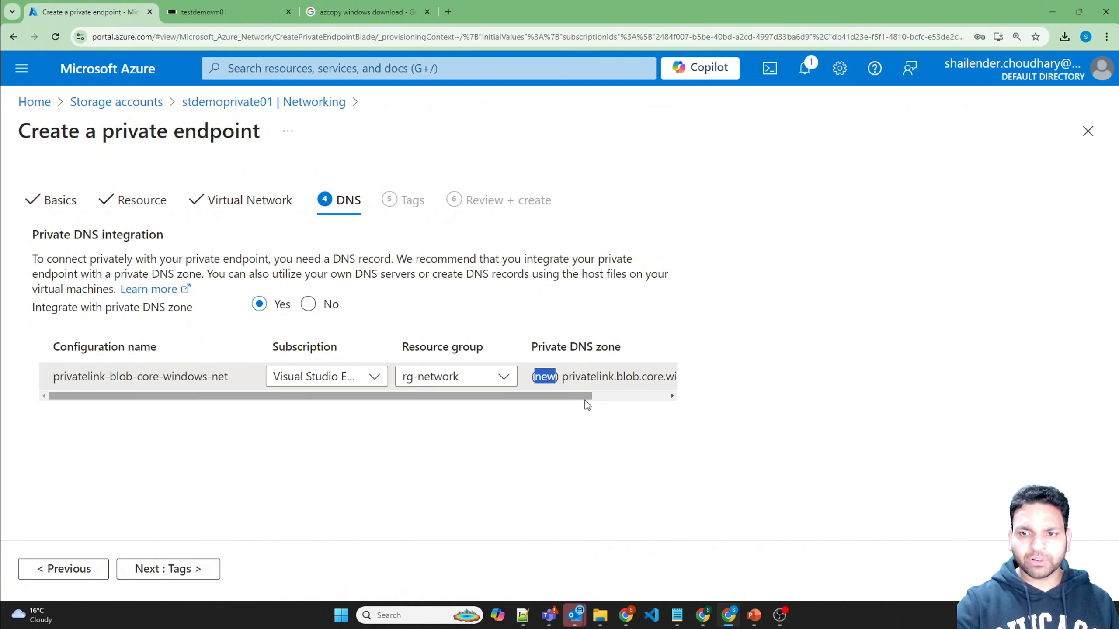
{"action": "left_click_drag", "start_coordinate": [584, 397], "coordinate": [663, 395]}
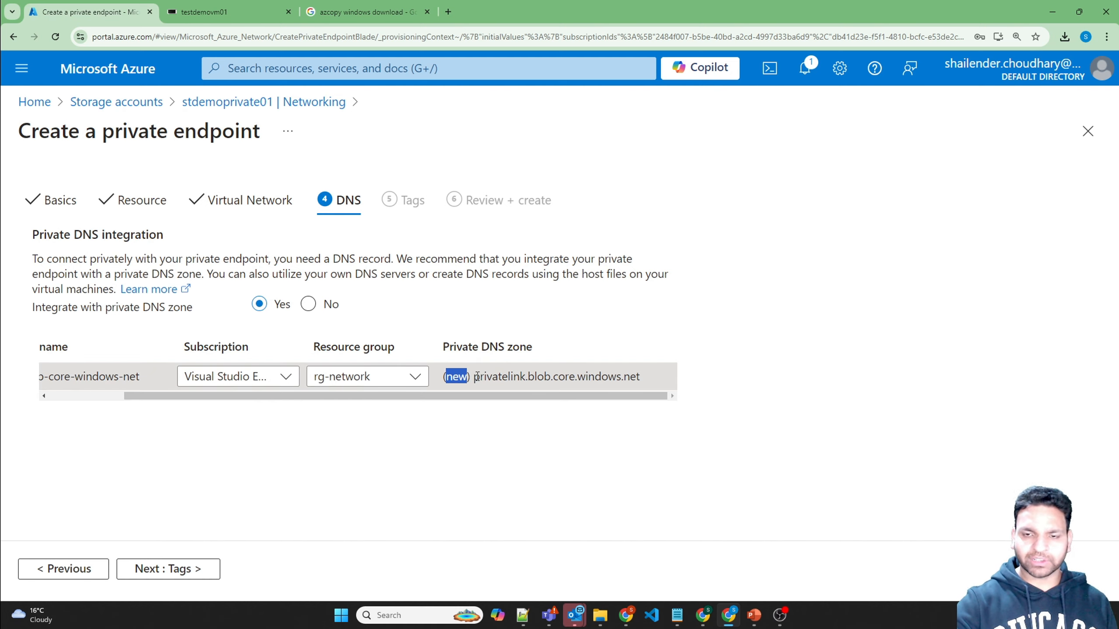
{"action": "left_click_drag", "start_coordinate": [473, 378], "coordinate": [642, 380]}
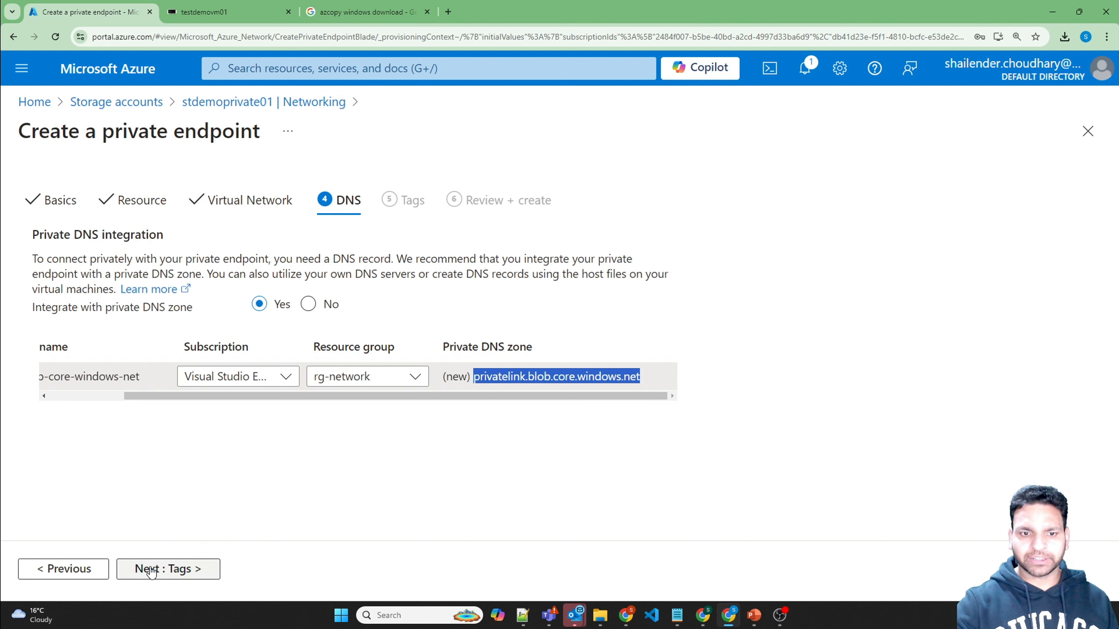
{"action": "left_click", "coordinate": [176, 571]}
Step: Create the st-privateendpoint endpoint and open it from the deployment details
{"action": "left_click", "coordinate": [198, 573]}
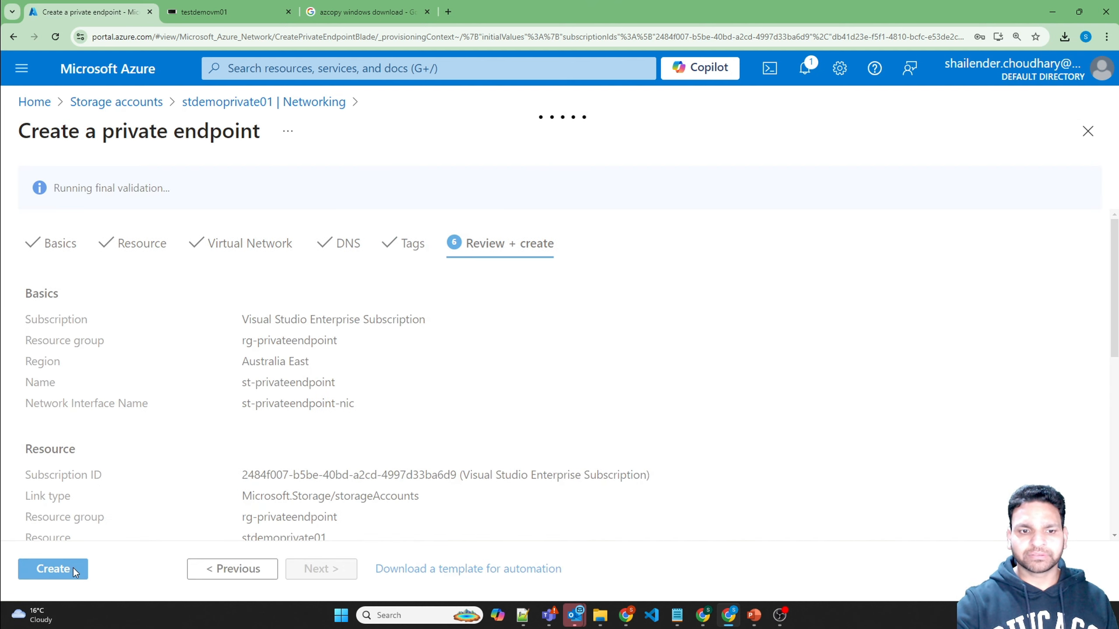
{"action": "left_click", "coordinate": [72, 568]}
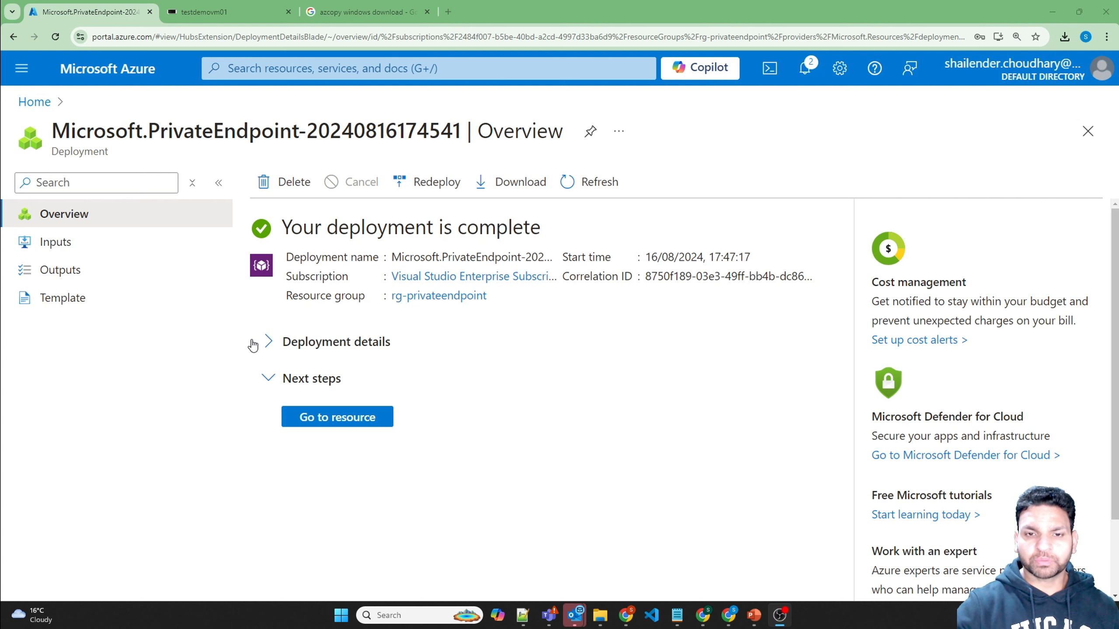
{"action": "left_click", "coordinate": [268, 343]}
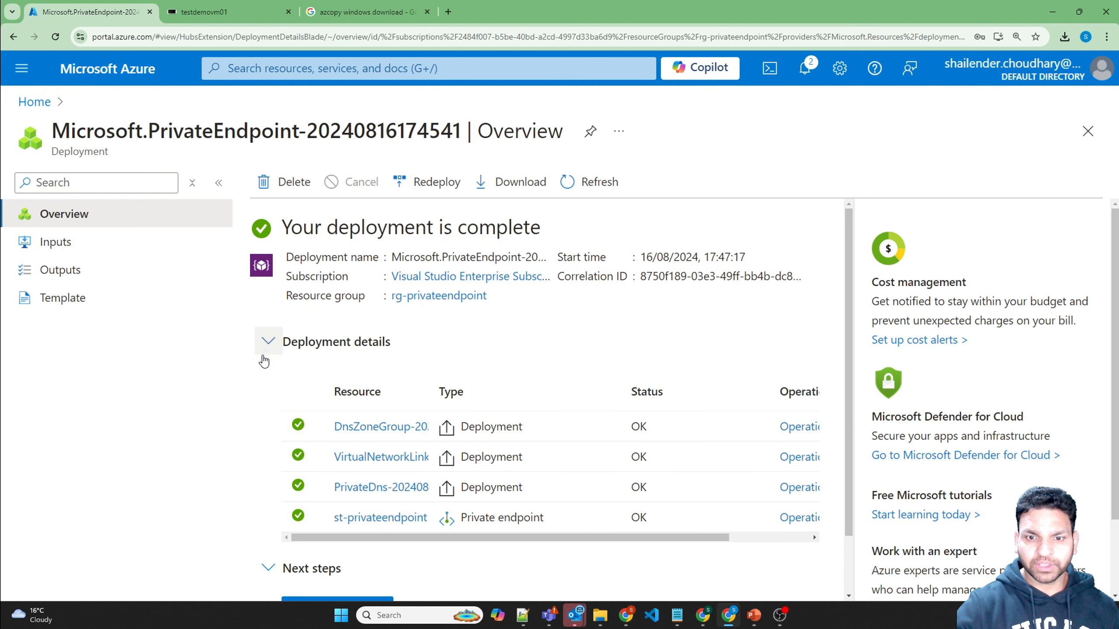
{"action": "mouse_move", "coordinate": [400, 524]}
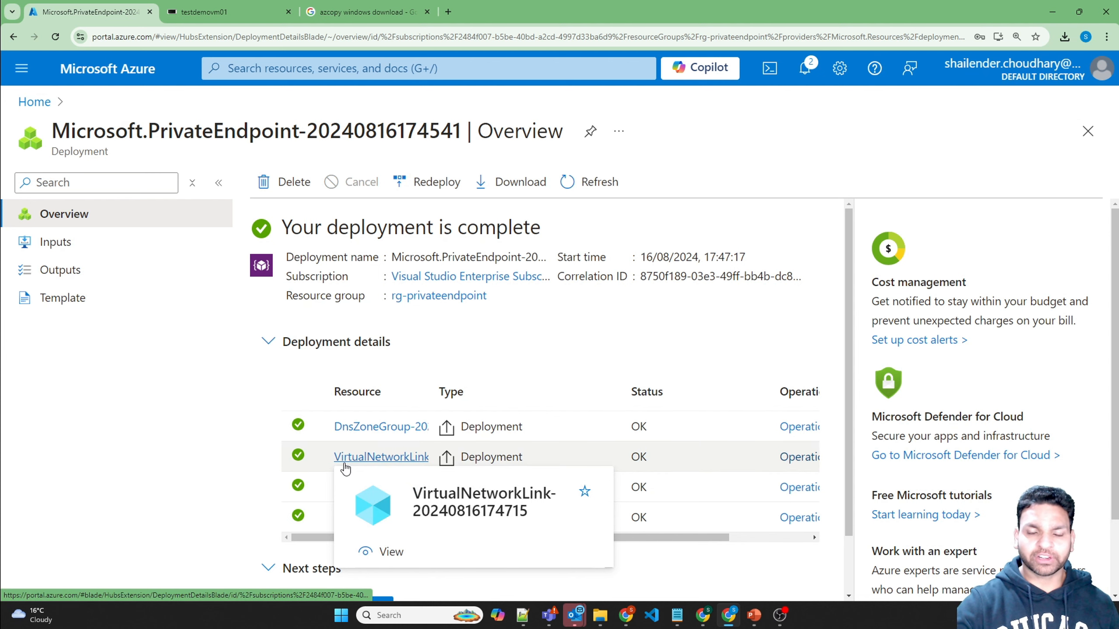
{"action": "scroll", "coordinate": [242, 489], "scroll_direction": "down", "scroll_amount": 2}
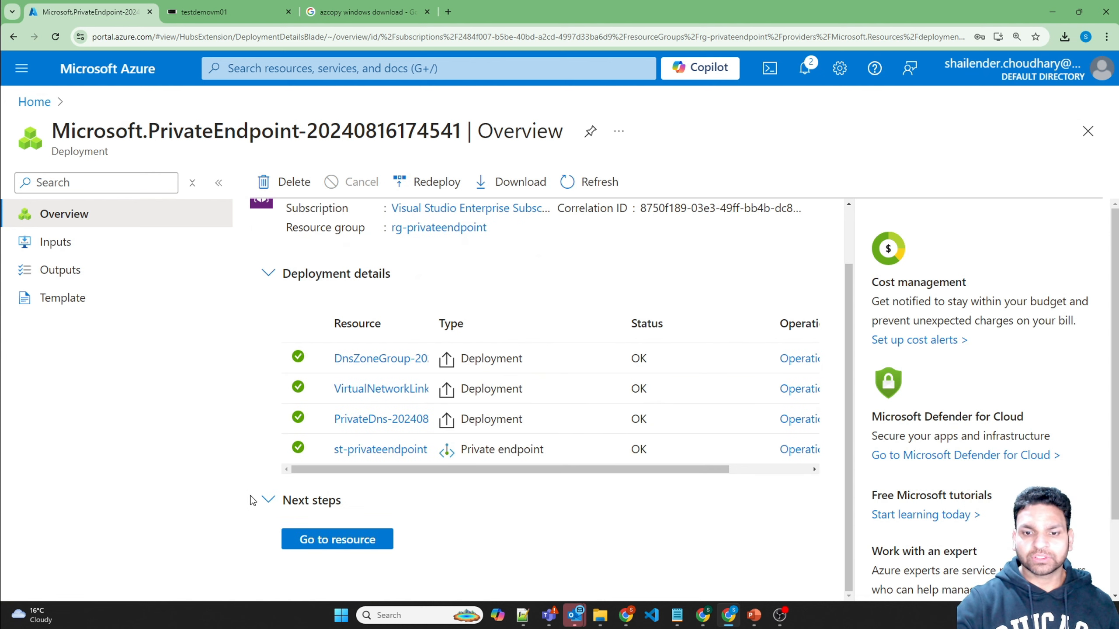
{"action": "left_click", "coordinate": [355, 540]}
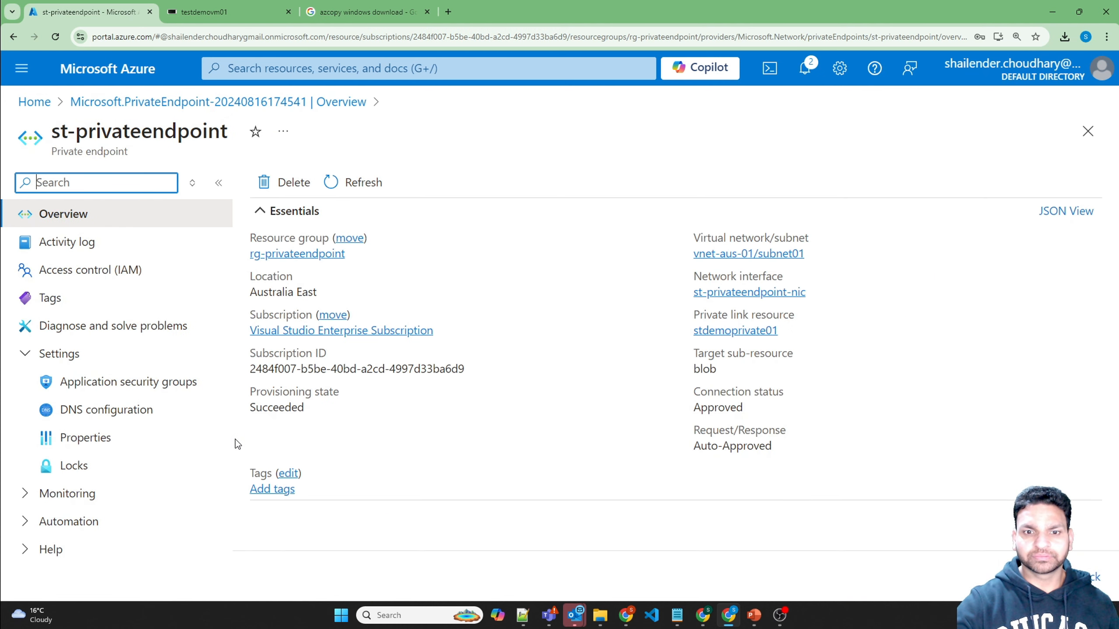
Step: Check the endpoint's DNS configuration (IP 10.0.0.5) and open the privatelink.blob.core.windows.net zone
{"action": "left_click", "coordinate": [110, 418]}
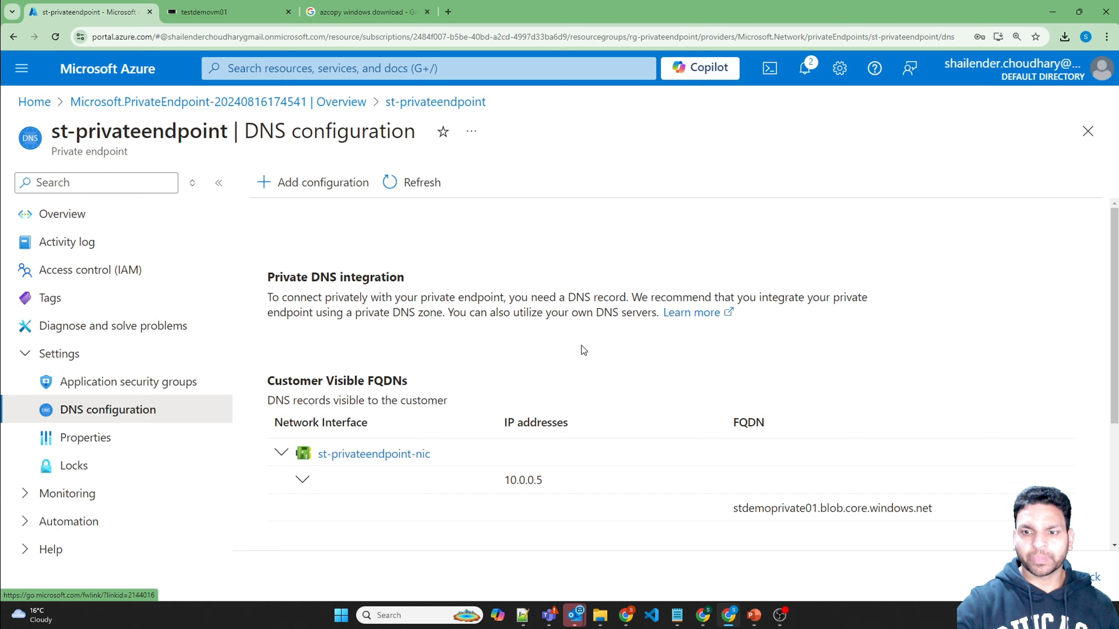
{"action": "scroll", "coordinate": [586, 353], "scroll_direction": "down", "scroll_amount": 3}
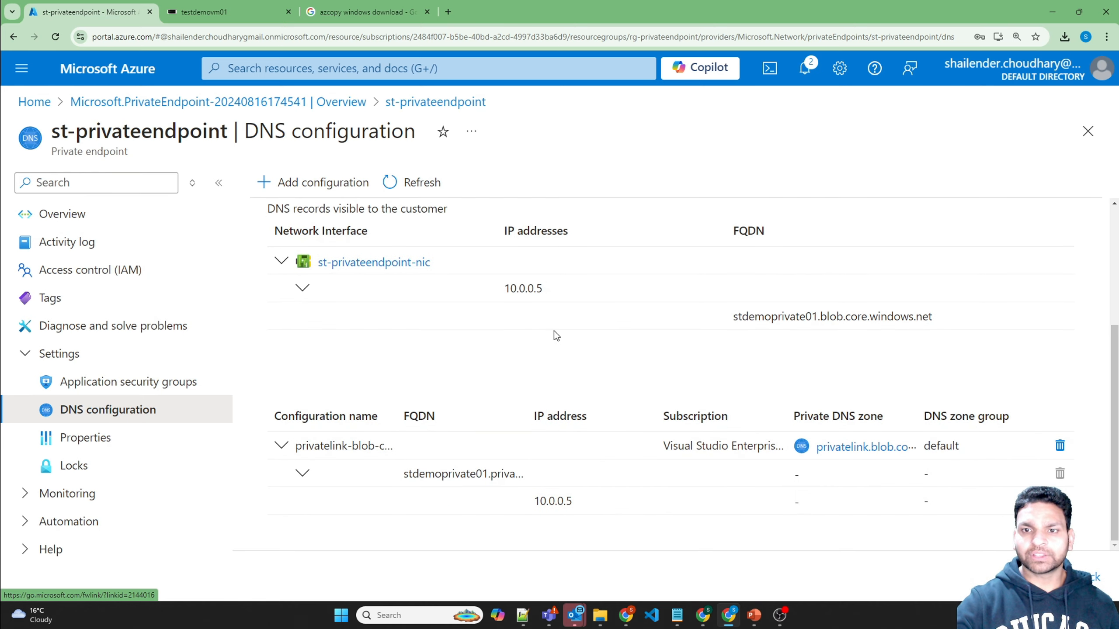
{"action": "double_click", "coordinate": [519, 290]}
{"action": "left_click_drag", "start_coordinate": [441, 264], "coordinate": [315, 265]}
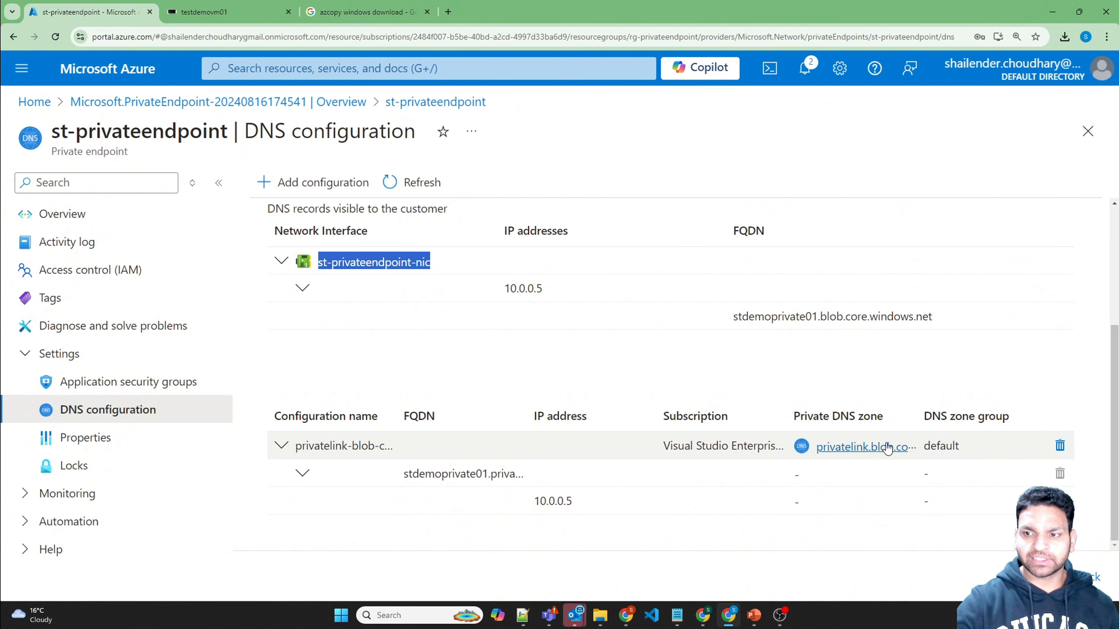
{"action": "left_click_drag", "start_coordinate": [931, 416], "coordinate": [983, 418]}
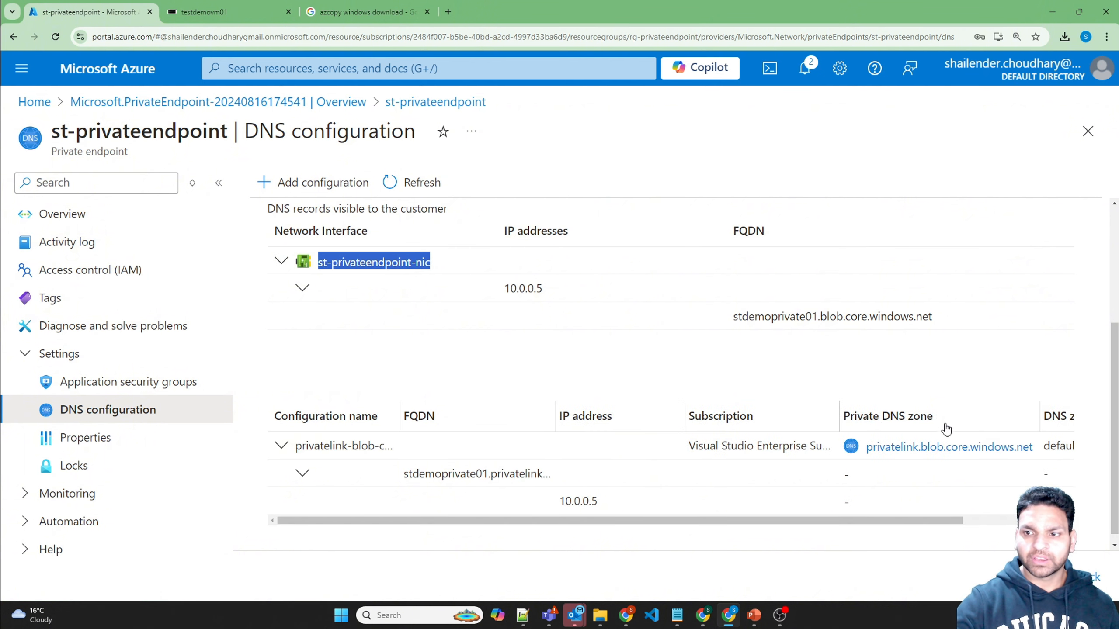
{"action": "left_click", "coordinate": [926, 448]}
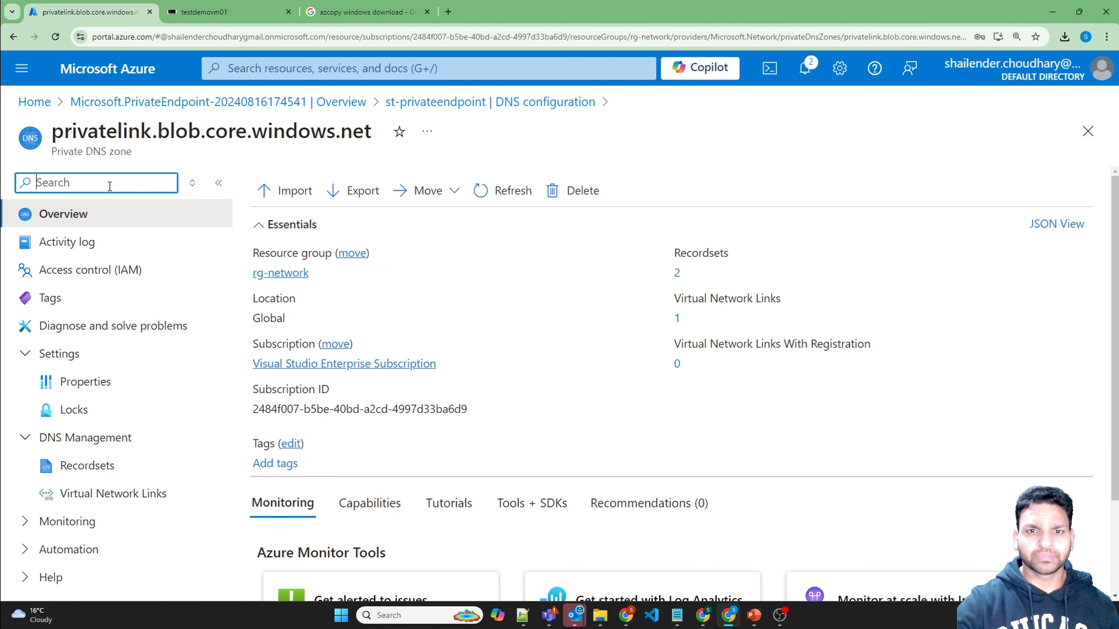
Step: Inspect the zone's stdemoprivate01 A record pointing to 10.0.0.5
{"action": "left_click", "coordinate": [102, 466]}
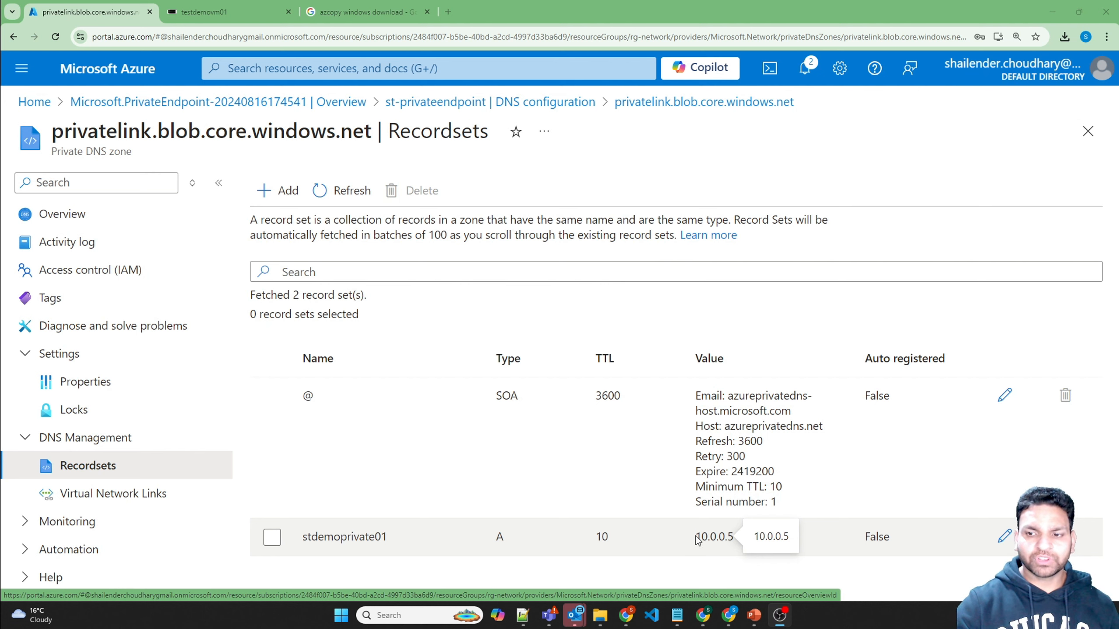
{"action": "left_click_drag", "start_coordinate": [696, 537], "coordinate": [734, 537]}
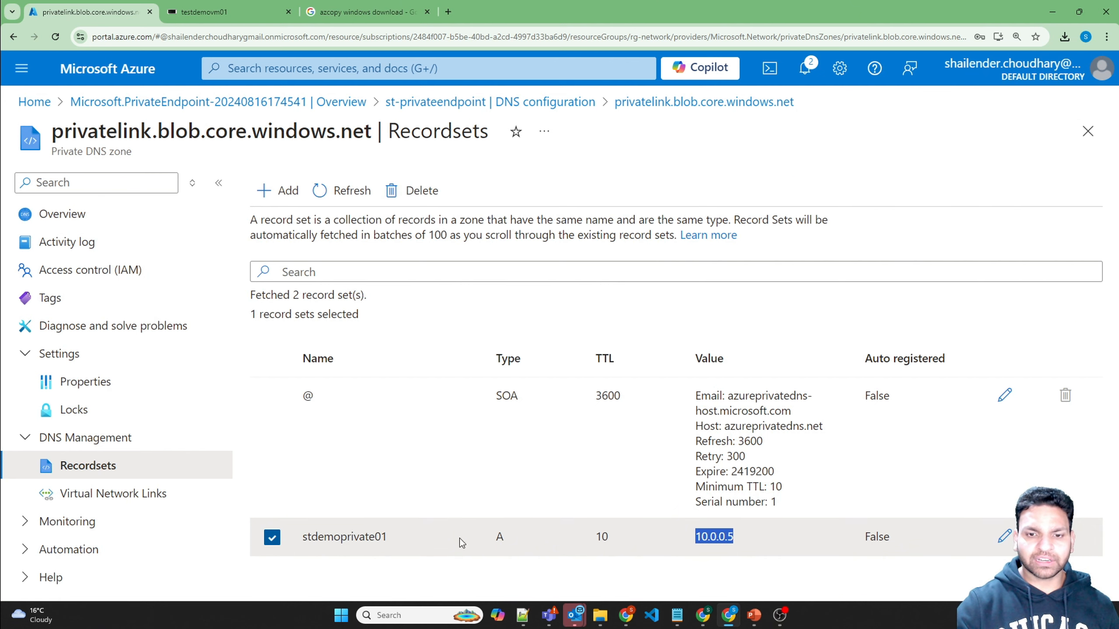
{"action": "double_click", "coordinate": [368, 541]}
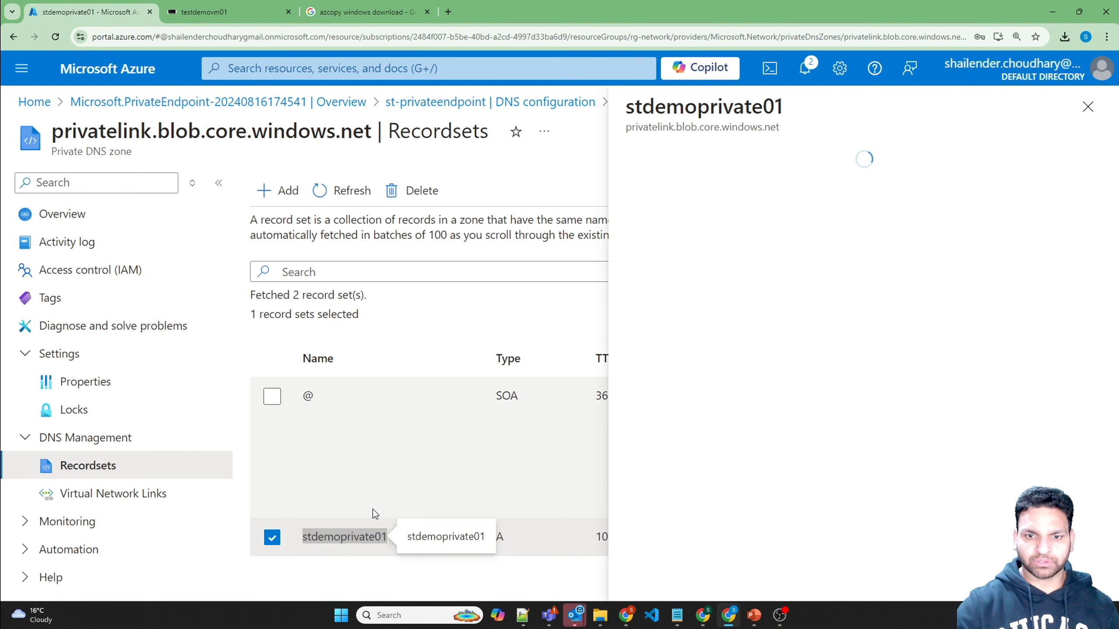
{"action": "left_click", "coordinate": [1087, 106]}
Step: Confirm the zone's virtual network link to vnet-aus-01 and return to the VM session
{"action": "left_click", "coordinate": [134, 494]}
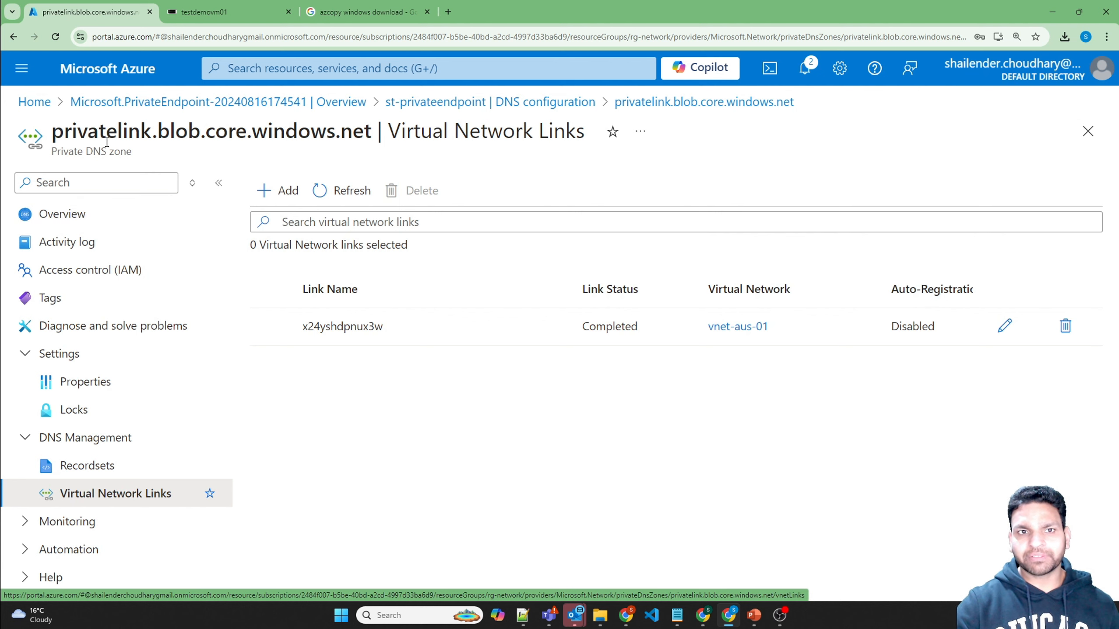
{"action": "left_click", "coordinate": [777, 330]}
{"action": "left_click_drag", "start_coordinate": [777, 329], "coordinate": [707, 335]}
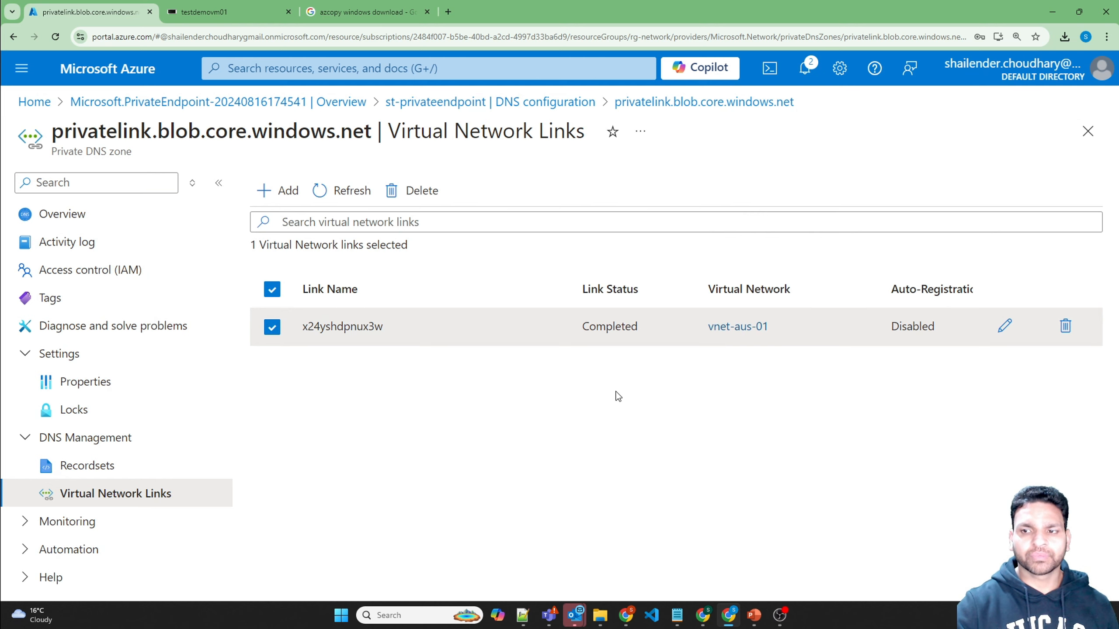
{"action": "left_click_drag", "start_coordinate": [772, 326], "coordinate": [707, 331]}
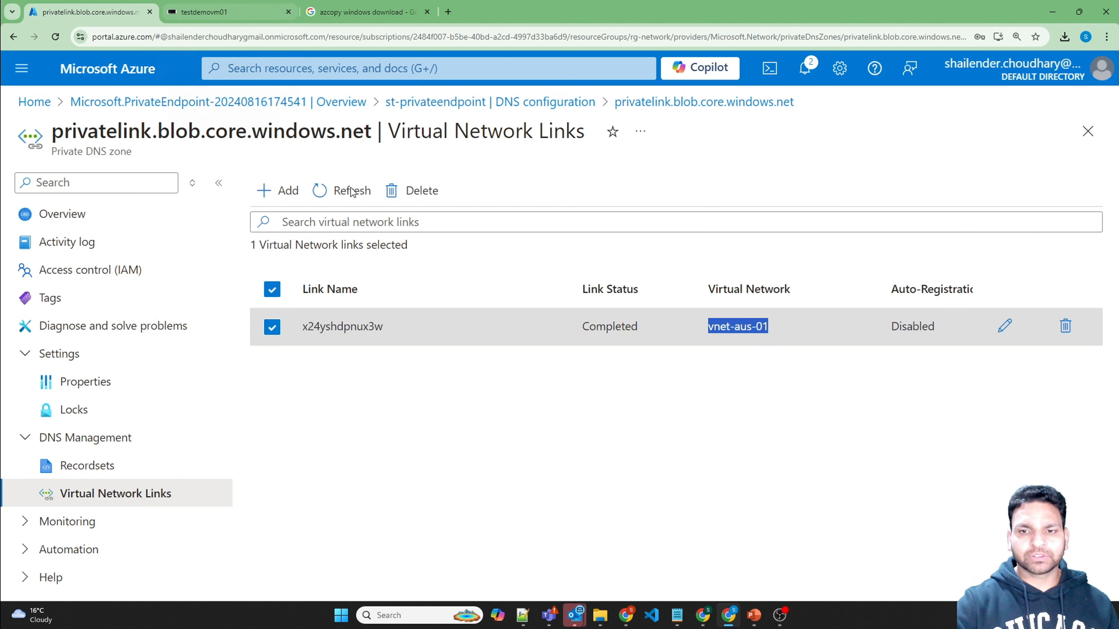
{"action": "left_click", "coordinate": [222, 13]}
Step: Rerun nslookup for stdemoprivate01.blob.core.windows.net, confirming it now resolves to private 10.0.0.5
{"action": "left_click", "coordinate": [654, 405]}
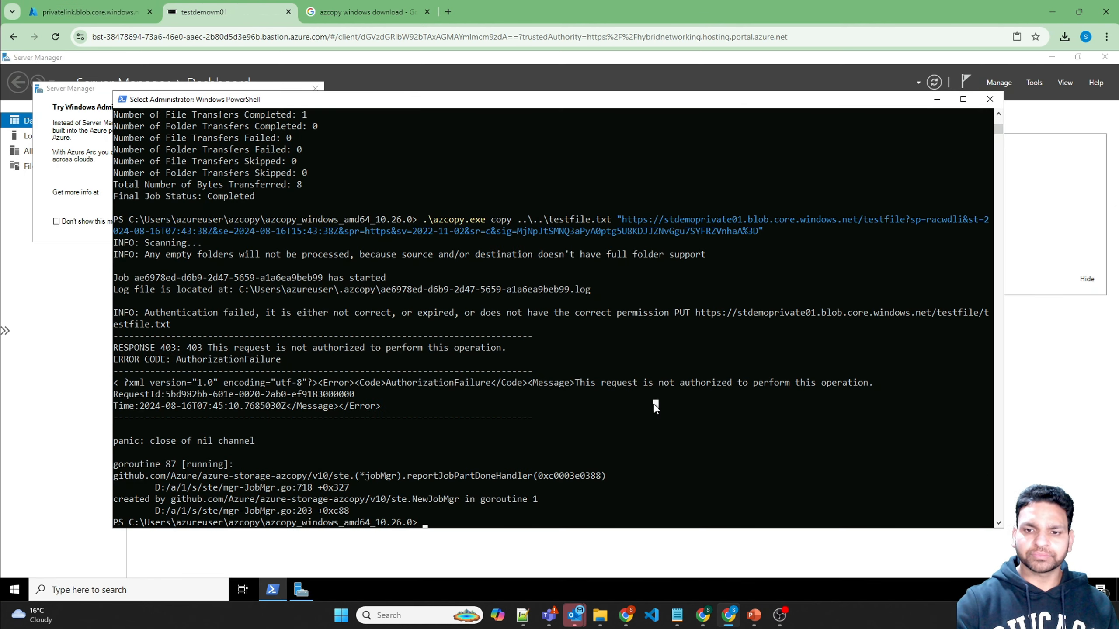
{"action": "key", "text": "Up"}
{"action": "key", "text": "Up"}
{"action": "key", "text": "Up"}
{"action": "key", "text": "Up"}
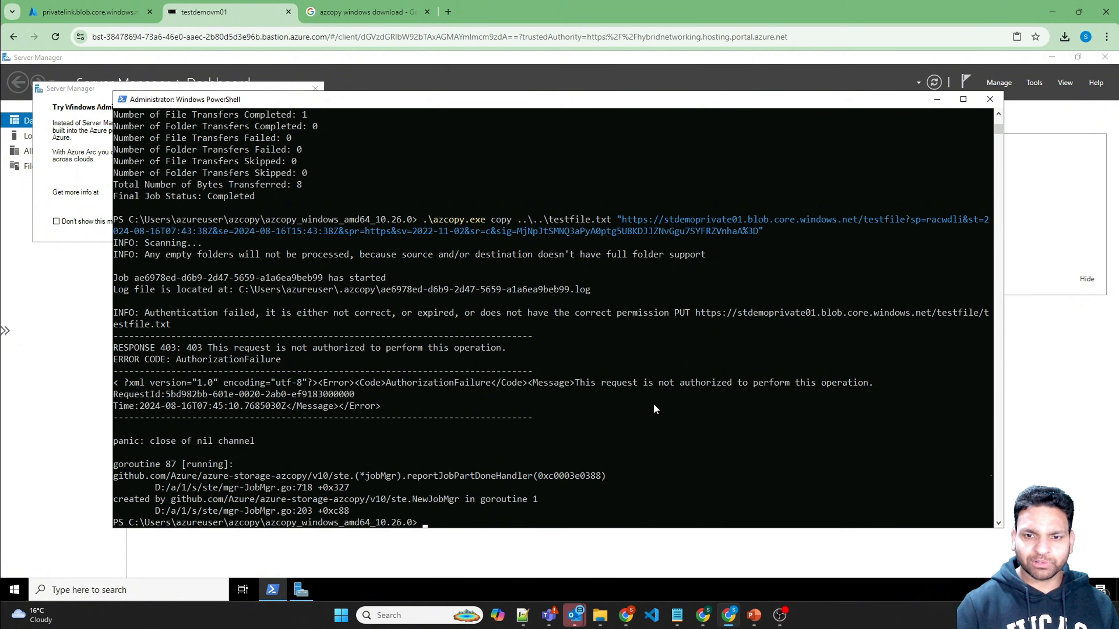
{"action": "key", "text": "Up"}
{"action": "key", "text": "Up"}
{"action": "key", "text": "Up"}
{"action": "key", "text": "Up"}
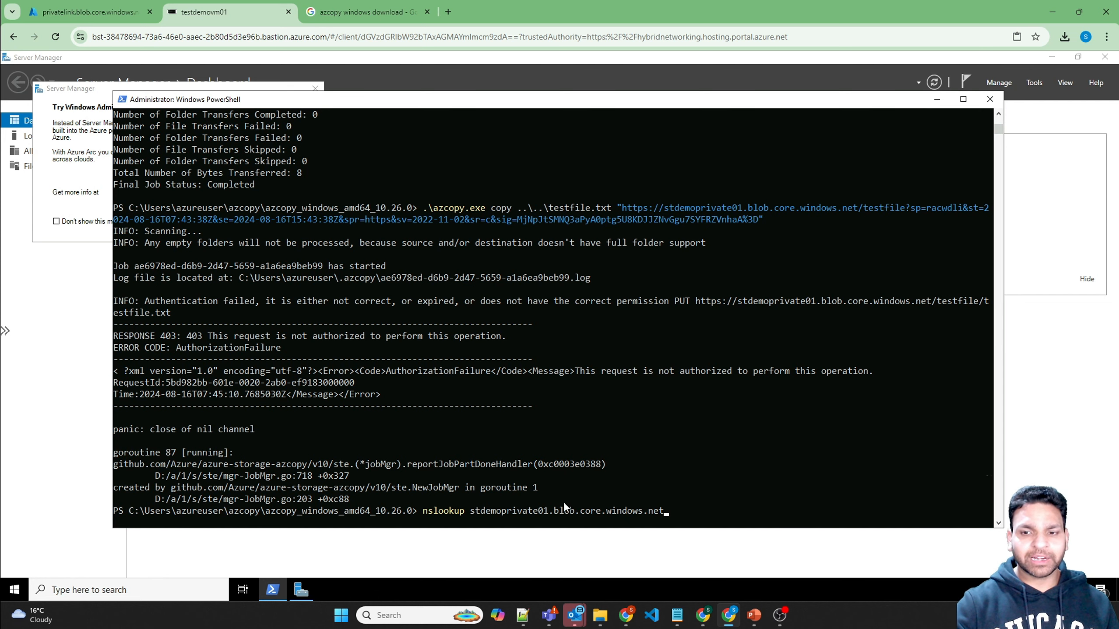
{"action": "key", "text": "Return"}
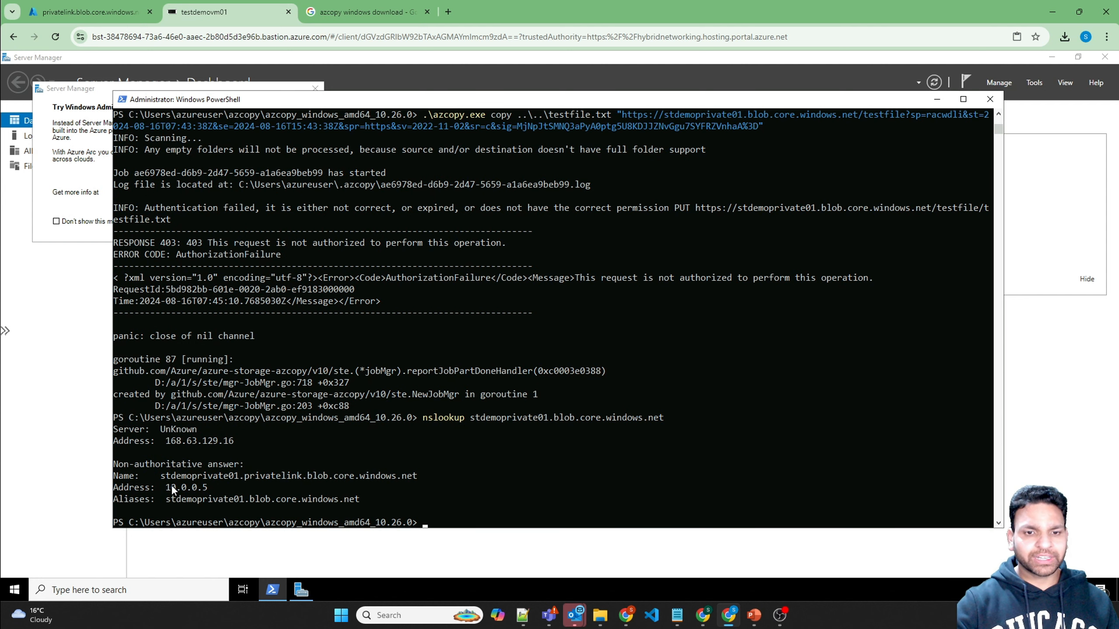
{"action": "left_click_drag", "start_coordinate": [168, 486], "coordinate": [266, 475]}
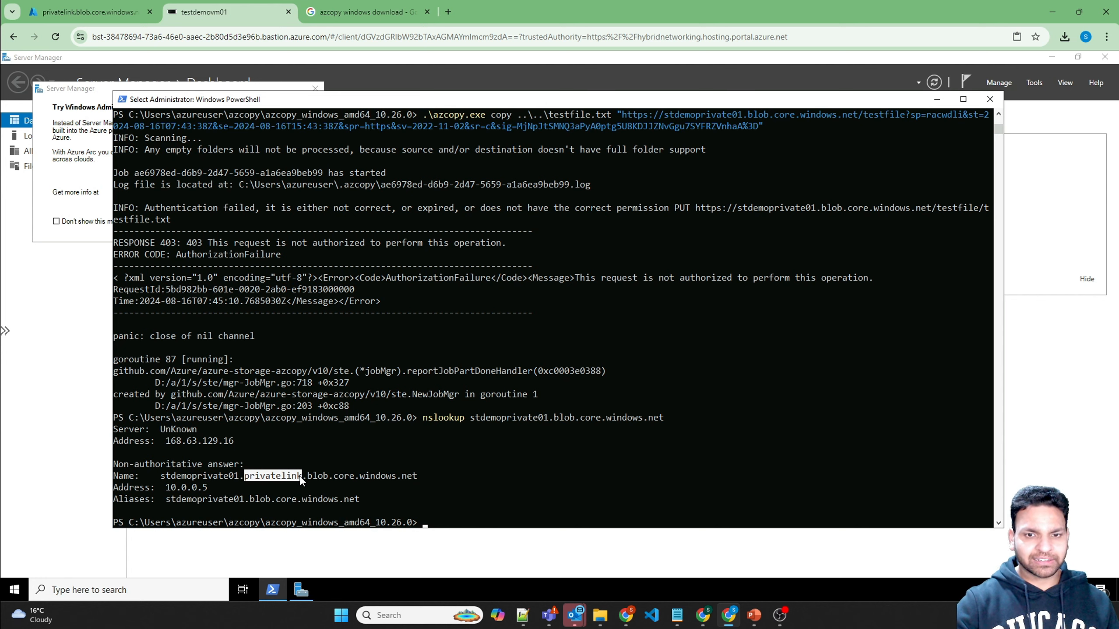
{"action": "scroll", "coordinate": [253, 234], "scroll_direction": "up", "scroll_amount": 15}
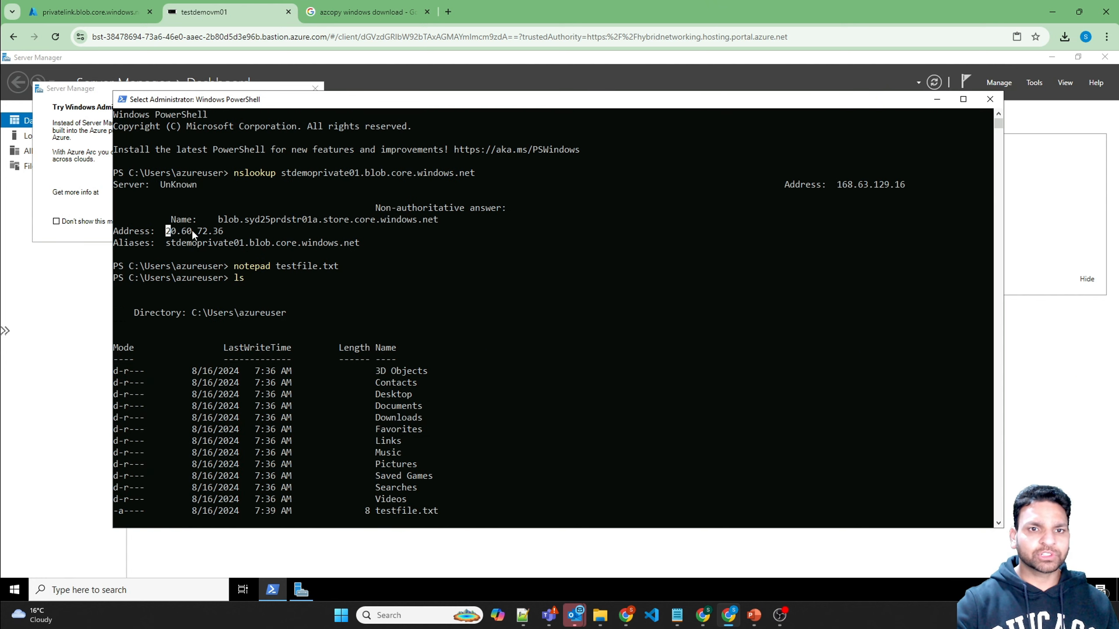
{"action": "scroll", "coordinate": [316, 344], "scroll_direction": "down", "scroll_amount": 15}
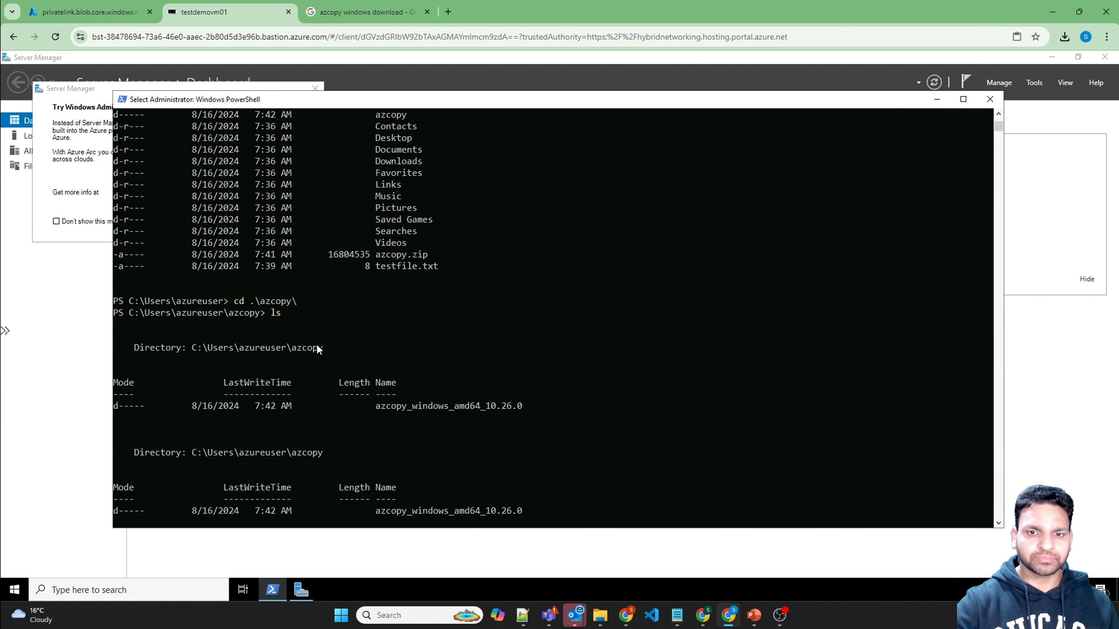
Step: Rerun the azcopy upload of testfile.txt, then go back to the Azure portal
{"action": "key", "text": "Up"}
{"action": "key", "text": "Up"}
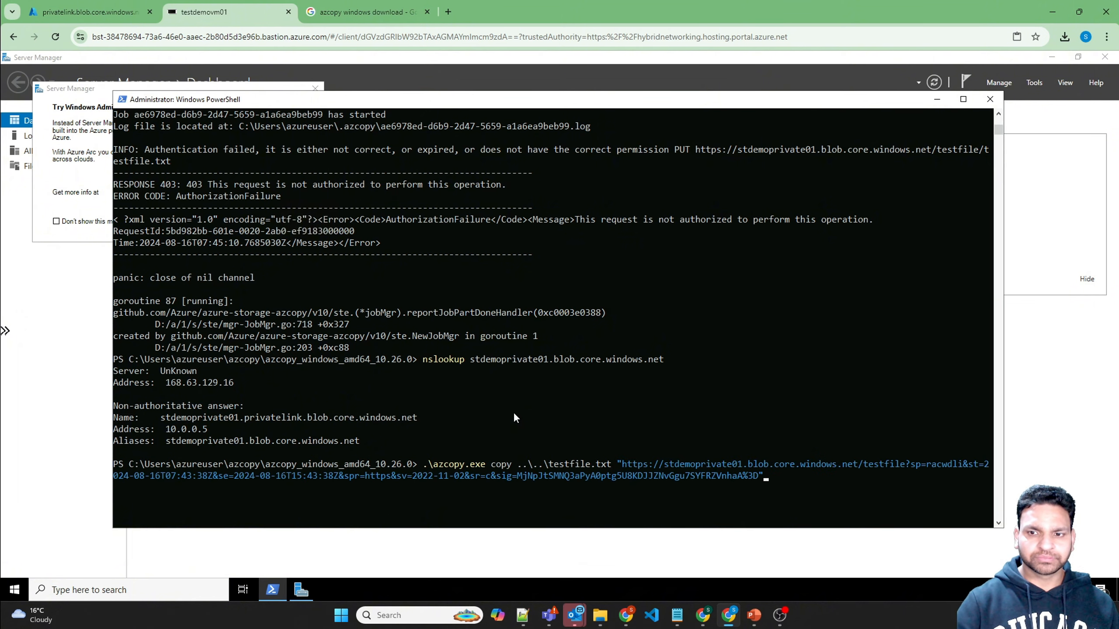
{"action": "key", "text": "Return"}
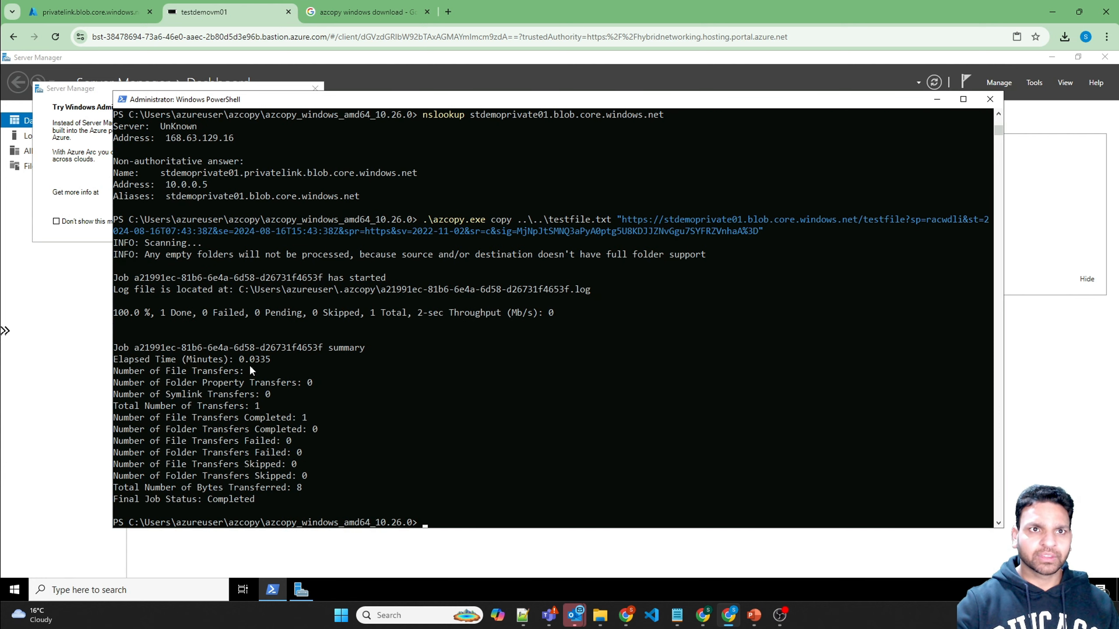
{"action": "left_click", "coordinate": [112, 21]}
Step: Open stdemoprivate01's Networking private endpoint connections to confirm st-privateendpoint is Approved
{"action": "left_click", "coordinate": [272, 61]}
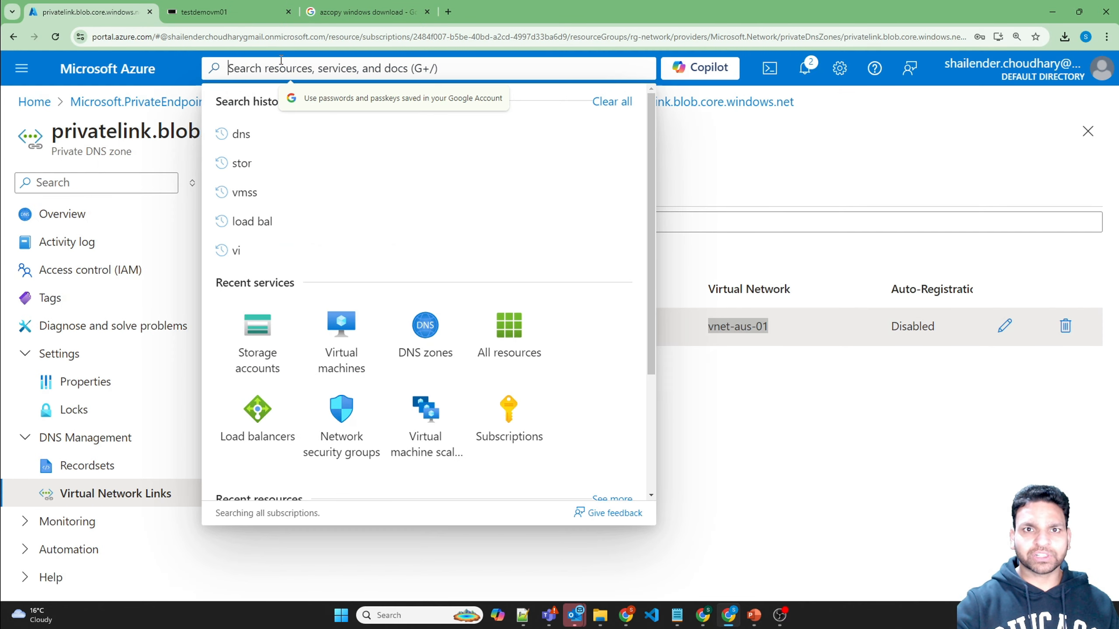
{"action": "left_click", "coordinate": [295, 311]}
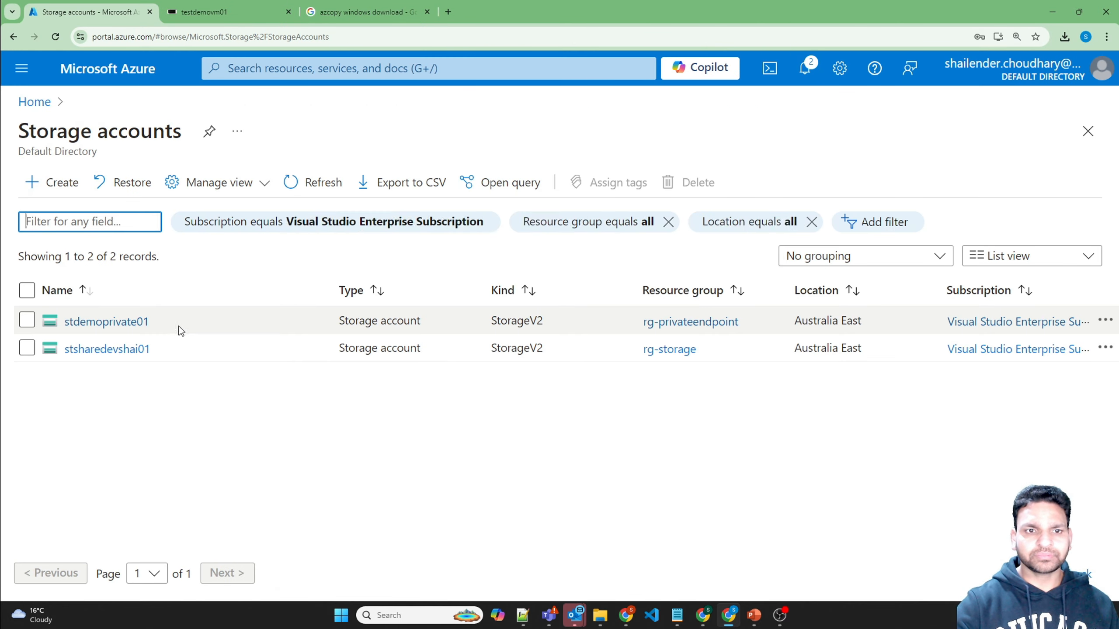
{"action": "left_click", "coordinate": [99, 325]}
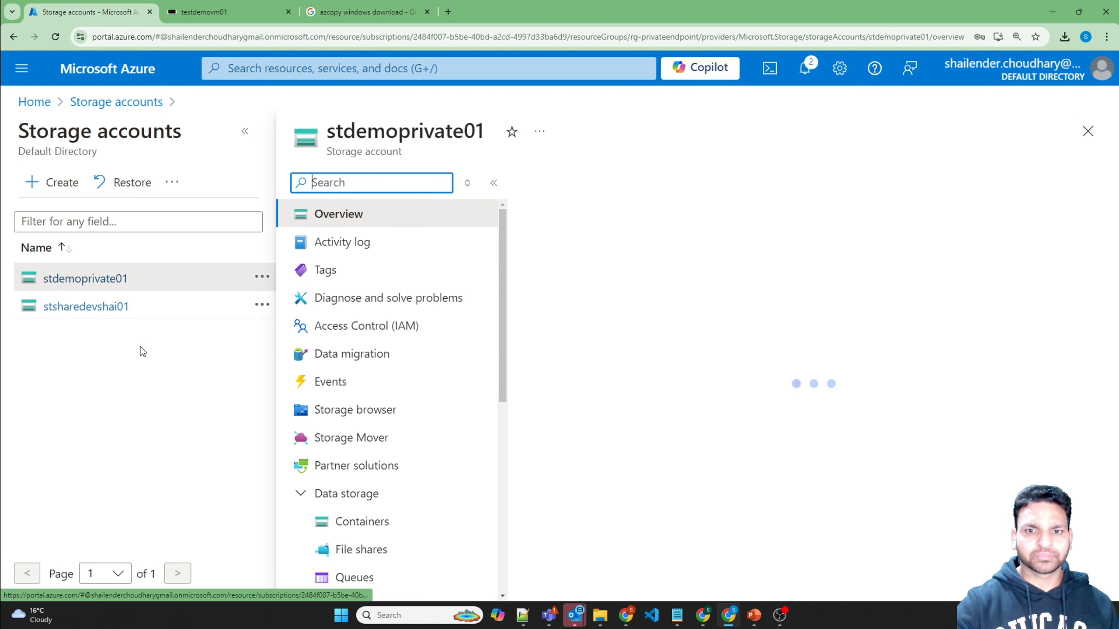
{"action": "left_click", "coordinate": [245, 130]}
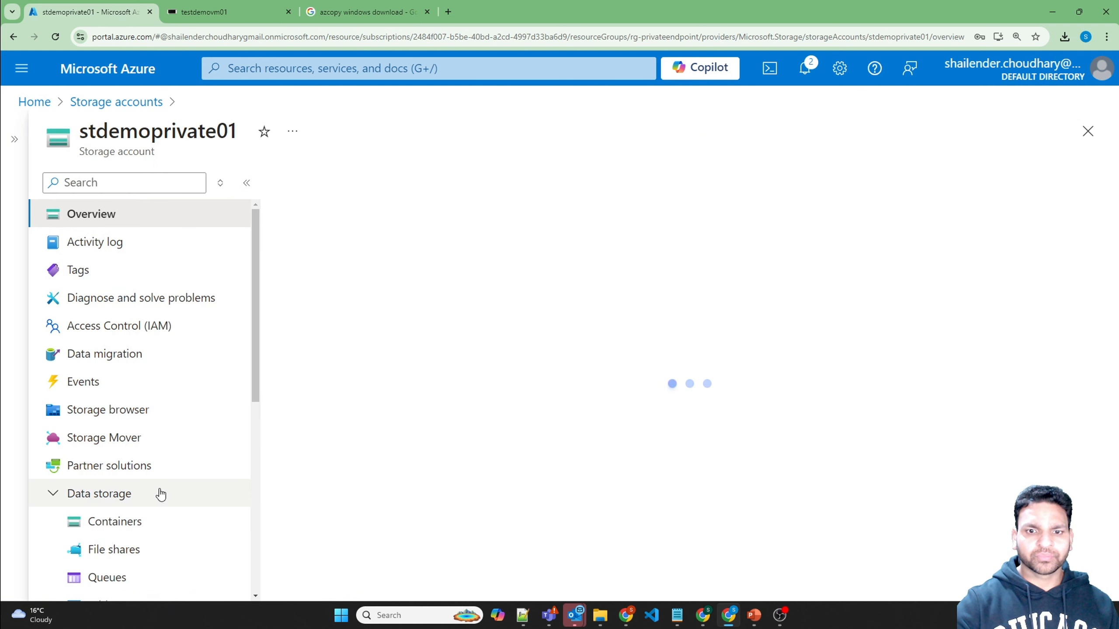
{"action": "scroll", "coordinate": [158, 492], "scroll_direction": "down", "scroll_amount": 5}
{"action": "left_click", "coordinate": [112, 411]}
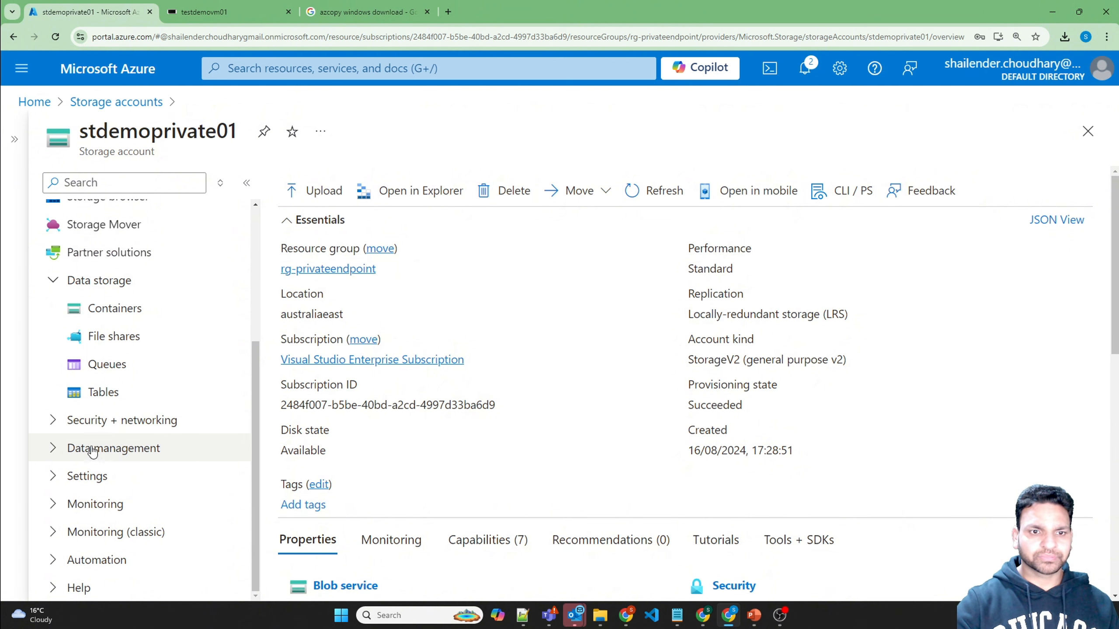
{"action": "left_click", "coordinate": [103, 420]}
{"action": "left_click", "coordinate": [108, 434]}
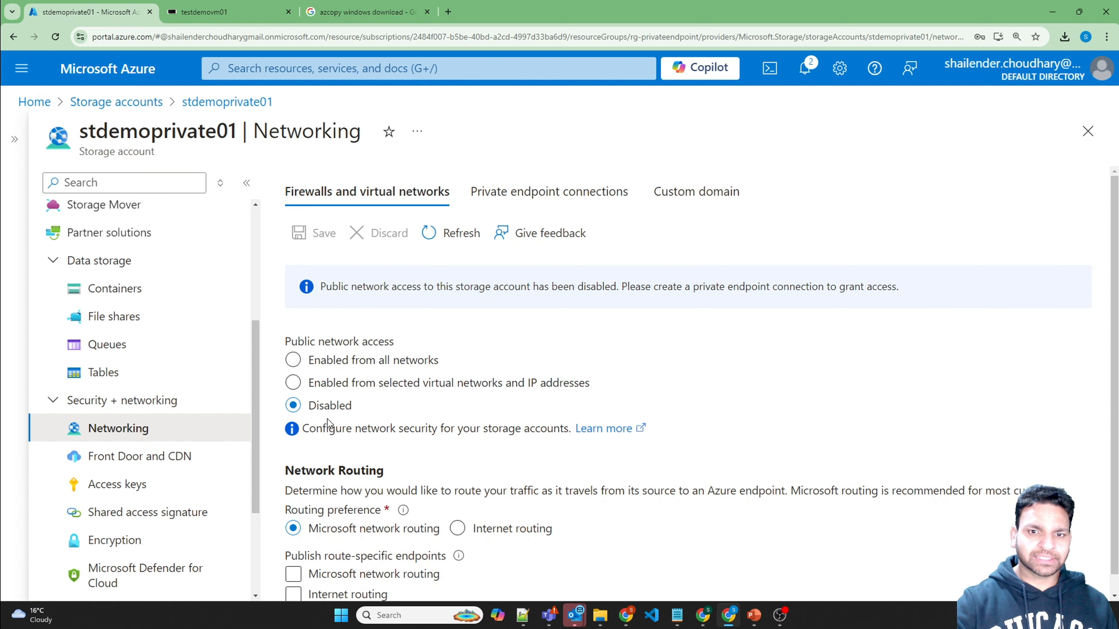
{"action": "left_click", "coordinate": [510, 192]}
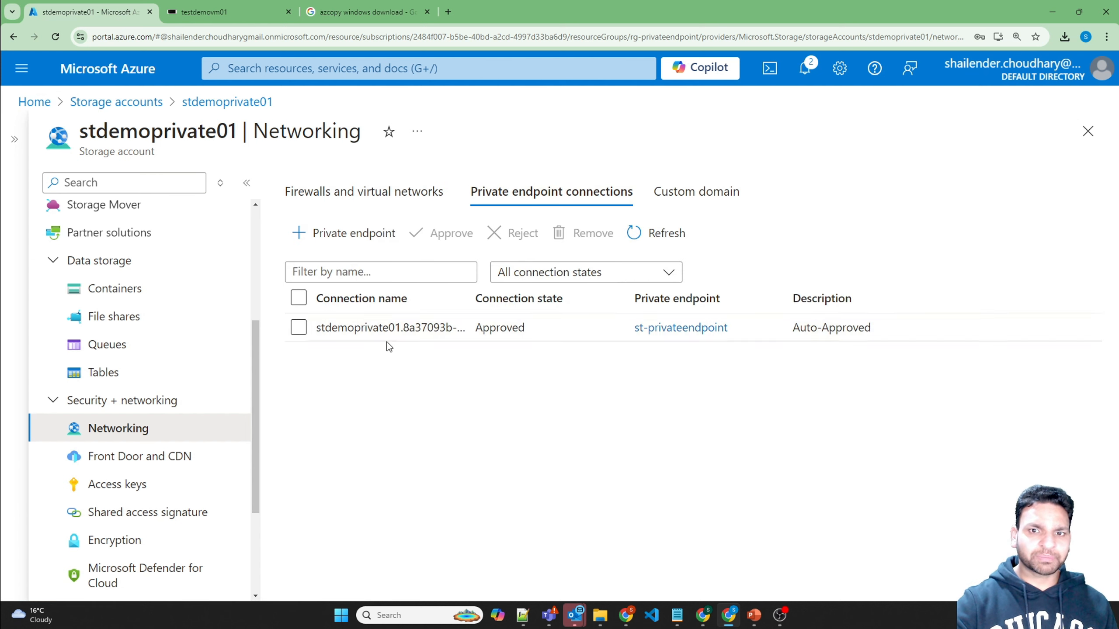